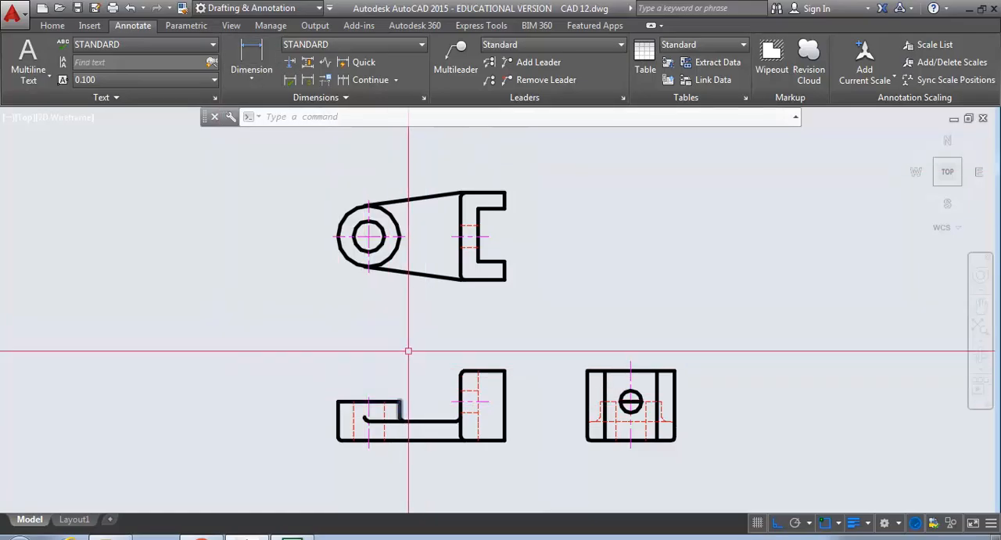
{"action": "scroll", "coordinate": [408, 423], "scroll_direction": "up", "scroll_amount": 2}
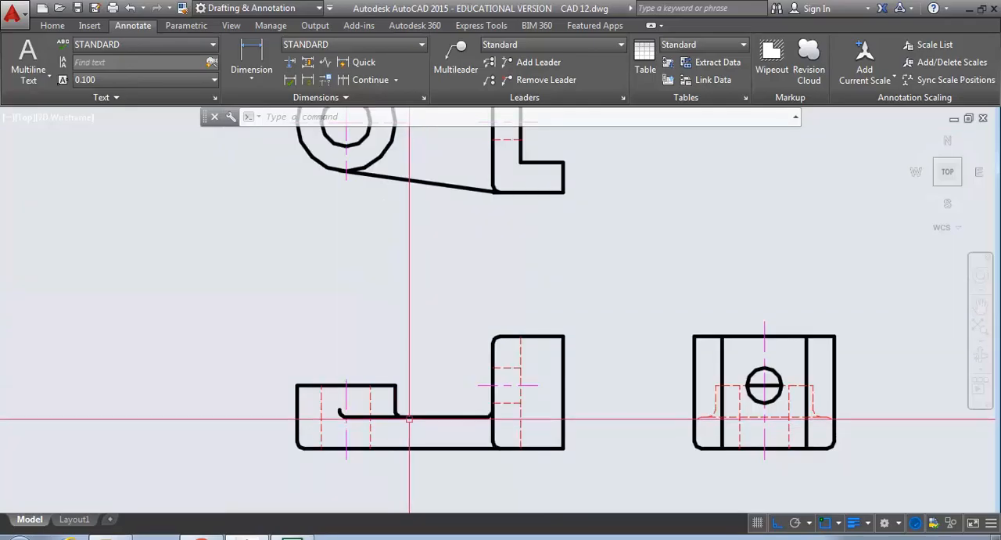
{"action": "middle_click_drag", "start_coordinate": [410, 421], "coordinate": [413, 403]}
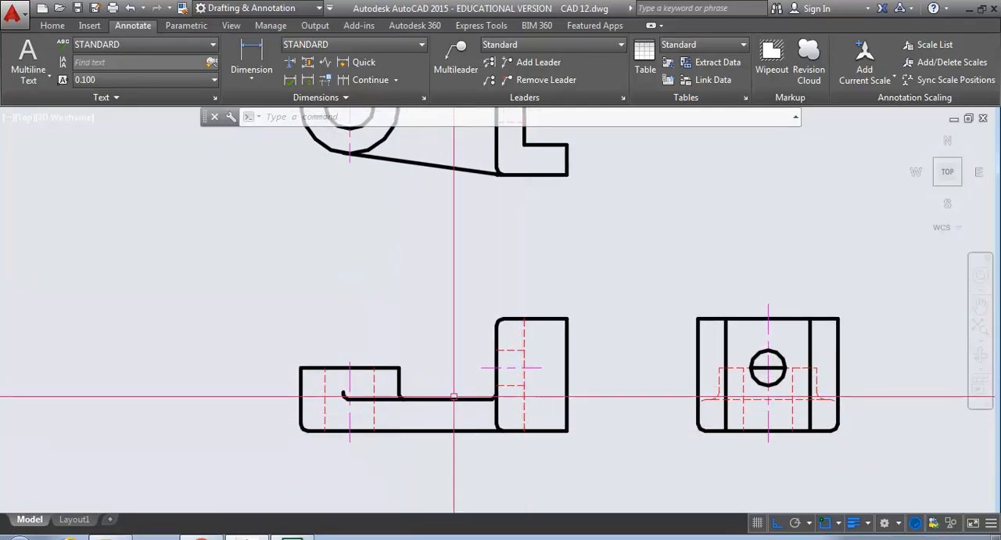
{"action": "scroll", "coordinate": [490, 327], "scroll_direction": "up", "scroll_amount": 5}
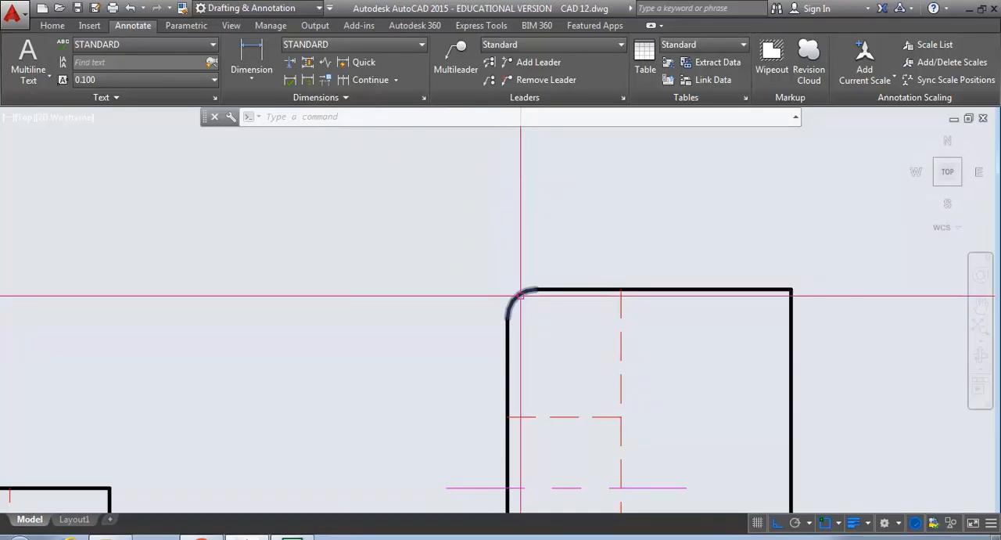
{"action": "left_click", "coordinate": [54, 26]}
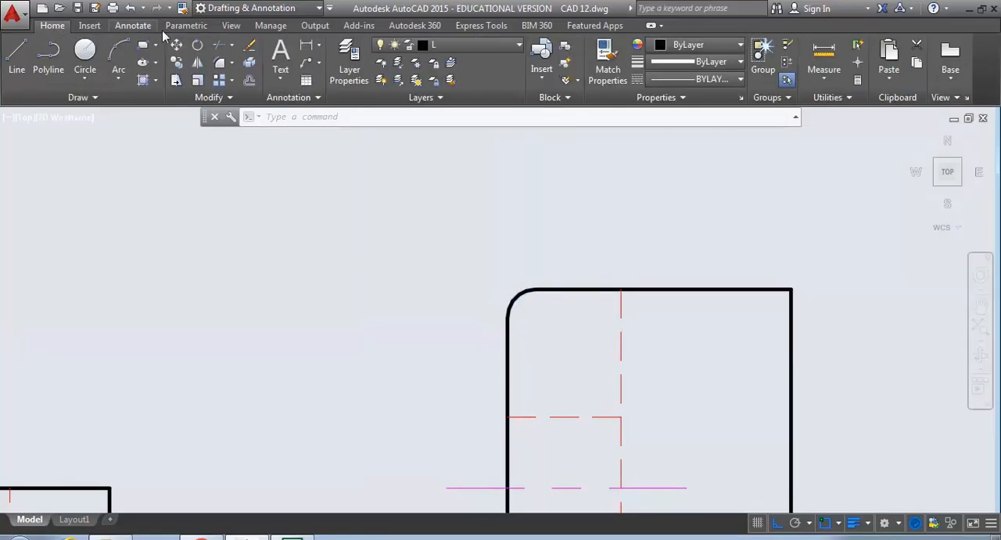
{"action": "left_click", "coordinate": [220, 69]}
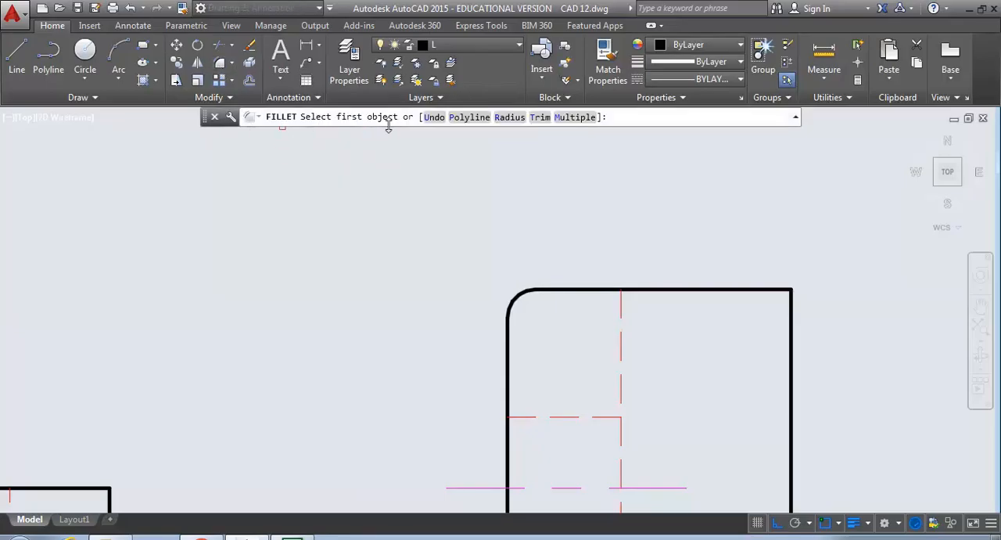
{"action": "left_click", "coordinate": [509, 117]}
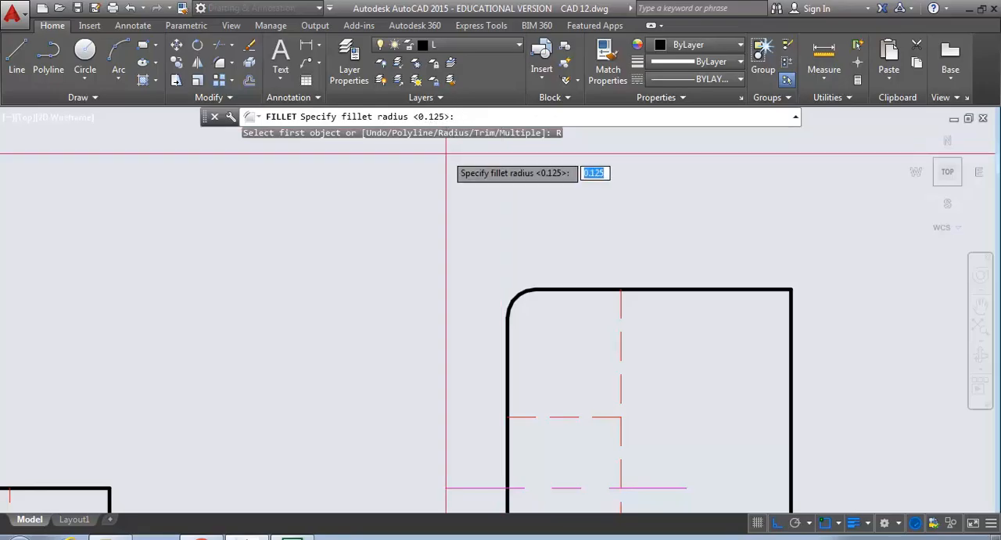
{"action": "key", "text": "Escape"}
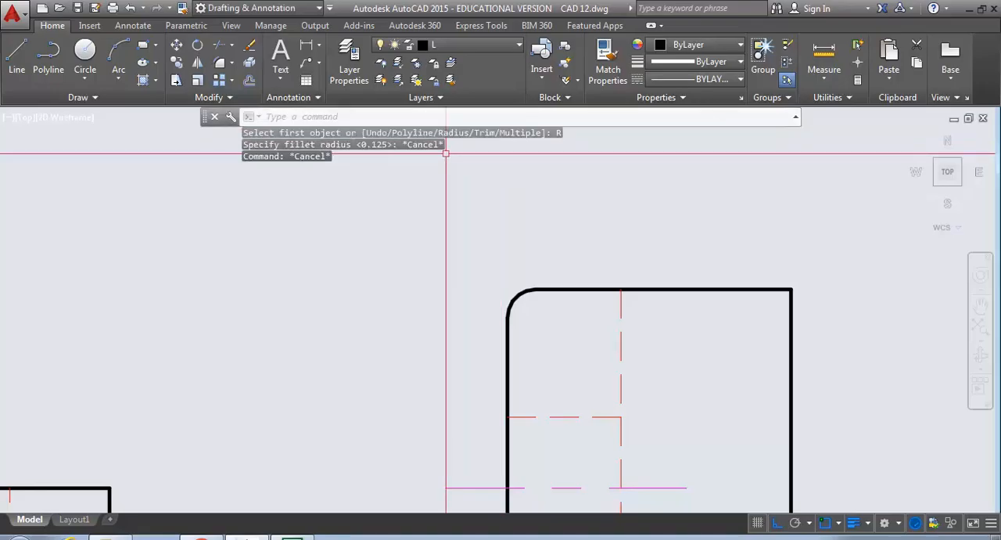
- Try filleting the square upper-right corner of the upright block in the front view, and undo that fillet
{"action": "left_click", "coordinate": [223, 62]}
{"action": "left_click", "coordinate": [766, 292]}
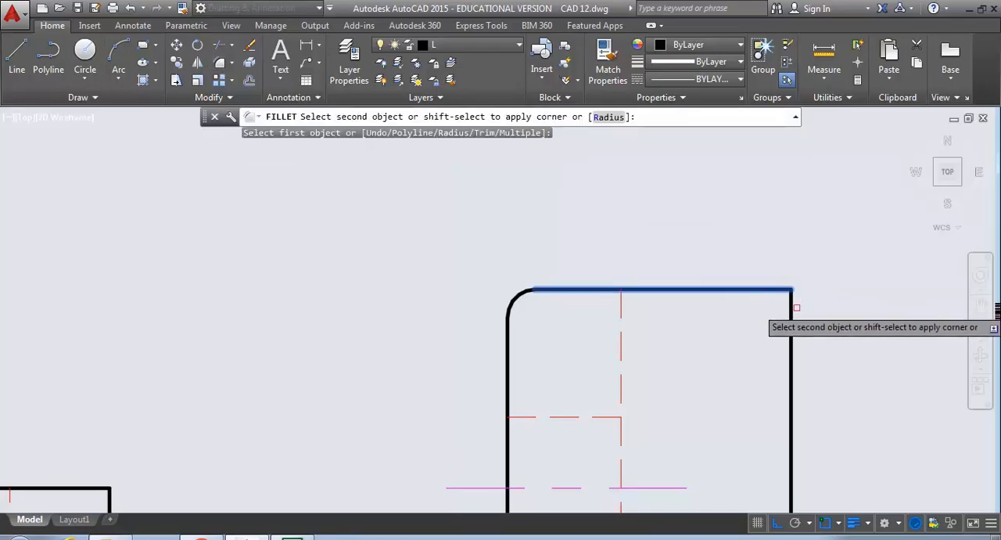
{"action": "left_click", "coordinate": [792, 309]}
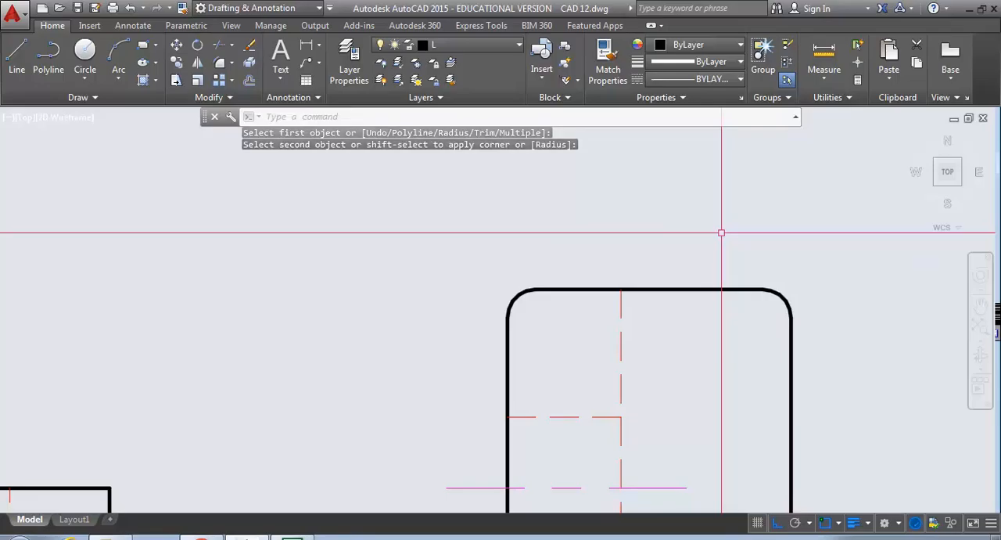
{"action": "type", "text": "u"}
{"action": "key", "text": "Return"}
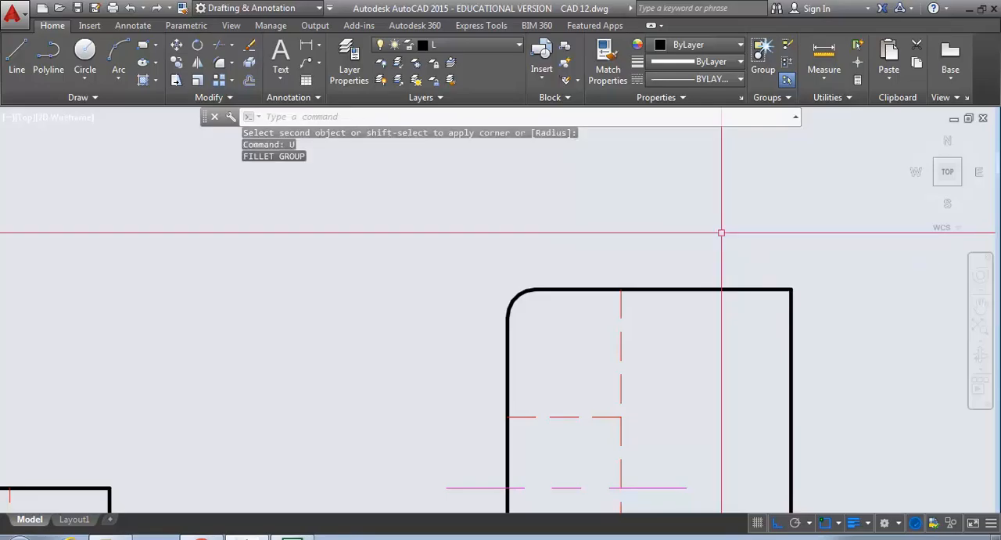
- Examine the fillets, rounds and runout arc in the front view, and the notes and tangent edges in the top view
{"action": "scroll", "coordinate": [621, 376], "scroll_direction": "down", "scroll_amount": 2}
{"action": "middle_click_drag", "start_coordinate": [617, 383], "coordinate": [575, 224]}
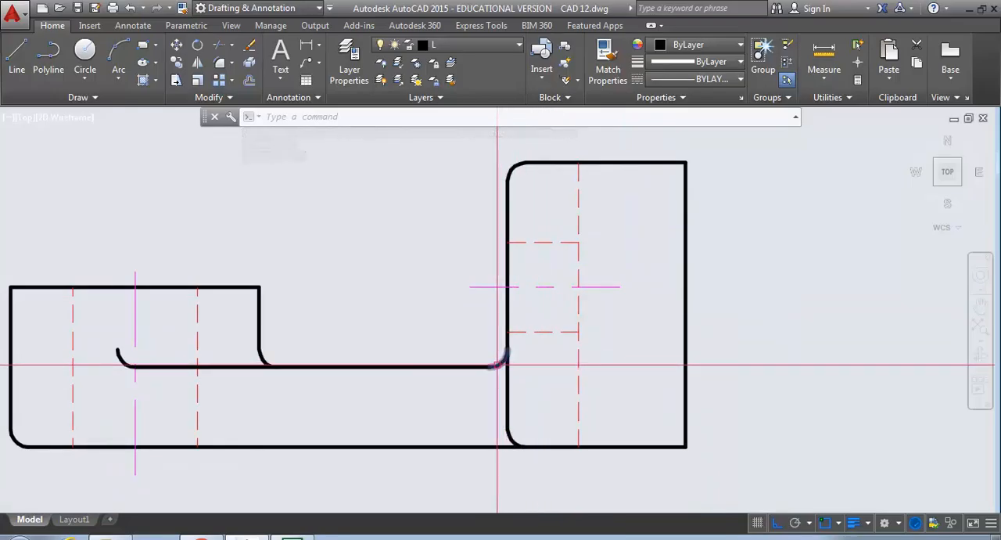
{"action": "left_click", "coordinate": [510, 429]}
{"action": "left_click", "coordinate": [510, 442]}
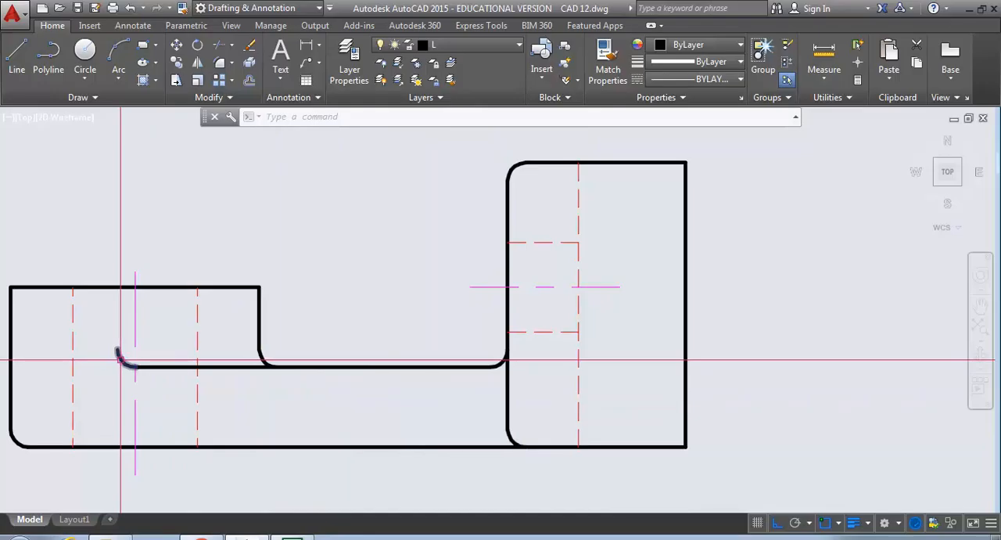
{"action": "left_click", "coordinate": [121, 360]}
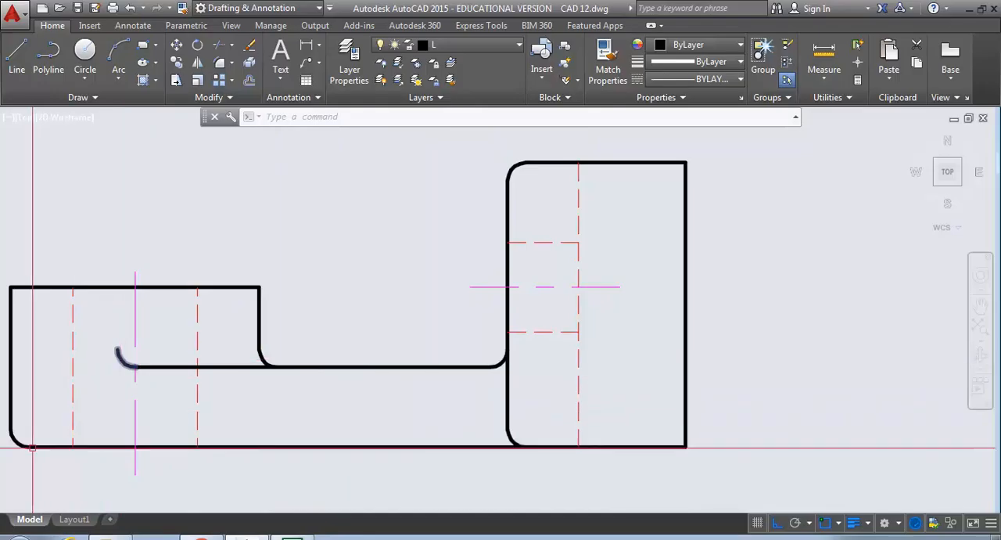
{"action": "scroll", "coordinate": [45, 430], "scroll_direction": "down", "scroll_amount": 1}
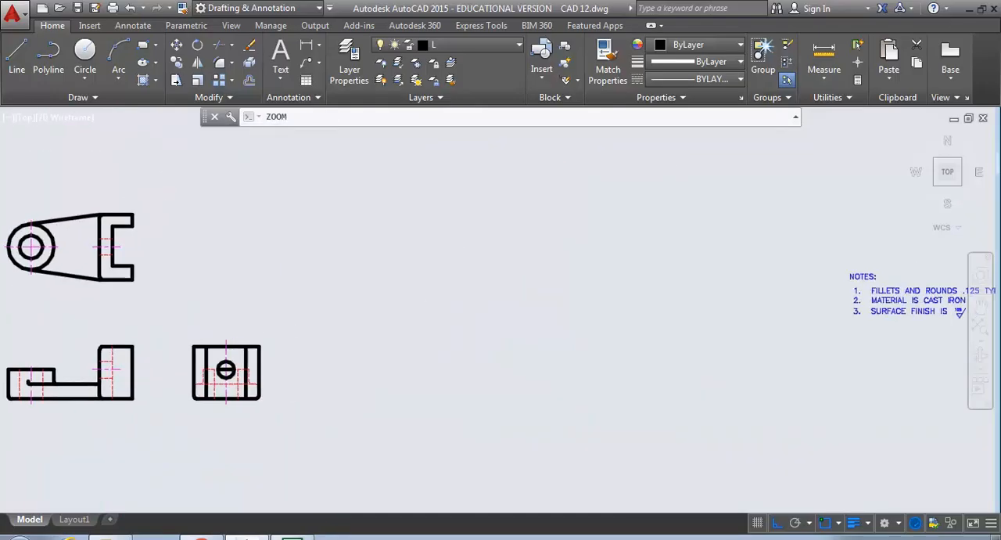
{"action": "scroll", "coordinate": [42, 331], "scroll_direction": "down", "scroll_amount": 2}
{"action": "mouse_move", "coordinate": [47, 316]}
{"action": "middle_mouse_down"}
{"action": "mouse_move", "coordinate": [284, 396]}
{"action": "mouse_move", "coordinate": [346, 453]}
{"action": "middle_mouse_up"}
{"action": "scroll", "coordinate": [269, 385], "scroll_direction": "up", "scroll_amount": 4}
{"action": "scroll", "coordinate": [268, 385], "scroll_direction": "up", "scroll_amount": 2}
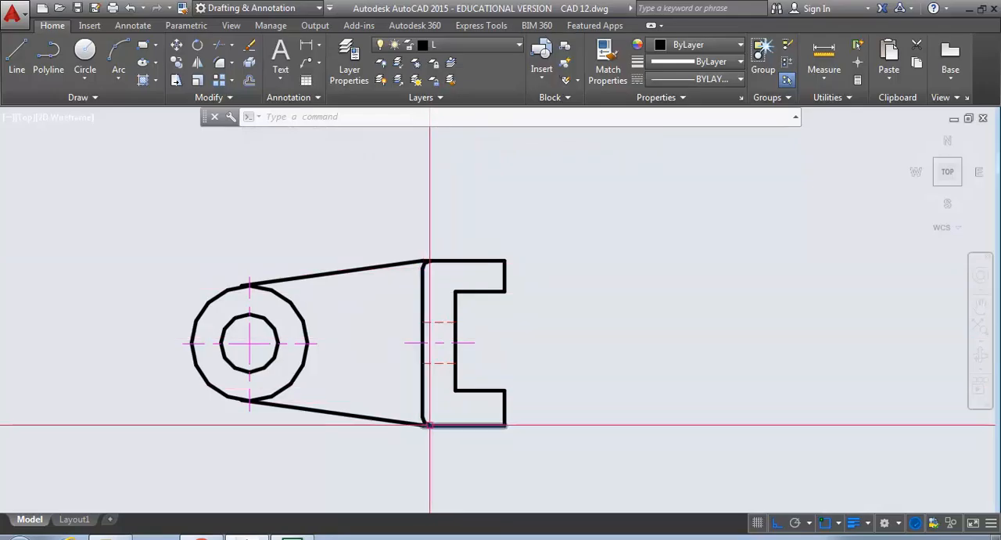
- Regenerate the drawing at the lower tangent point of the top view's outer circle to display smooth curves
{"action": "scroll", "coordinate": [237, 404], "scroll_direction": "up", "scroll_amount": 6}
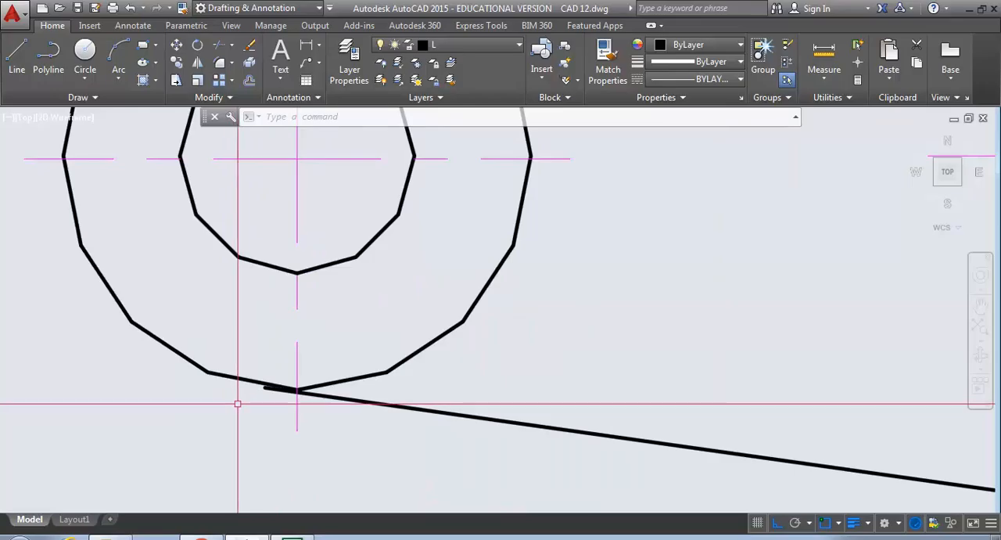
{"action": "scroll", "coordinate": [237, 405], "scroll_direction": "up", "scroll_amount": 4}
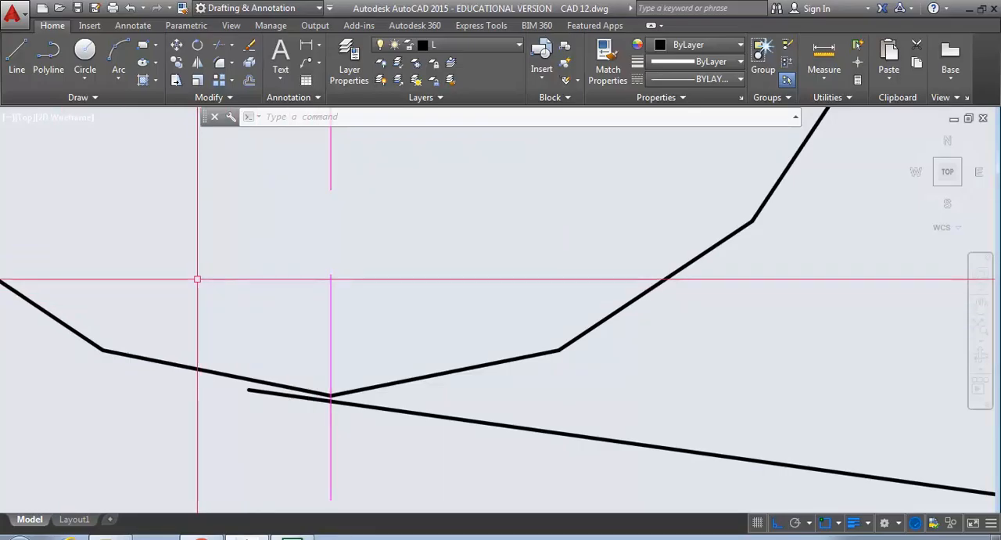
{"action": "type", "text": "REGEN"}
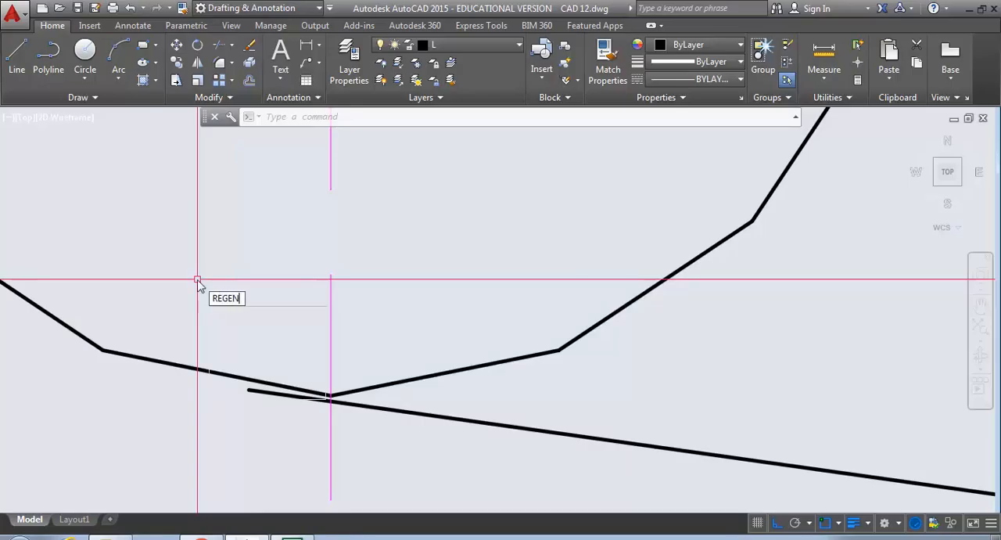
{"action": "key", "text": "Return"}
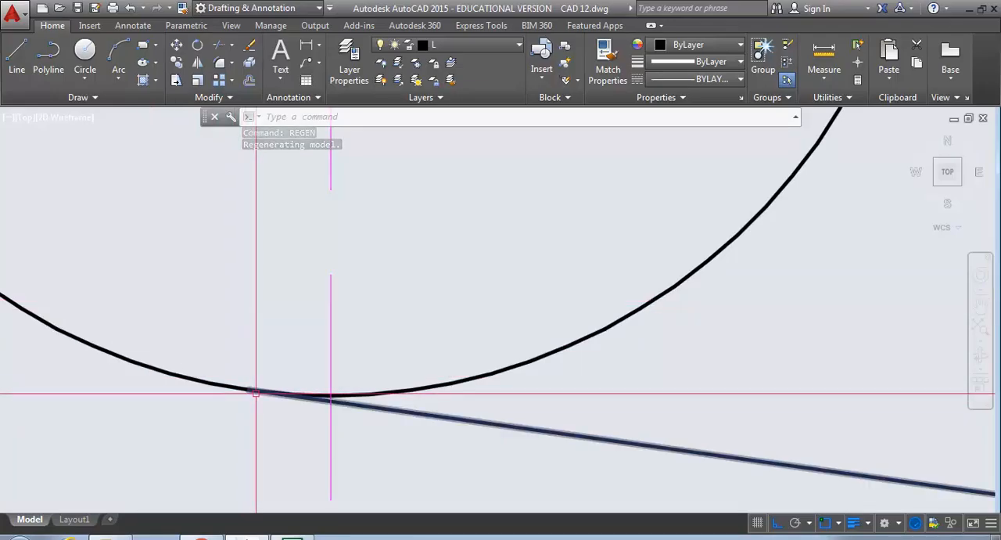
- Project a temporary vertical line from the top view's lower tangent point to the end of the front view's runout arc, and cancel it
{"action": "scroll", "coordinate": [255, 391], "scroll_direction": "up", "scroll_amount": 4}
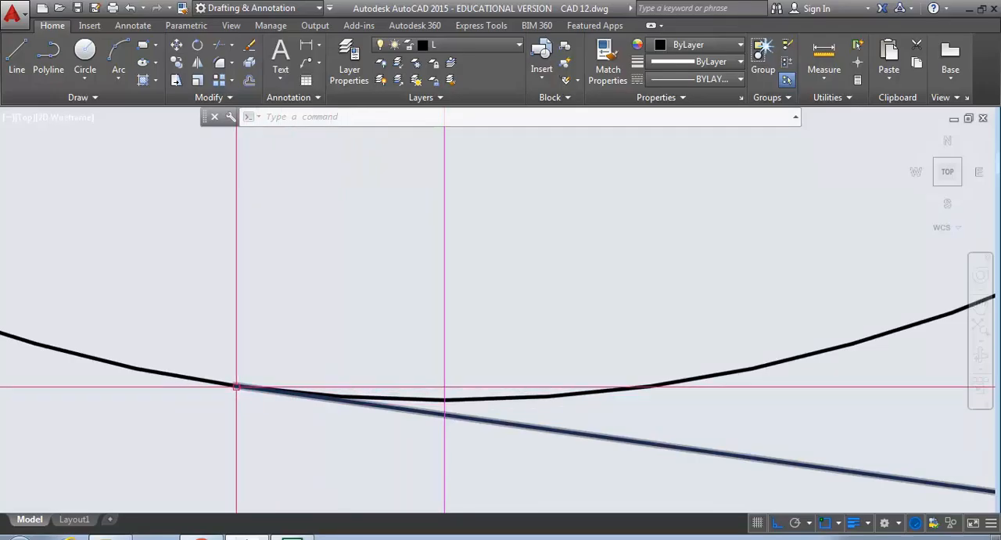
{"action": "left_click", "coordinate": [16, 55]}
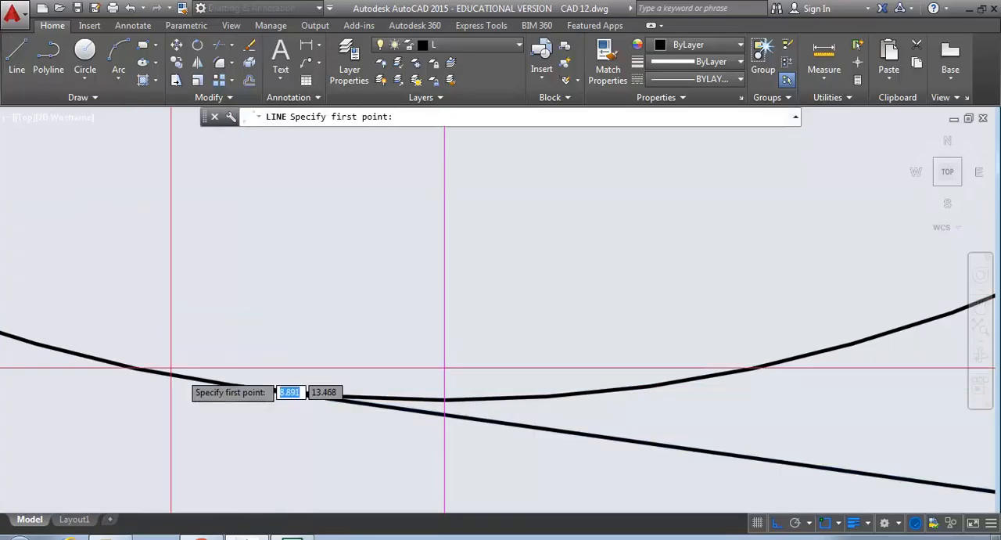
{"action": "left_click", "coordinate": [233, 386]}
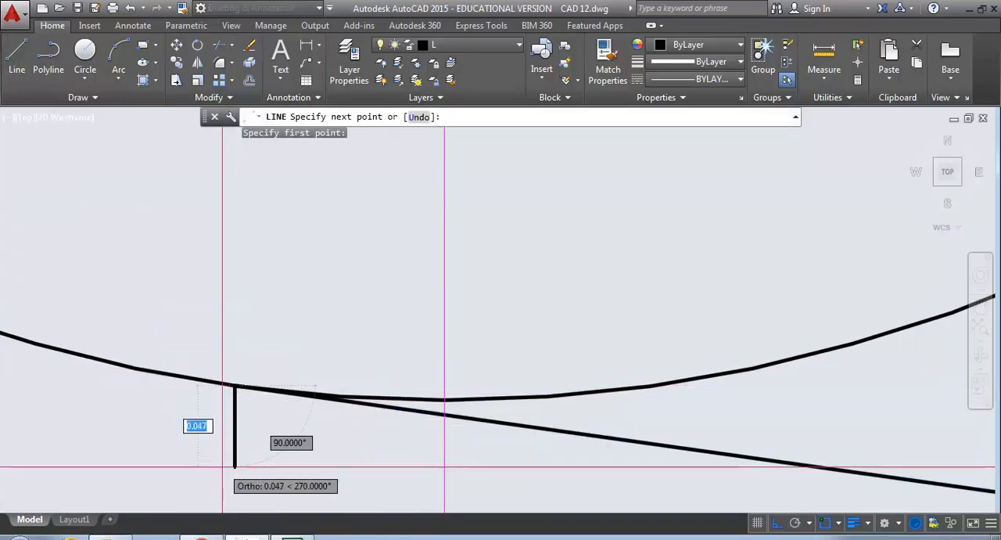
{"action": "scroll", "coordinate": [224, 467], "scroll_direction": "up", "scroll_amount": 3}
{"action": "scroll", "coordinate": [225, 467], "scroll_direction": "down", "scroll_amount": 5}
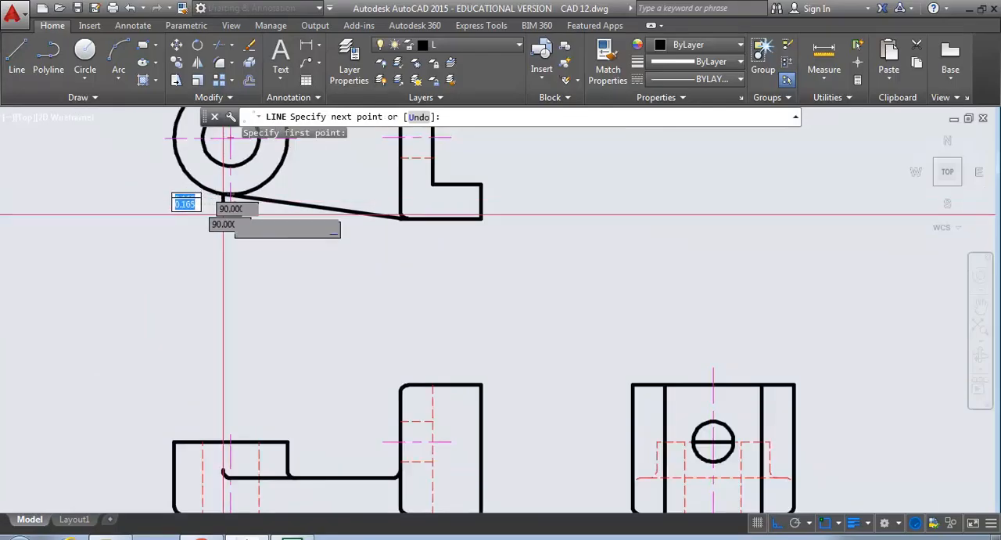
{"action": "scroll", "coordinate": [225, 468], "scroll_direction": "up", "scroll_amount": 5}
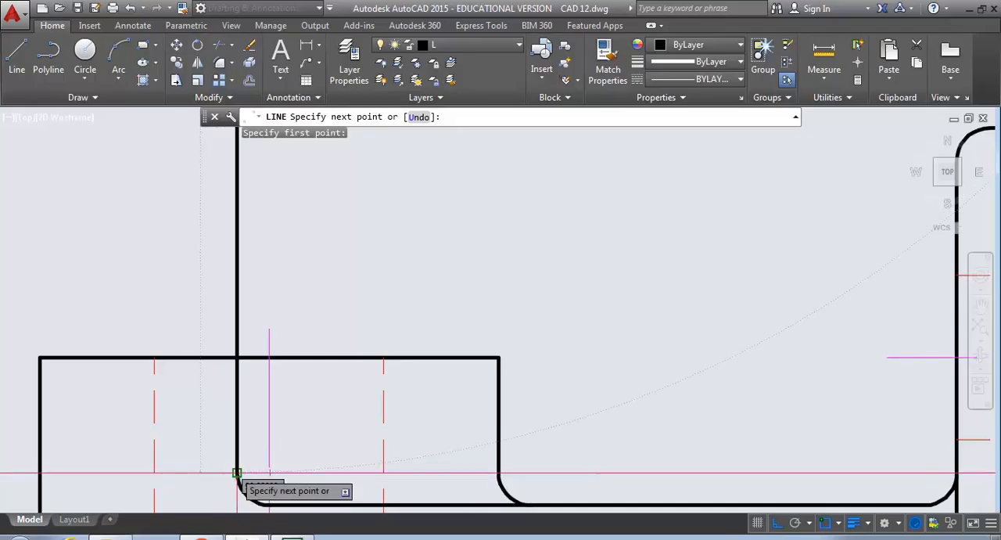
{"action": "key", "text": "Escape"}
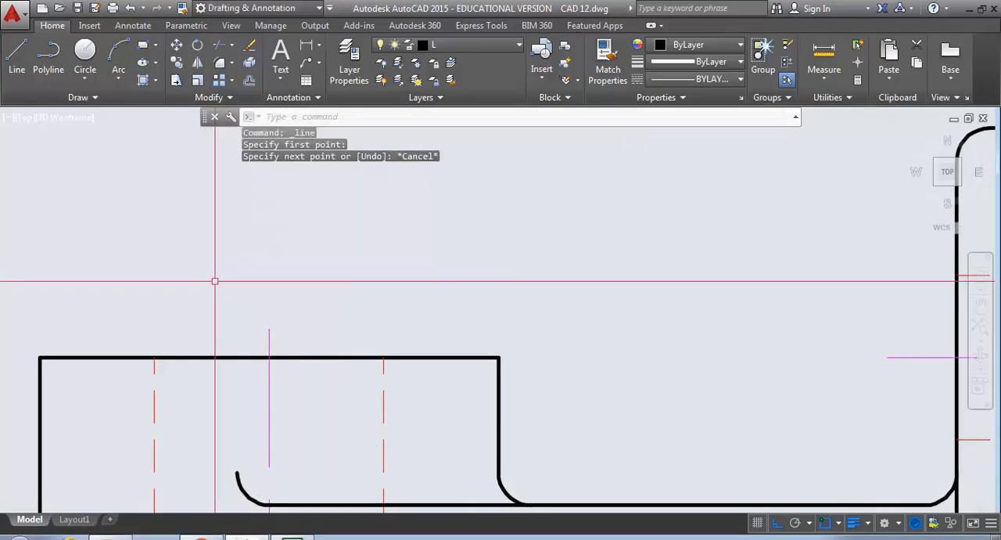
- Examine the hidden lines and rounded corners in the side view and compare the three views
{"action": "scroll", "coordinate": [215, 281], "scroll_direction": "down", "scroll_amount": 6}
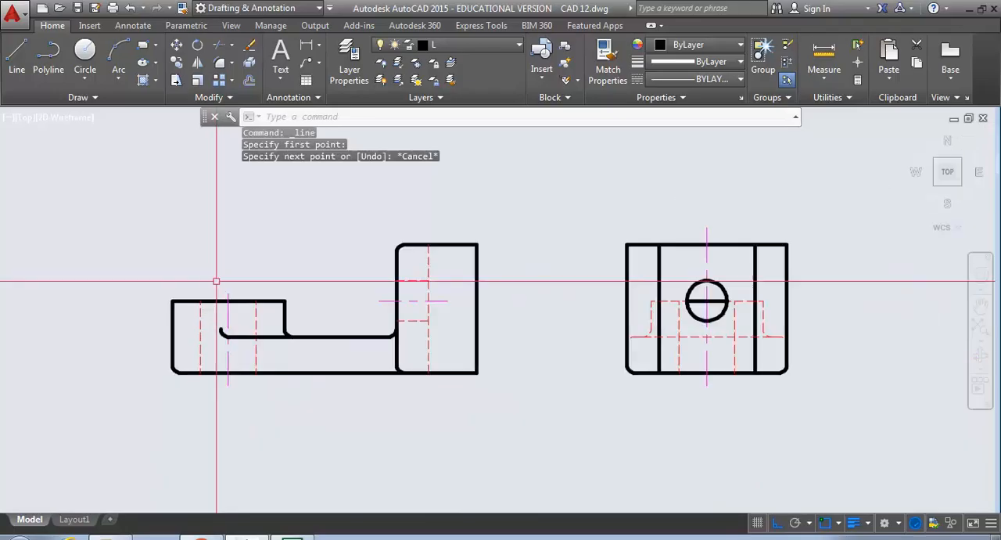
{"action": "middle_click_drag", "start_coordinate": [554, 311], "coordinate": [468, 352]}
{"action": "scroll", "coordinate": [651, 355], "scroll_direction": "up", "scroll_amount": 4}
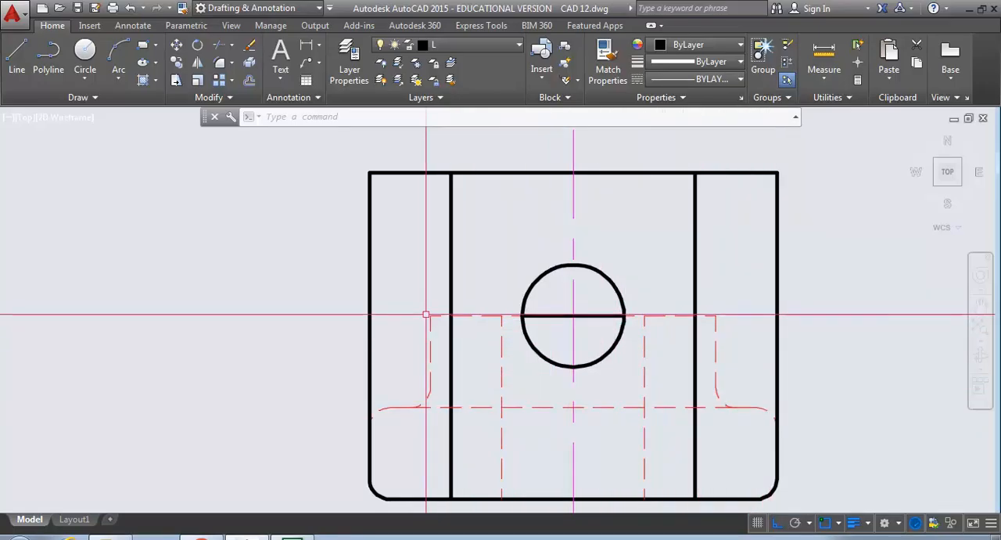
{"action": "scroll", "coordinate": [425, 315], "scroll_direction": "down", "scroll_amount": 6}
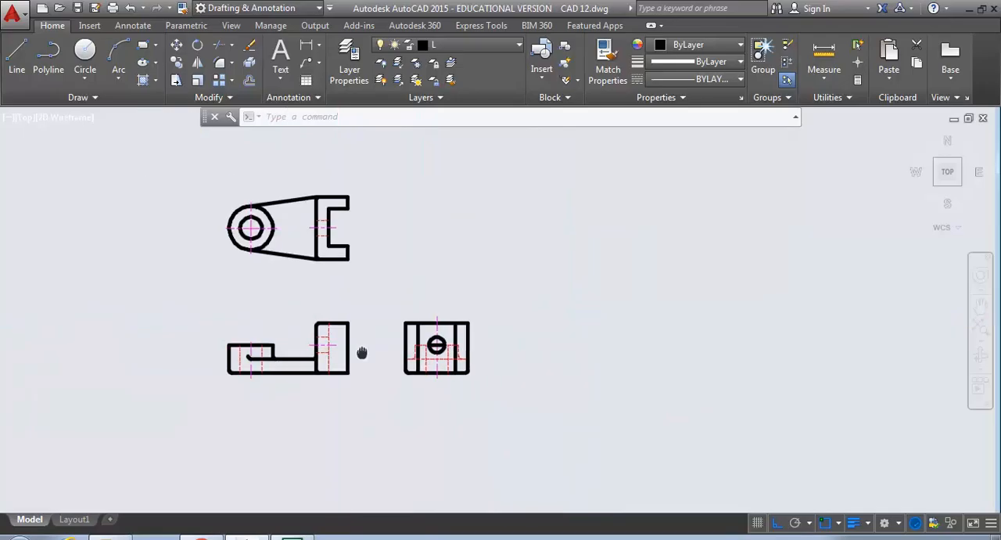
{"action": "scroll", "coordinate": [423, 387], "scroll_direction": "up", "scroll_amount": 2}
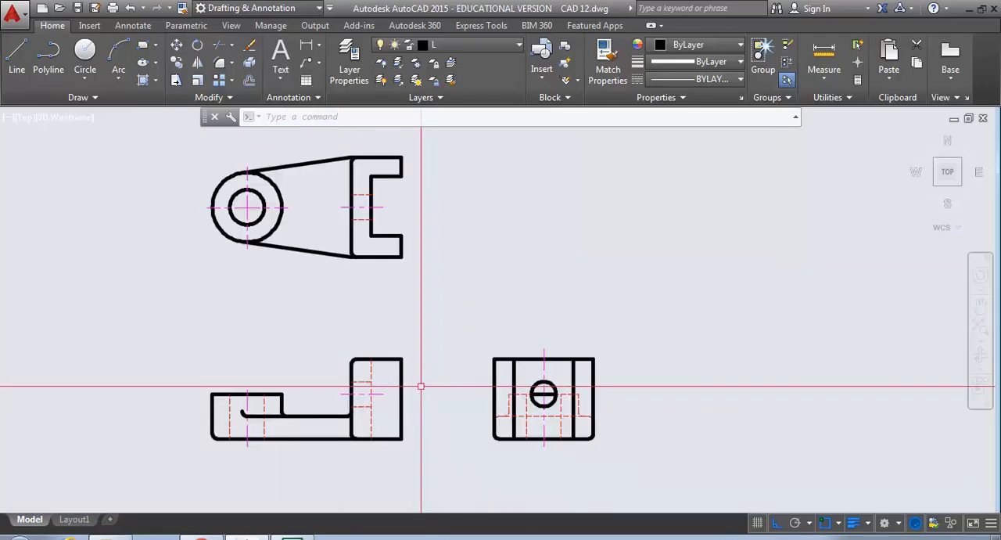
{"action": "mouse_move", "coordinate": [415, 390]}
{"action": "middle_mouse_down"}
{"action": "mouse_move", "coordinate": [432, 419]}
{"action": "mouse_move", "coordinate": [438, 405]}
{"action": "middle_mouse_up"}
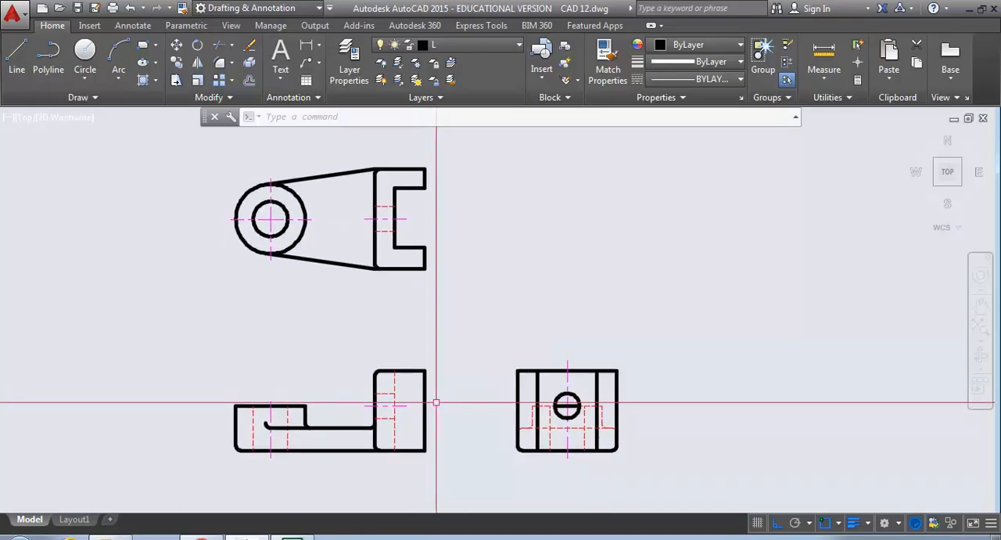
- Make the dim layer current for dimensioning the front view
{"action": "scroll", "coordinate": [219, 416], "scroll_direction": "up", "scroll_amount": 4}
{"action": "middle_click_drag", "start_coordinate": [219, 417], "coordinate": [218, 385]}
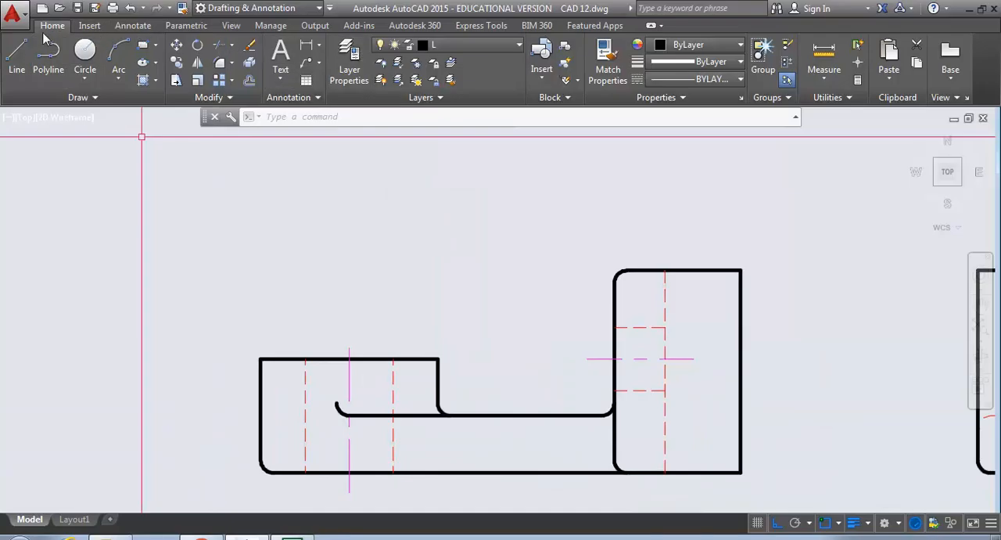
{"action": "left_click", "coordinate": [504, 45]}
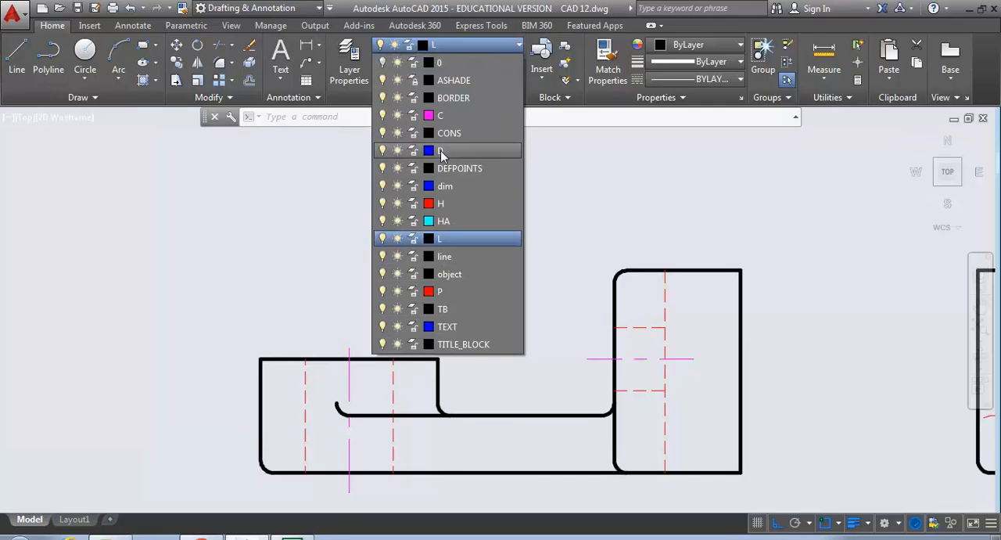
{"action": "left_click", "coordinate": [443, 185]}
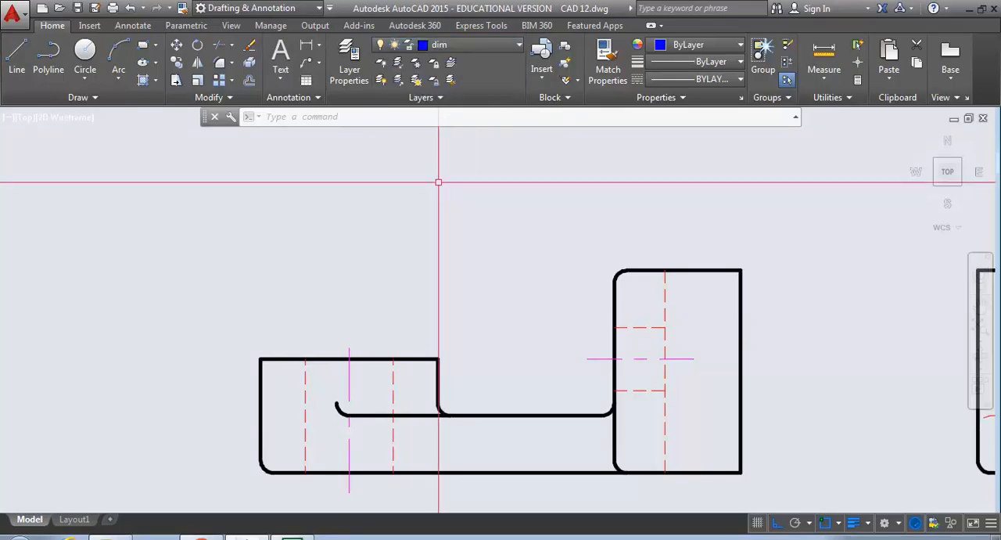
- Add a vertical linear dimension for the height of the boss at the front view's left end
{"action": "left_click", "coordinate": [126, 31]}
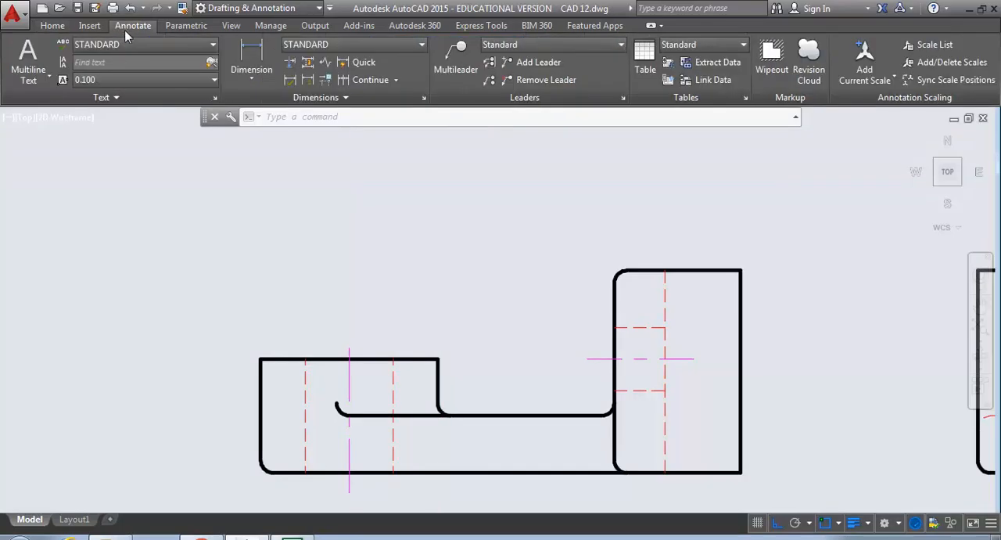
{"action": "left_click", "coordinate": [252, 63]}
{"action": "left_click", "coordinate": [261, 359]}
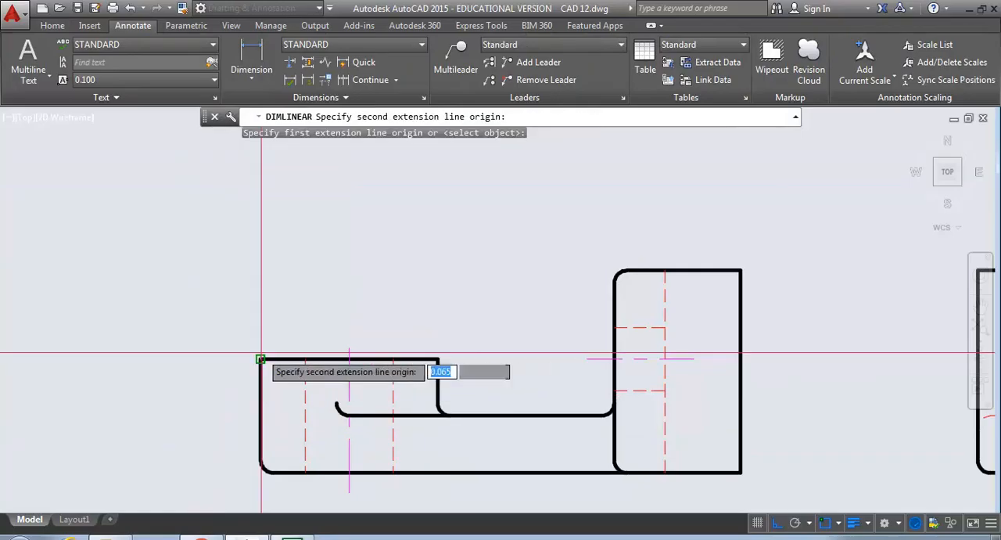
{"action": "left_click", "coordinate": [261, 472]}
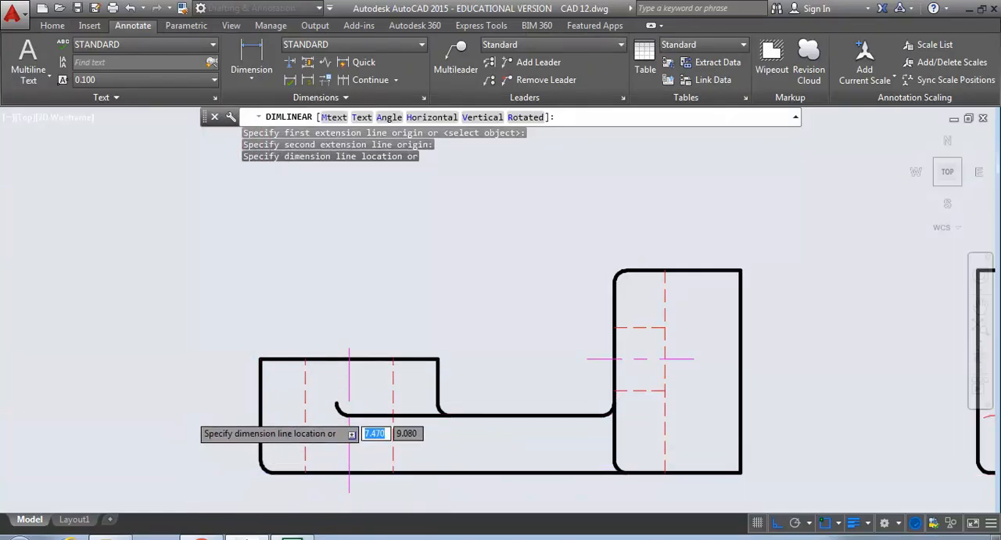
{"action": "left_click", "coordinate": [189, 416]}
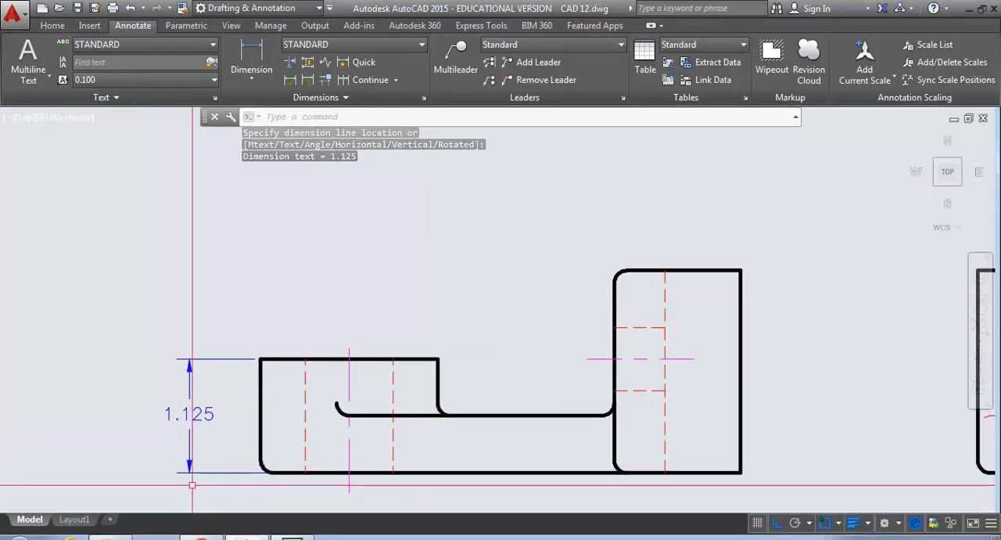
- Move the boss height dimension farther out from the front view to leave room for an inner dimension
{"action": "left_click", "coordinate": [189, 416]}
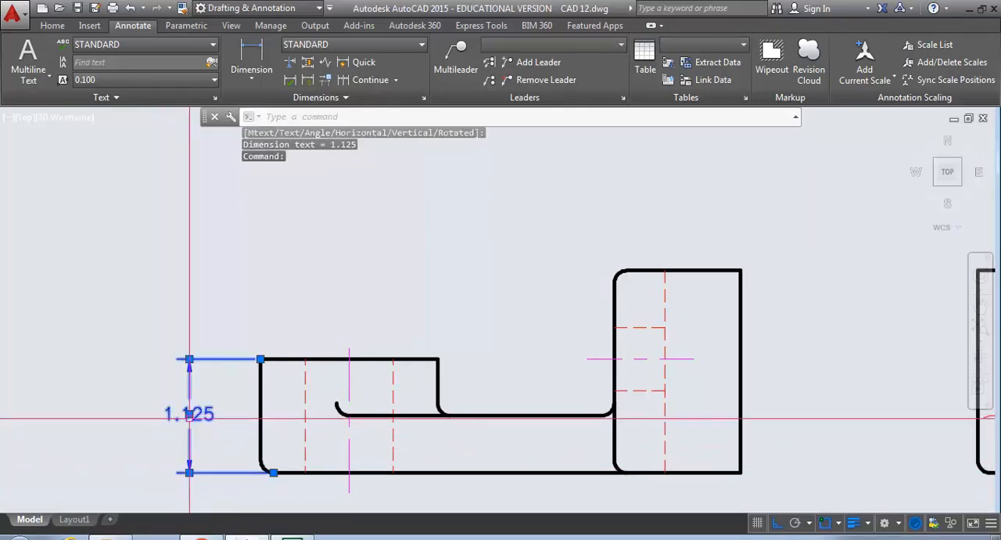
{"action": "left_click", "coordinate": [189, 413]}
{"action": "left_click", "coordinate": [117, 413]}
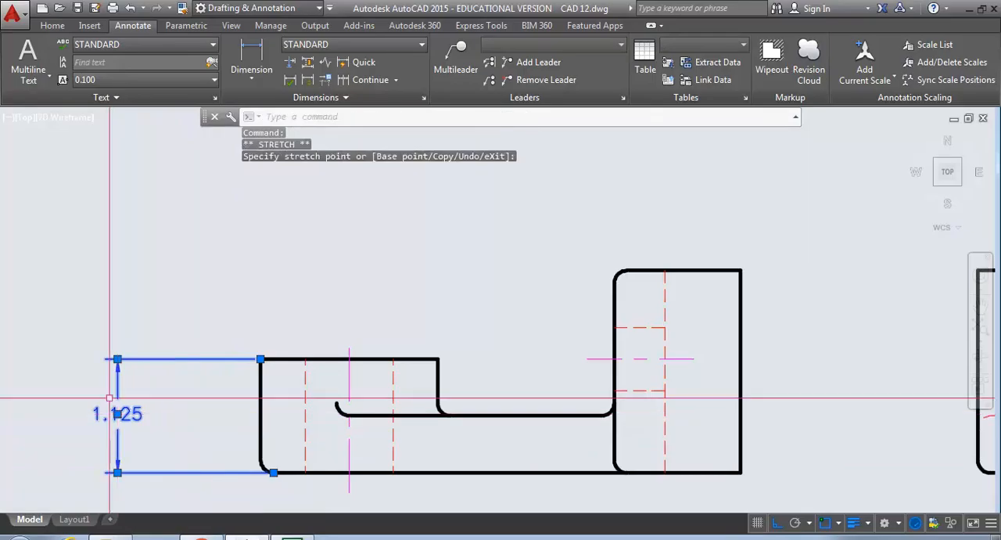
- Add a vertical linear dimension for the web thickness, from the runout arc's lower end to the front view's bottom edge
{"action": "left_click", "coordinate": [251, 78]}
{"action": "left_click", "coordinate": [264, 101]}
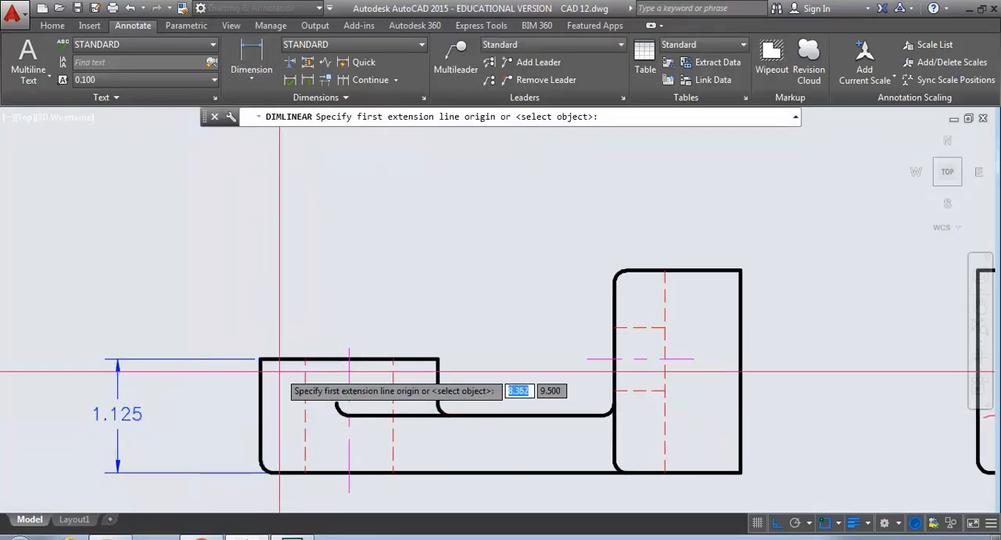
{"action": "left_click", "coordinate": [348, 414]}
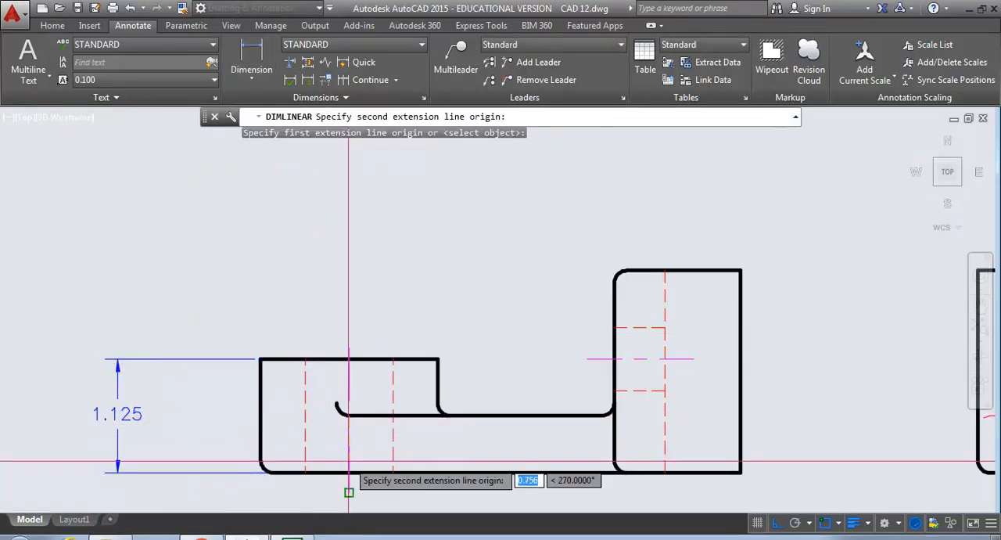
{"action": "left_click", "coordinate": [269, 471]}
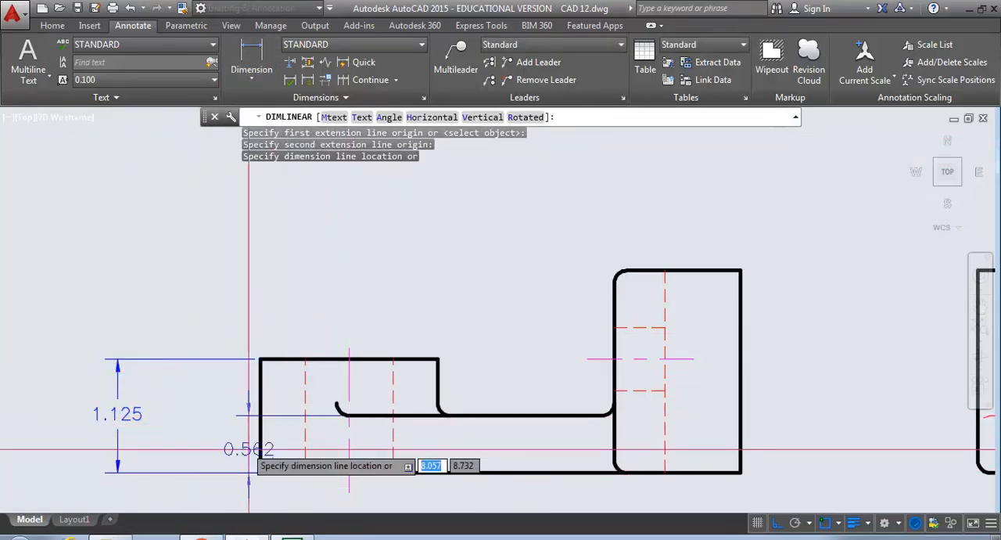
{"action": "left_click", "coordinate": [202, 439]}
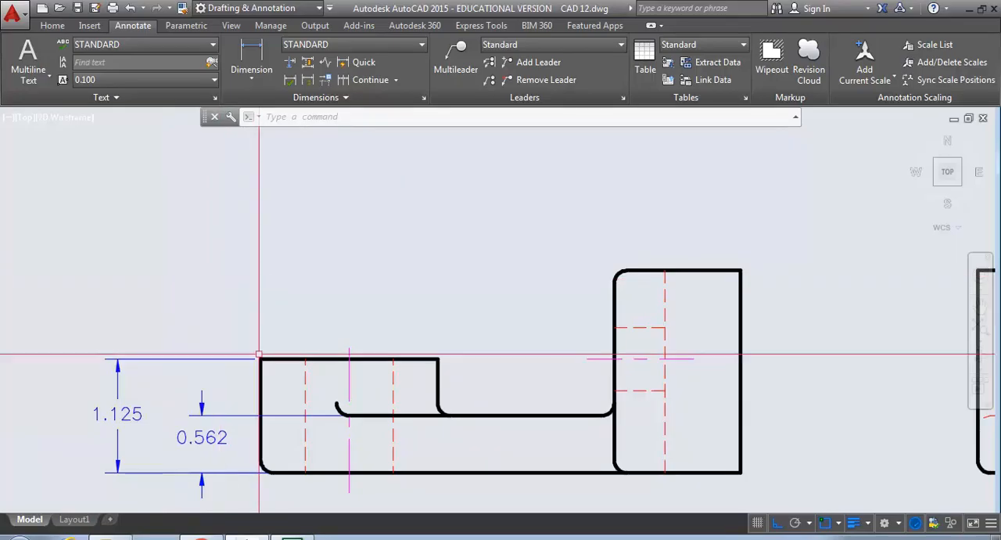
- Stretch the front view's web top edge, with its fillets and runout, down by .062 using a crossing window
{"action": "key", "text": "Return"}
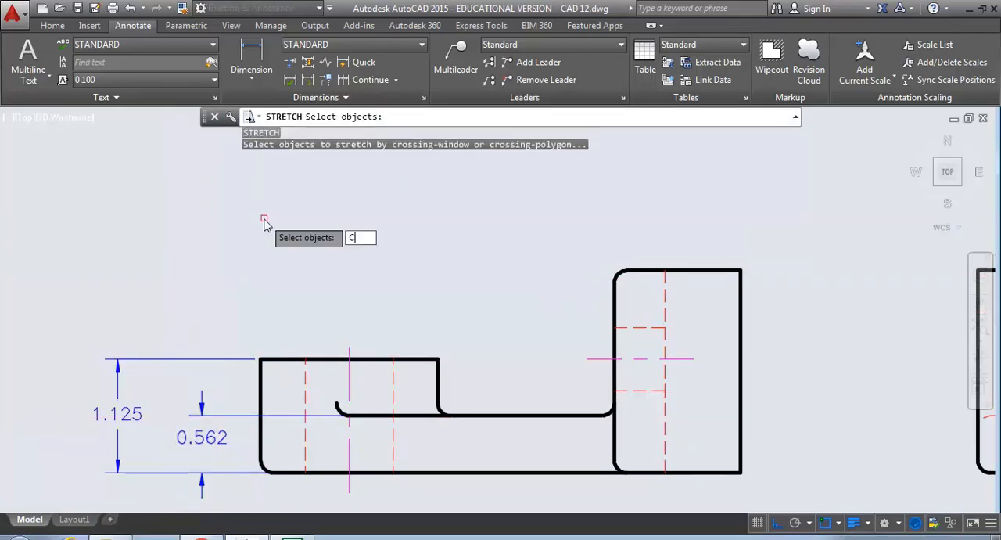
{"action": "type", "text": "c"}
{"action": "key", "text": "Return"}
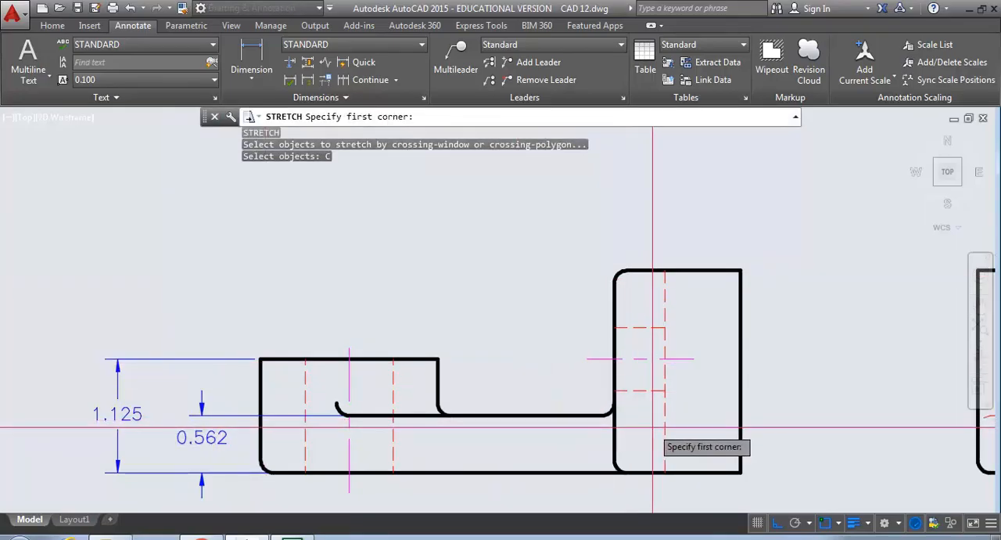
{"action": "left_click", "coordinate": [294, 398]}
{"action": "key", "text": "Return"}
{"action": "left_click", "coordinate": [509, 359]}
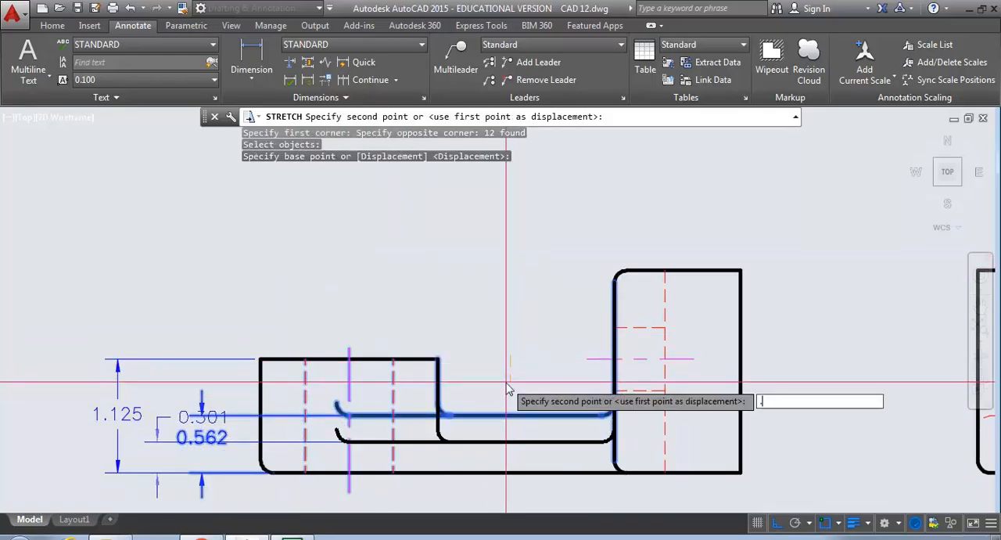
{"action": "key", "text": "Return"}
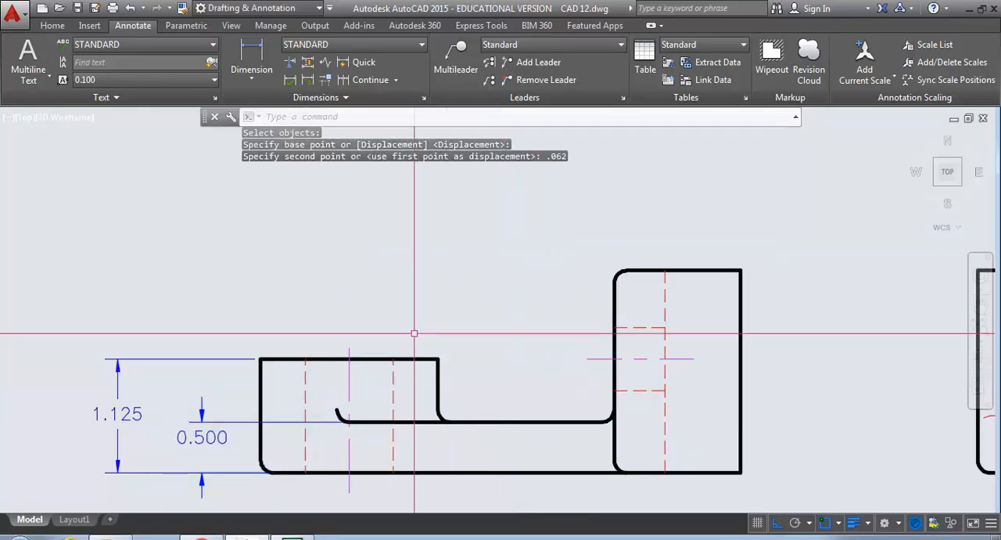
- Stretch the side view's hidden web line and its hidden fillets down by .062 using a crossing window
{"action": "scroll", "coordinate": [404, 328], "scroll_direction": "down", "scroll_amount": 2}
{"action": "scroll", "coordinate": [404, 329], "scroll_direction": "down", "scroll_amount": 2}
{"action": "middle_click_drag", "start_coordinate": [429, 364], "coordinate": [303, 365]}
{"action": "scroll", "coordinate": [562, 364], "scroll_direction": "up", "scroll_amount": 2}
{"action": "scroll", "coordinate": [563, 364], "scroll_direction": "up", "scroll_amount": 2}
{"action": "type", "text": "s"}
{"action": "key", "text": "Return"}
{"action": "type", "text": "c"}
{"action": "key", "text": "Return"}
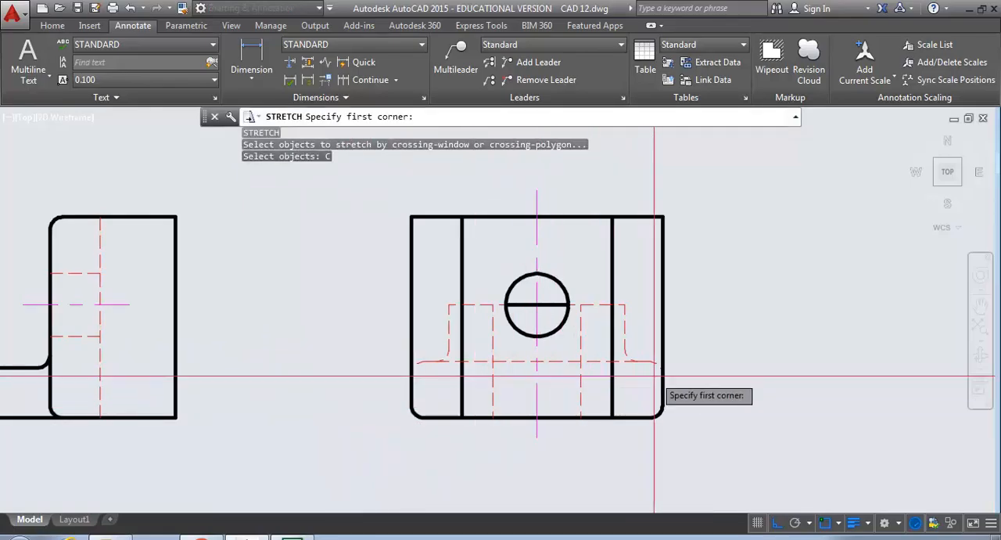
{"action": "left_click", "coordinate": [683, 386]}
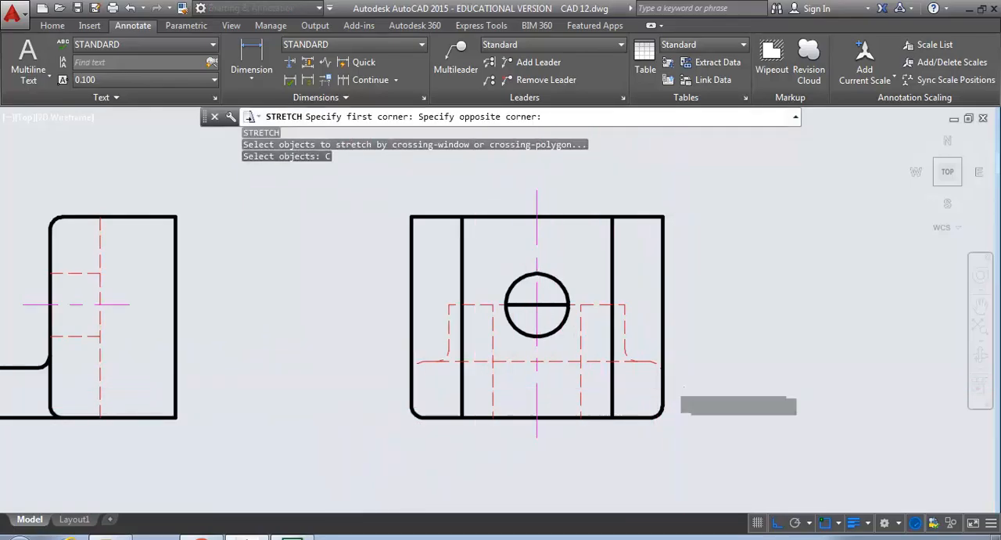
{"action": "left_click", "coordinate": [387, 347]}
{"action": "key", "text": "Return"}
{"action": "left_click", "coordinate": [337, 372]}
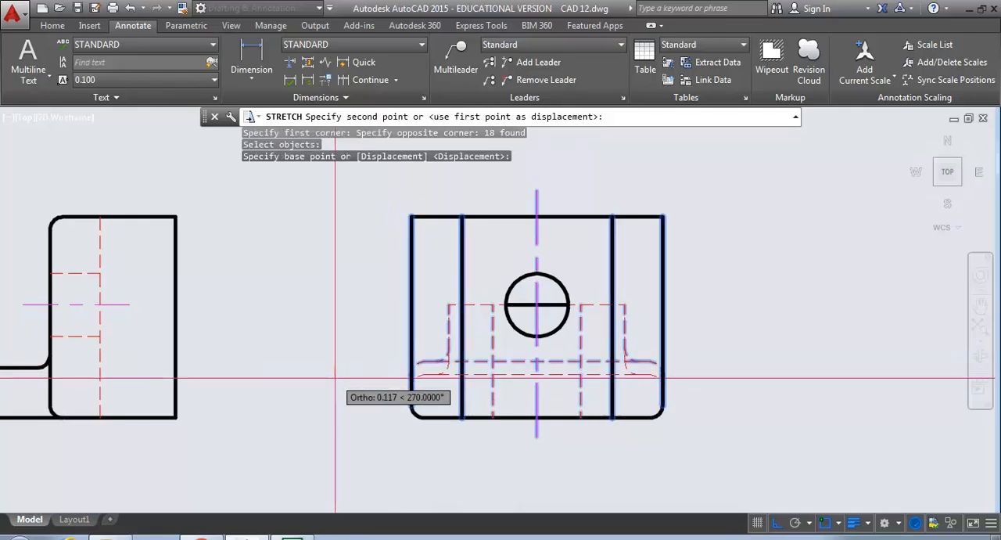
{"action": "type", "text": ".062"}
{"action": "key", "text": "Return"}
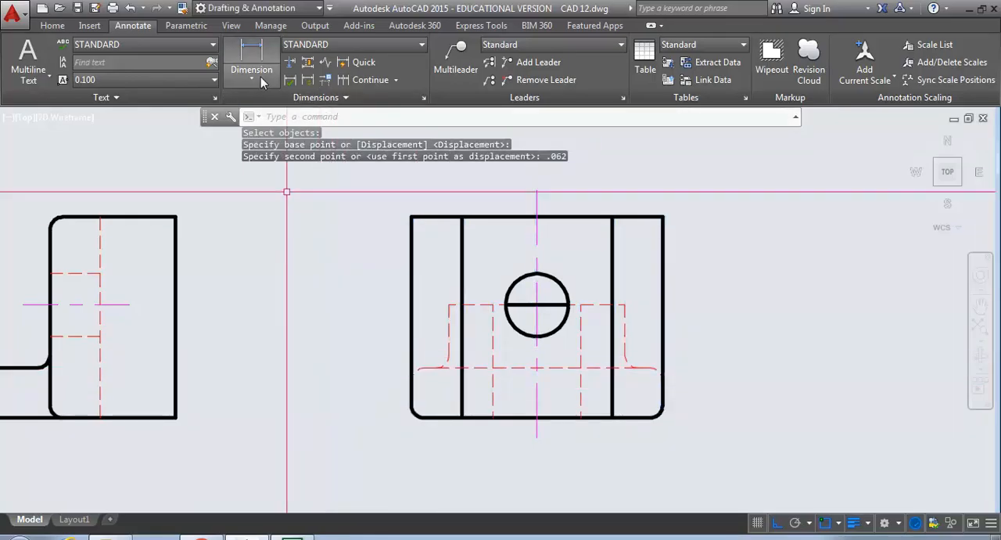
- Measure the distance from the side view's hidden web line to its bottom edge, and end the measurement
{"action": "left_click", "coordinate": [52, 26]}
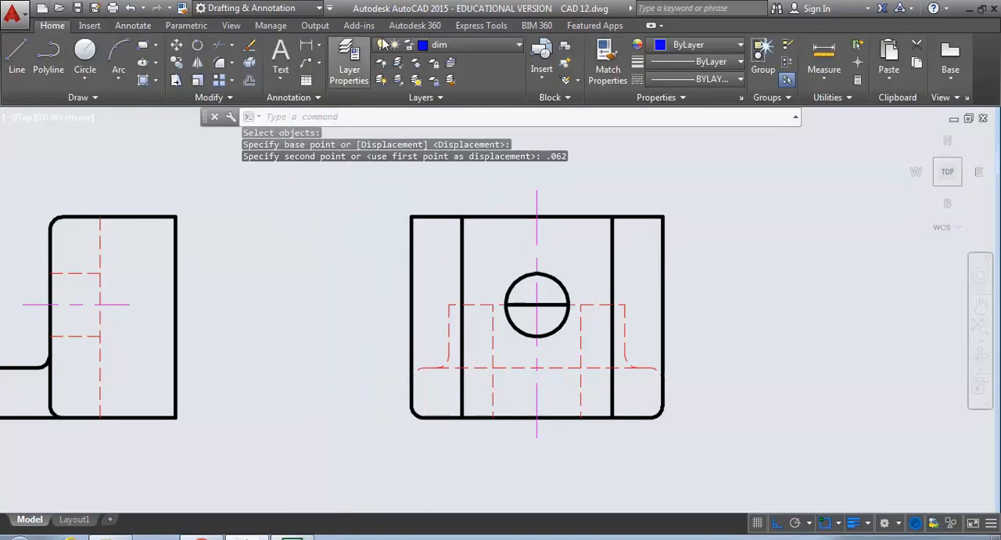
{"action": "left_click", "coordinate": [825, 75]}
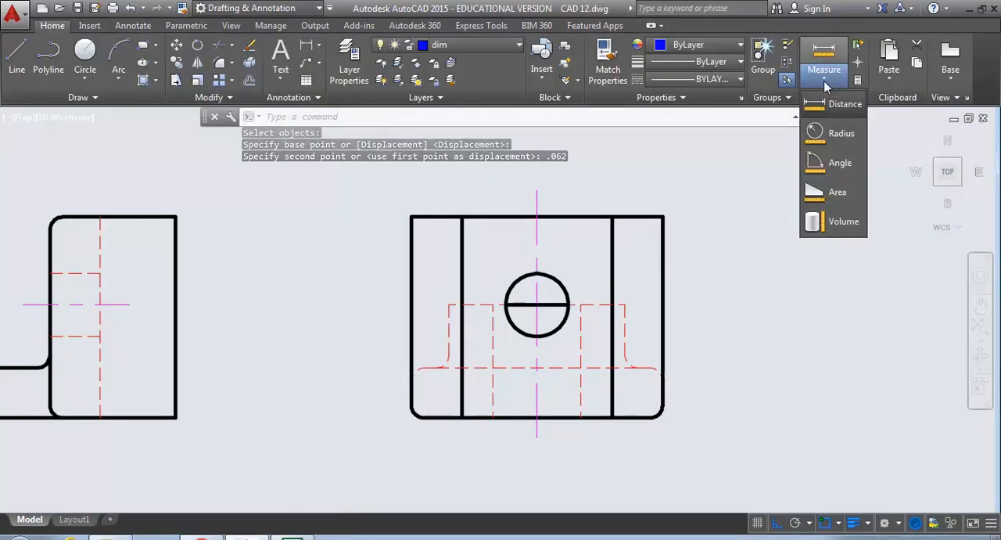
{"action": "left_click", "coordinate": [842, 105]}
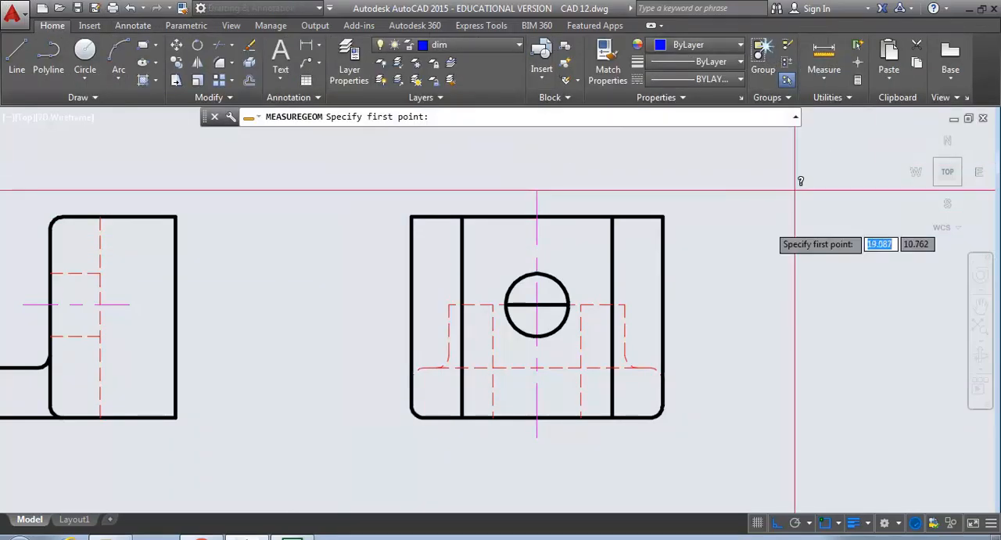
{"action": "left_click", "coordinate": [614, 368]}
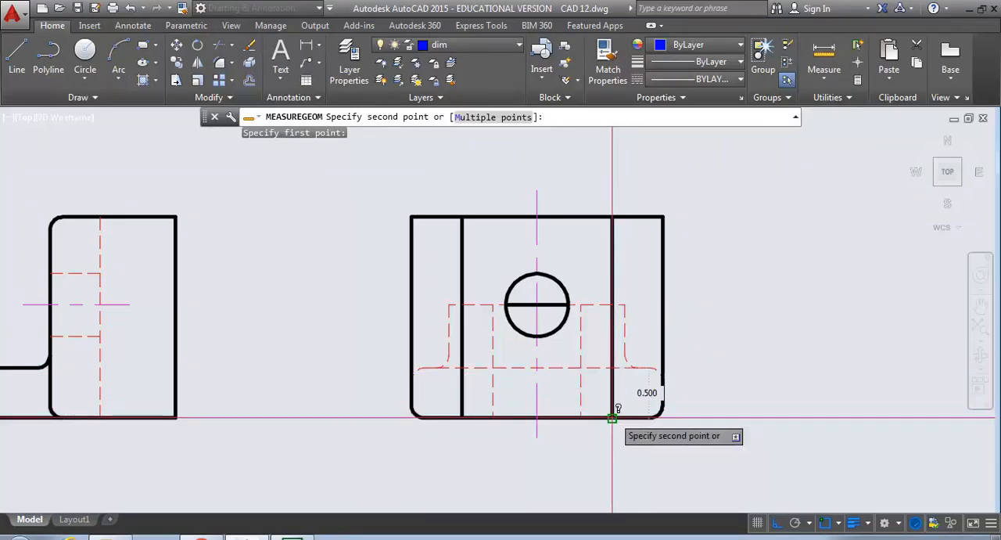
{"action": "key", "text": "Escape"}
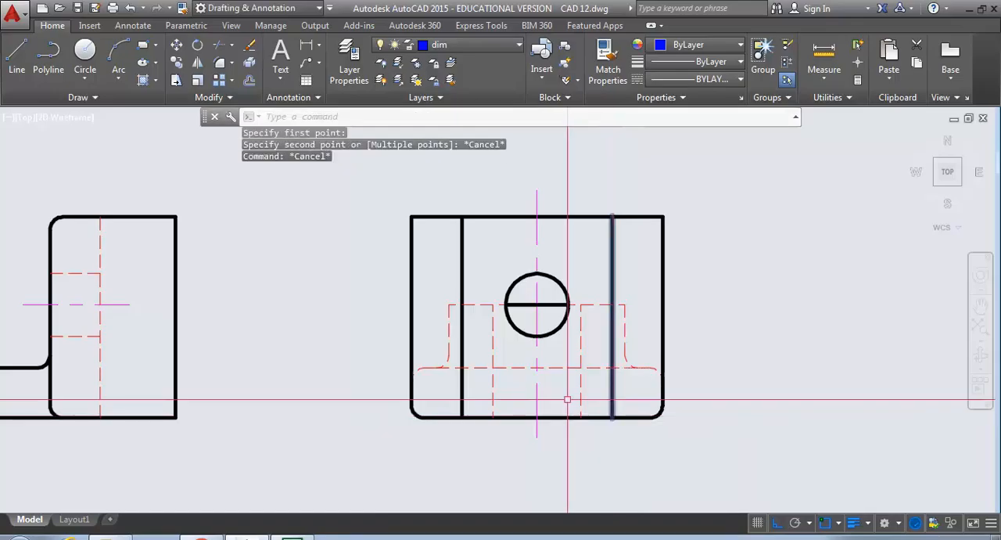
- Add a horizontal linear dimension below the top view for the slotted end's width, from its rounded corner to its outer edge
{"action": "scroll", "coordinate": [513, 338], "scroll_direction": "down", "scroll_amount": 4}
{"action": "middle_click_drag", "start_coordinate": [335, 175], "coordinate": [362, 294]}
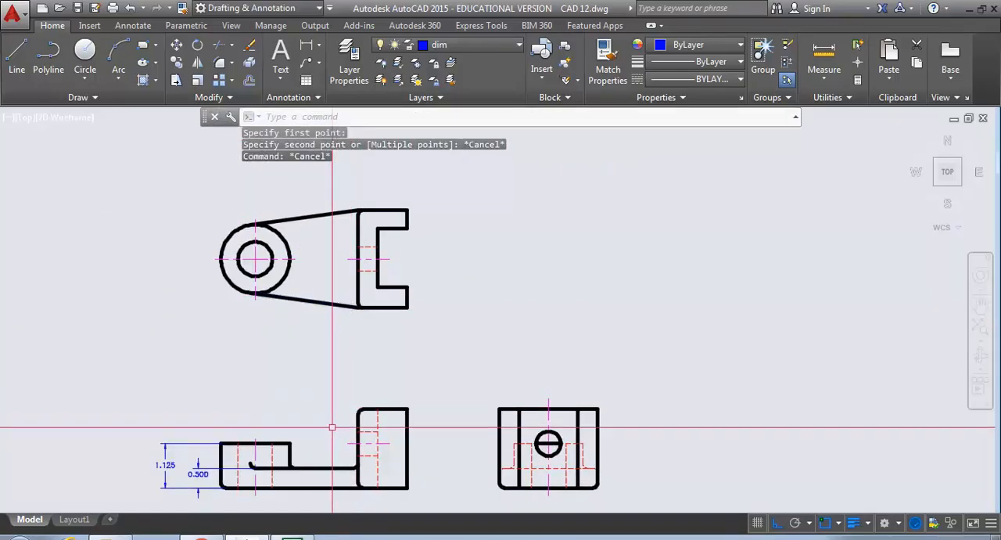
{"action": "scroll", "coordinate": [258, 472], "scroll_direction": "up", "scroll_amount": 4}
{"action": "middle_click_drag", "start_coordinate": [273, 472], "coordinate": [462, 415]}
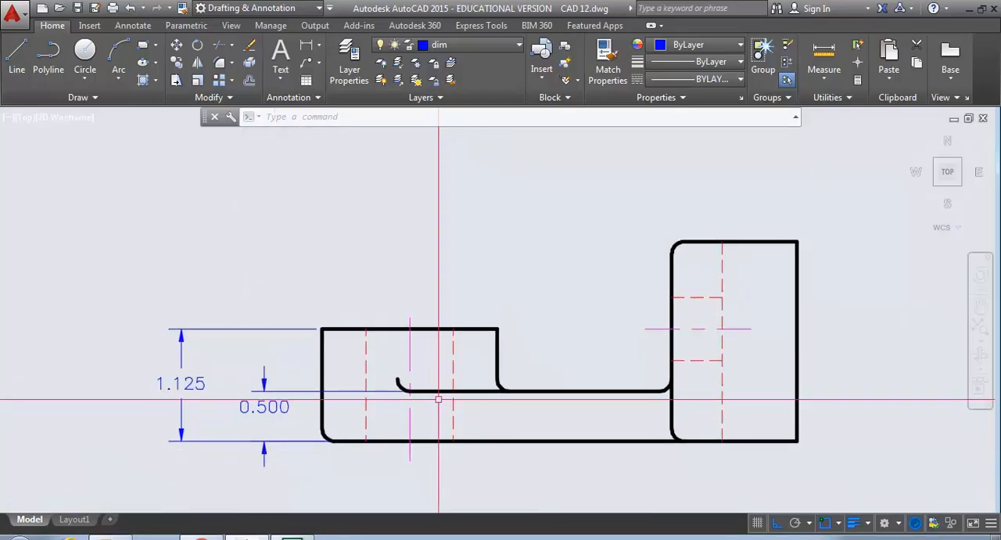
{"action": "scroll", "coordinate": [438, 399], "scroll_direction": "down", "scroll_amount": 4}
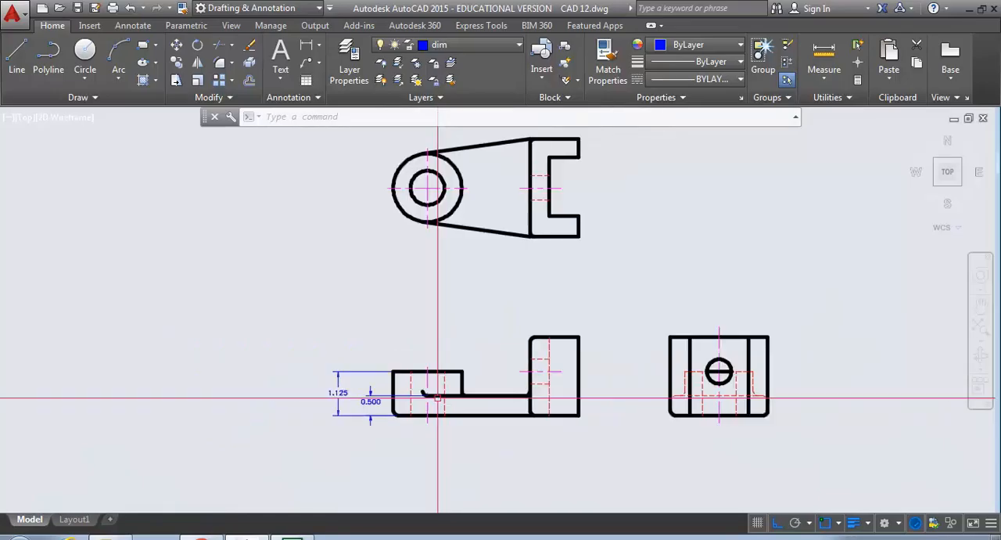
{"action": "scroll", "coordinate": [469, 306], "scroll_direction": "up", "scroll_amount": 2}
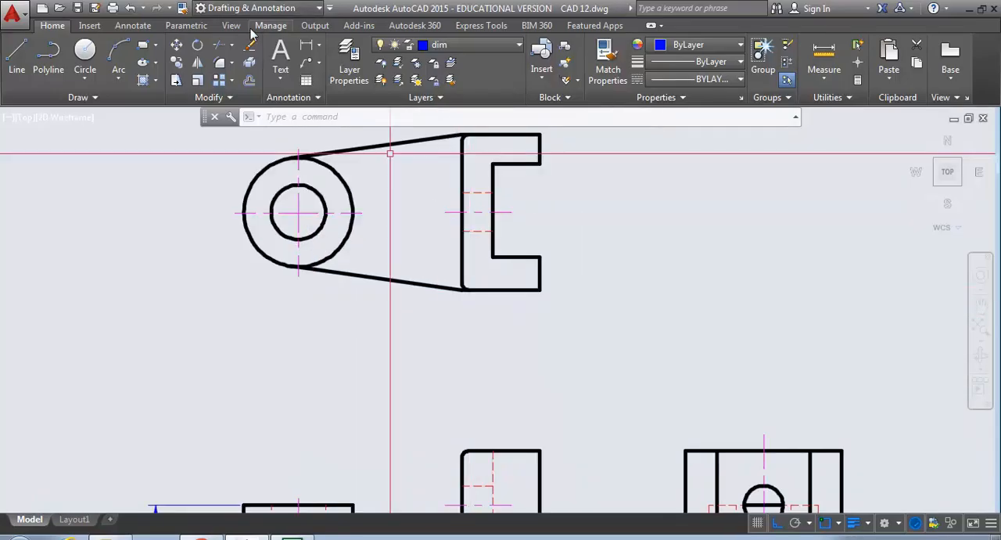
{"action": "left_click", "coordinate": [11, 63]}
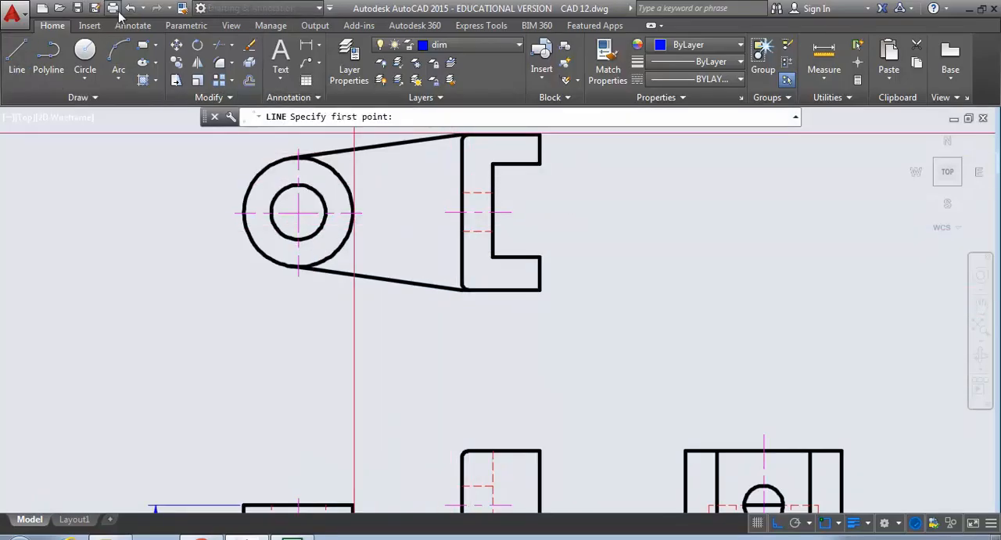
{"action": "left_click", "coordinate": [133, 25]}
{"action": "left_click", "coordinate": [263, 48]}
{"action": "scroll", "coordinate": [431, 280], "scroll_direction": "up", "scroll_amount": 6}
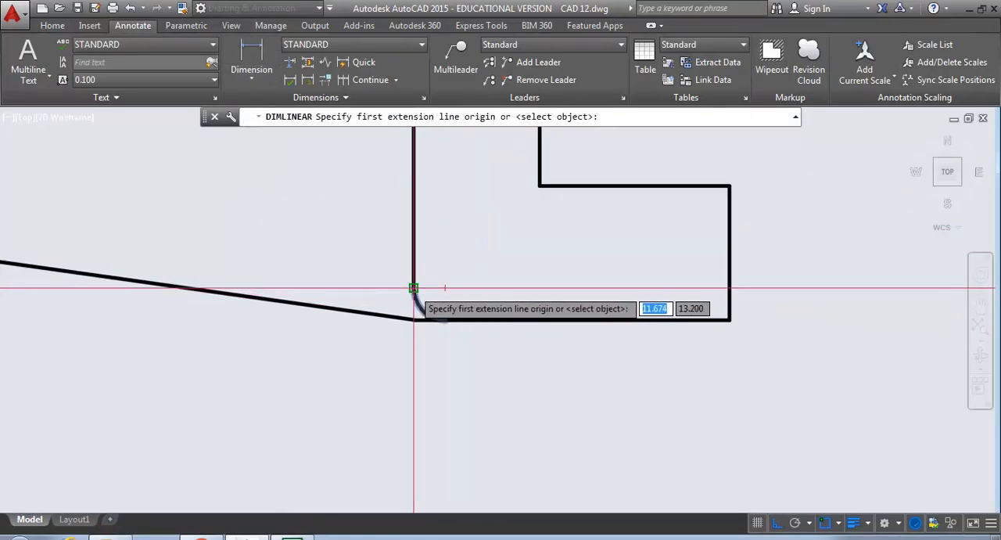
{"action": "left_click", "coordinate": [414, 288]}
{"action": "left_click", "coordinate": [729, 320]}
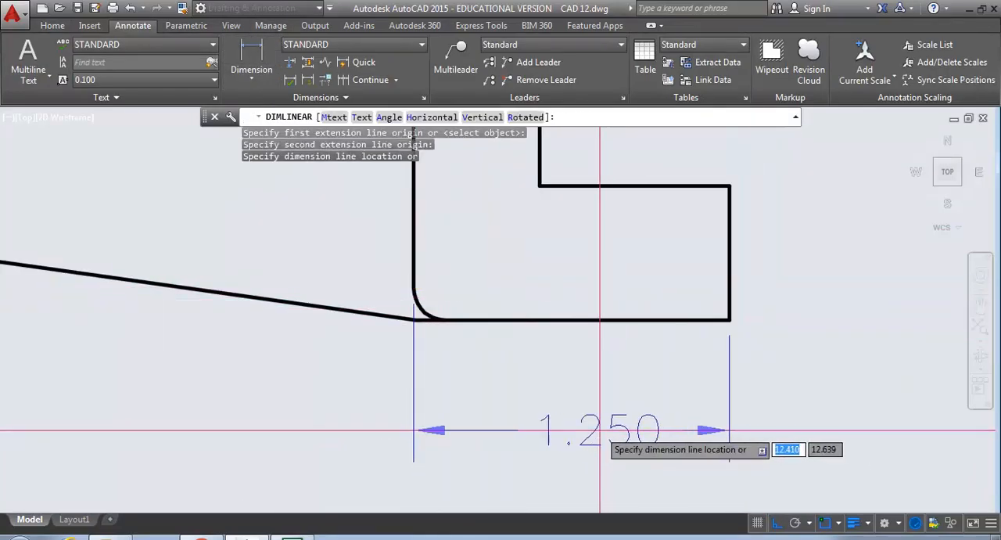
{"action": "scroll", "coordinate": [595, 446], "scroll_direction": "down", "scroll_amount": 2}
{"action": "left_click", "coordinate": [589, 450]}
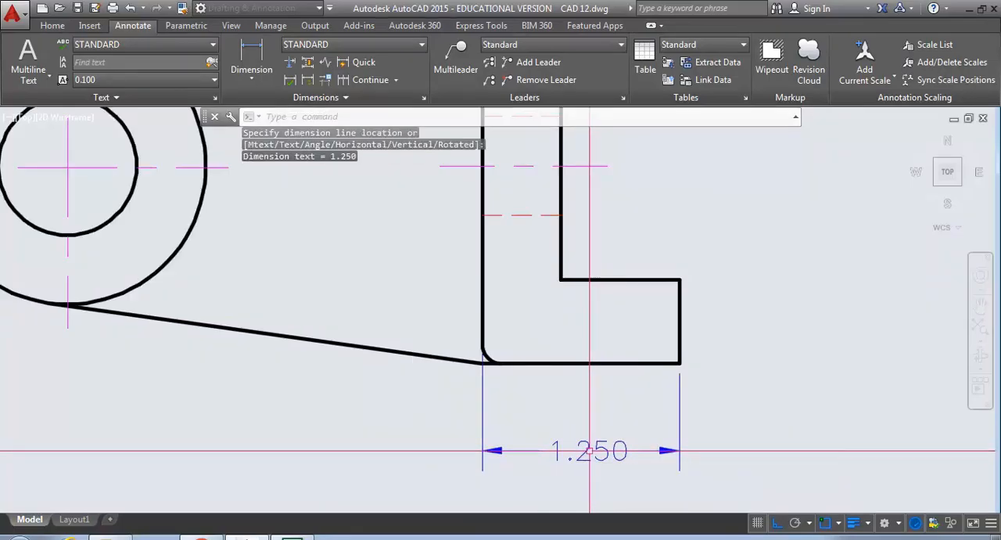
- Add a horizontal linear dimension above the front view's boss for its width
{"action": "middle_click_drag", "start_coordinate": [538, 449], "coordinate": [586, 457]}
{"action": "scroll", "coordinate": [585, 456], "scroll_direction": "down", "scroll_amount": 2}
{"action": "mouse_move", "coordinate": [480, 429]}
{"action": "middle_mouse_down"}
{"action": "mouse_move", "coordinate": [580, 240]}
{"action": "mouse_move", "coordinate": [679, 91]}
{"action": "middle_mouse_up"}
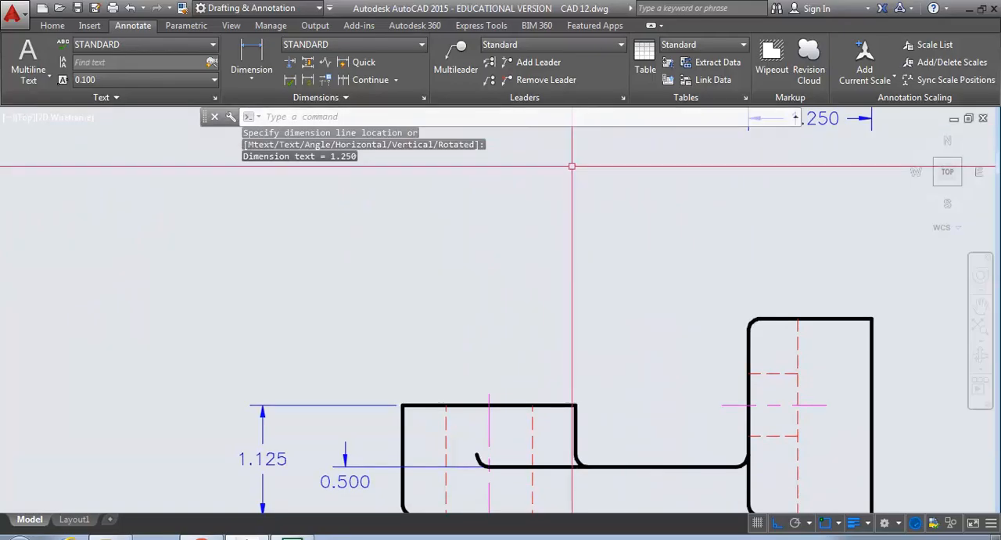
{"action": "left_click", "coordinate": [249, 51]}
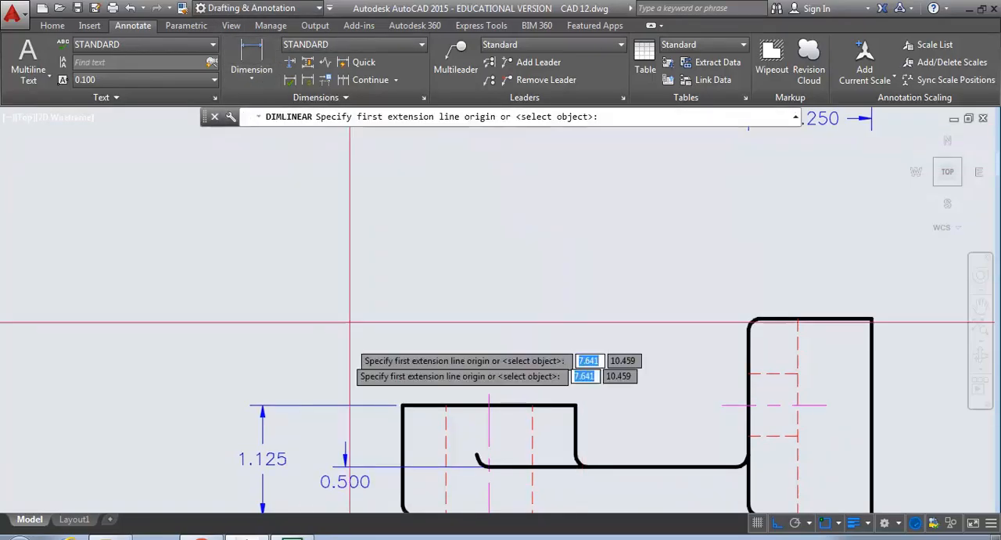
{"action": "left_click", "coordinate": [402, 405]}
{"action": "left_click", "coordinate": [577, 406]}
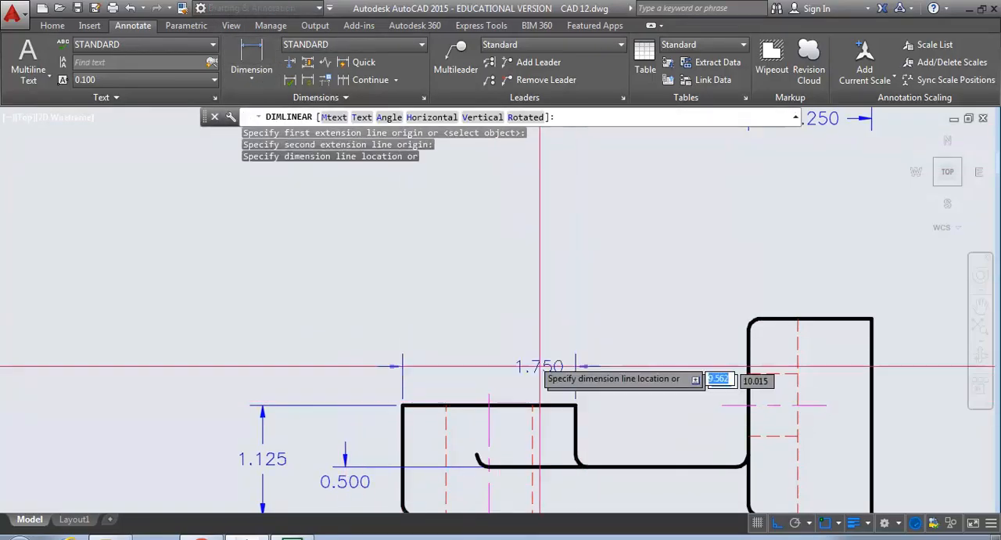
{"action": "left_click", "coordinate": [493, 343]}
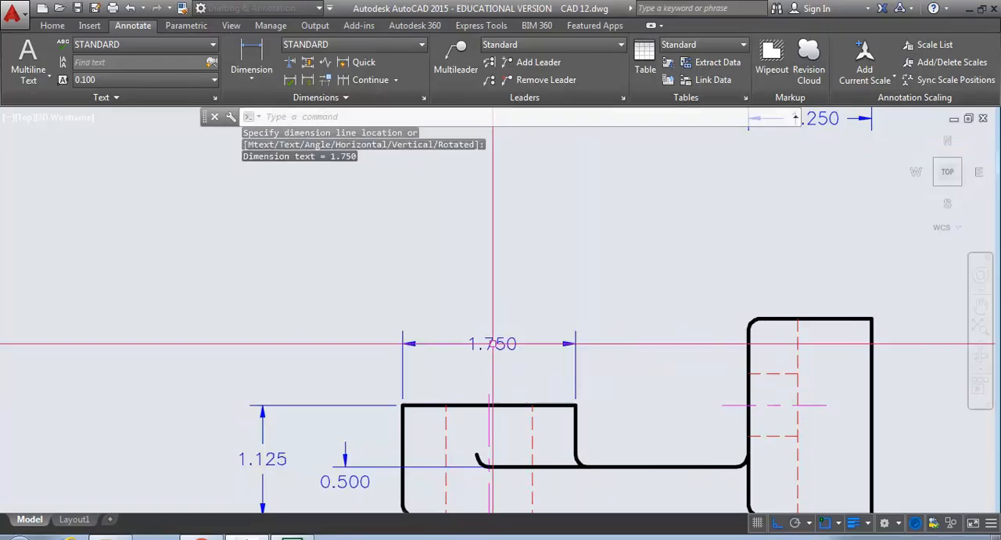
- Add a vertical linear dimension left of the side view from its top edge down to the hole's centre height
{"action": "middle_click_drag", "start_coordinate": [485, 388], "coordinate": [361, 255]}
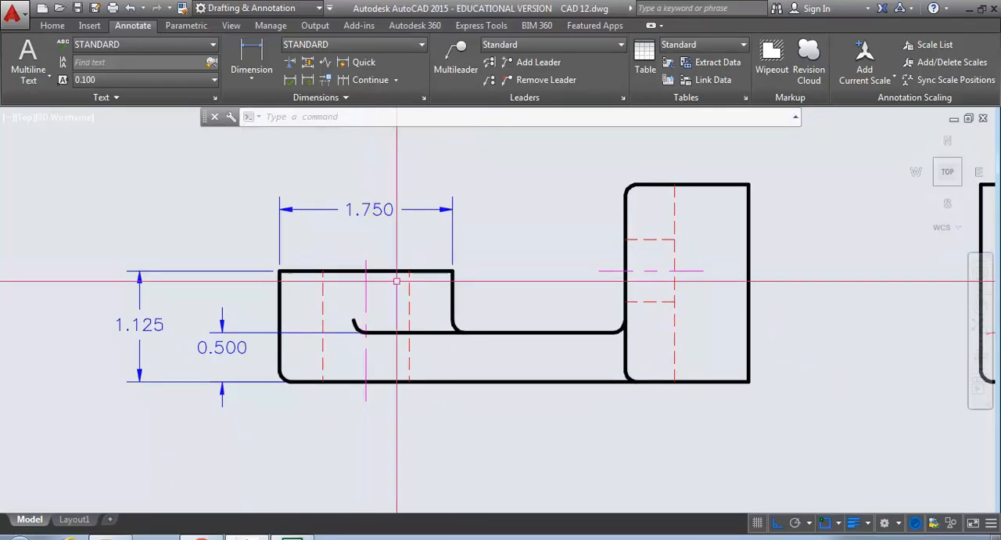
{"action": "scroll", "coordinate": [532, 338], "scroll_direction": "down", "scroll_amount": 3}
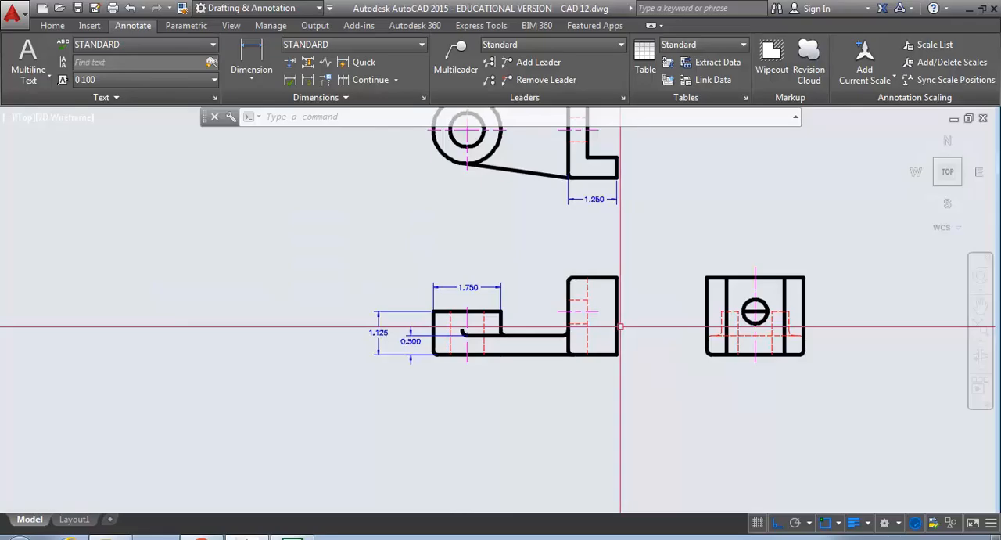
{"action": "scroll", "coordinate": [621, 327], "scroll_direction": "down", "scroll_amount": 3}
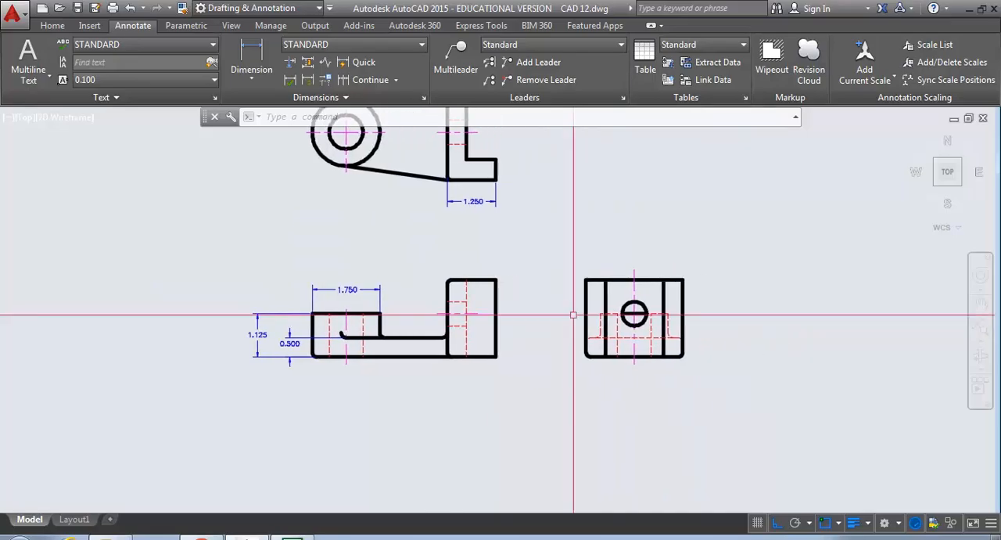
{"action": "scroll", "coordinate": [615, 304], "scroll_direction": "up", "scroll_amount": 5}
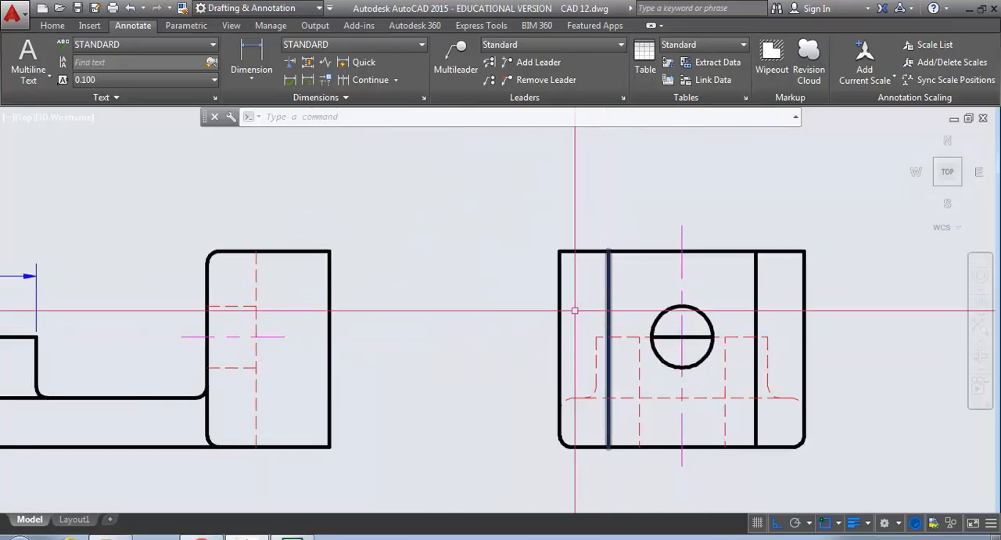
{"action": "left_click", "coordinate": [249, 50]}
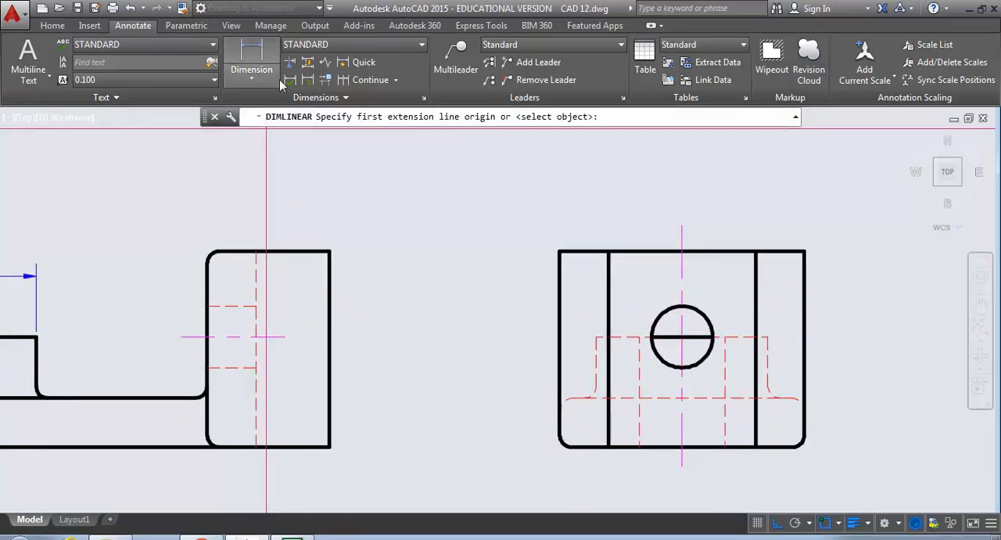
{"action": "left_click", "coordinate": [561, 337]}
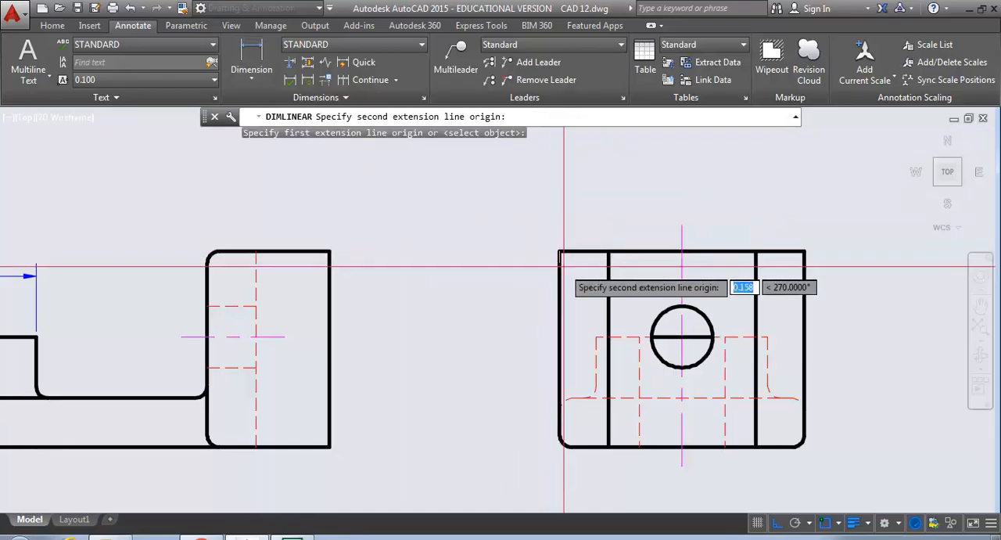
{"action": "left_click", "coordinate": [597, 336]}
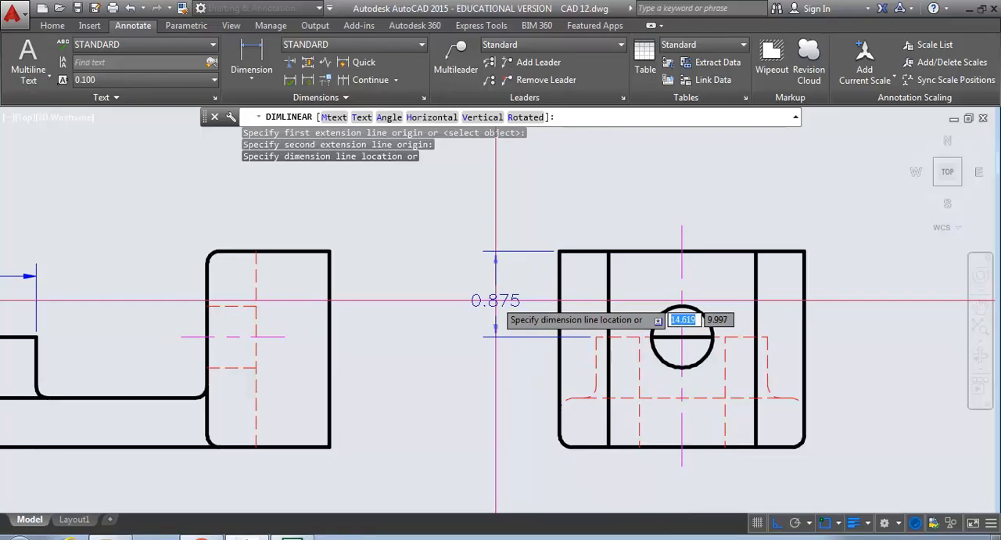
{"action": "left_click", "coordinate": [496, 300]}
- Add a horizontal linear dimension above the side view from its left edge to the hole's vertical centerline
{"action": "key", "text": "Return"}
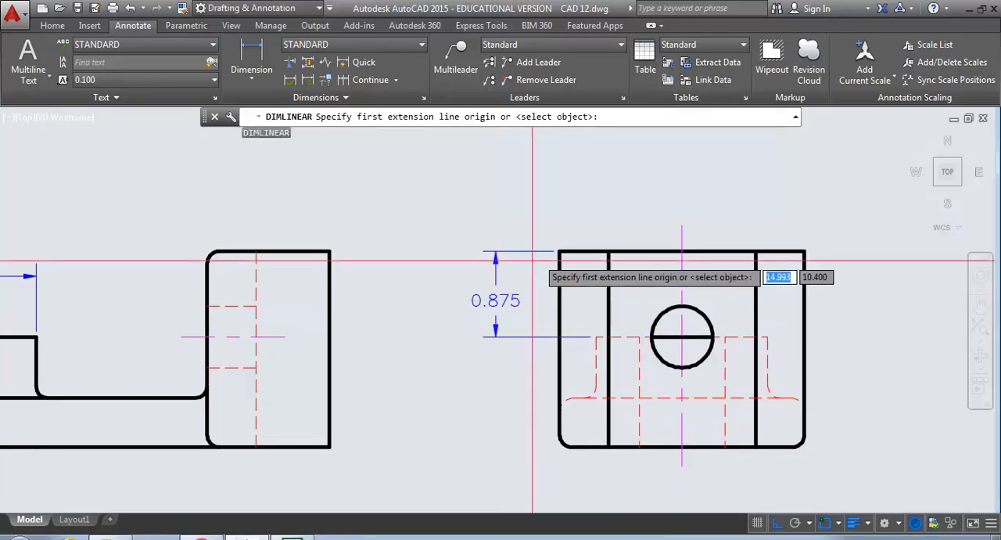
{"action": "left_click", "coordinate": [568, 251]}
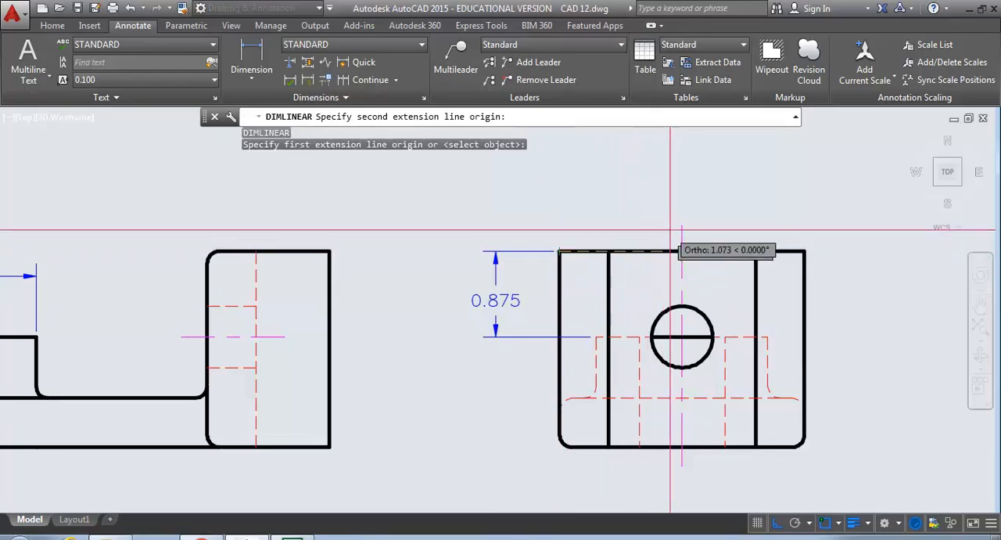
{"action": "left_click", "coordinate": [681, 226]}
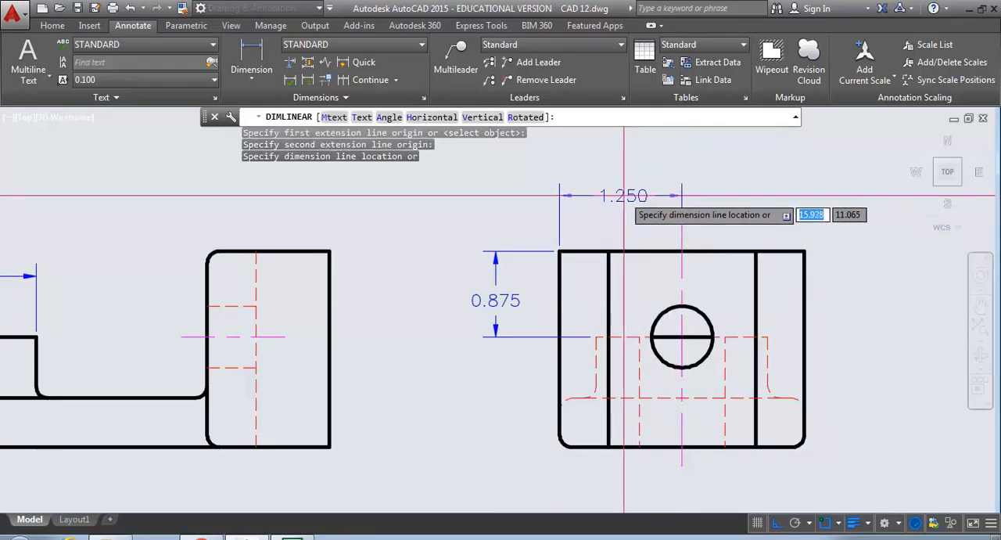
{"action": "left_click", "coordinate": [623, 195]}
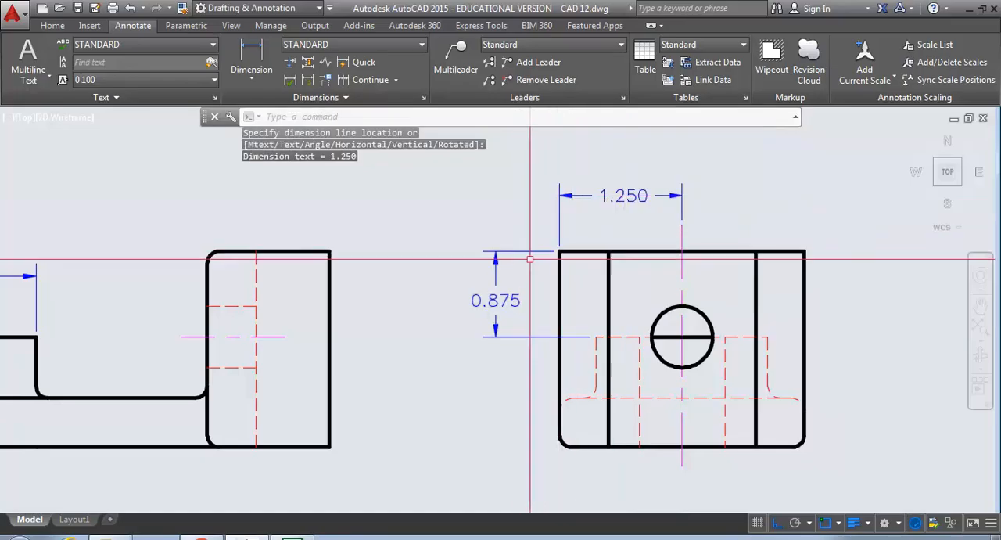
- Add a diameter dimension to the side view's hole, placed above right, and append DRILL to its text
{"action": "left_click", "coordinate": [252, 78]}
{"action": "left_click", "coordinate": [243, 252]}
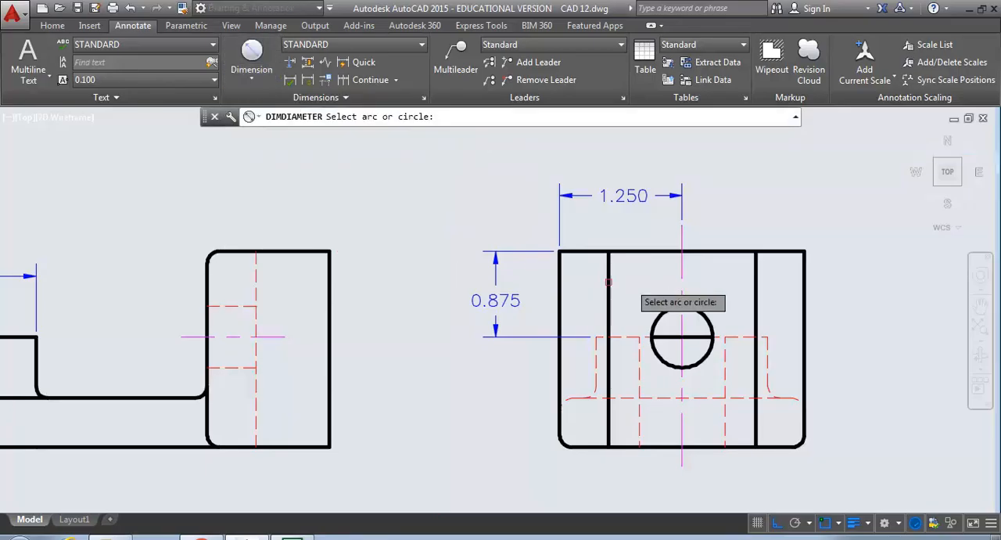
{"action": "left_click", "coordinate": [705, 314]}
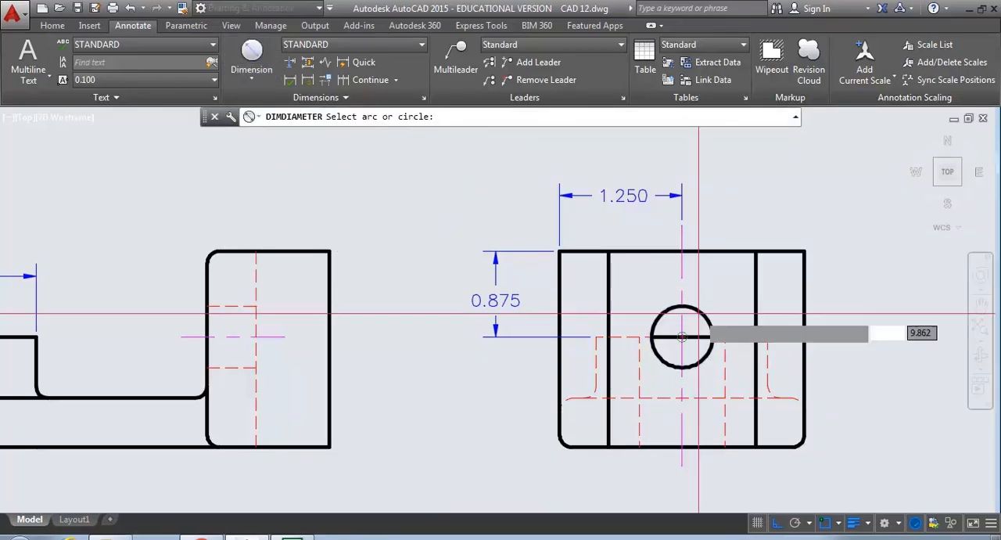
{"action": "left_click", "coordinate": [785, 201]}
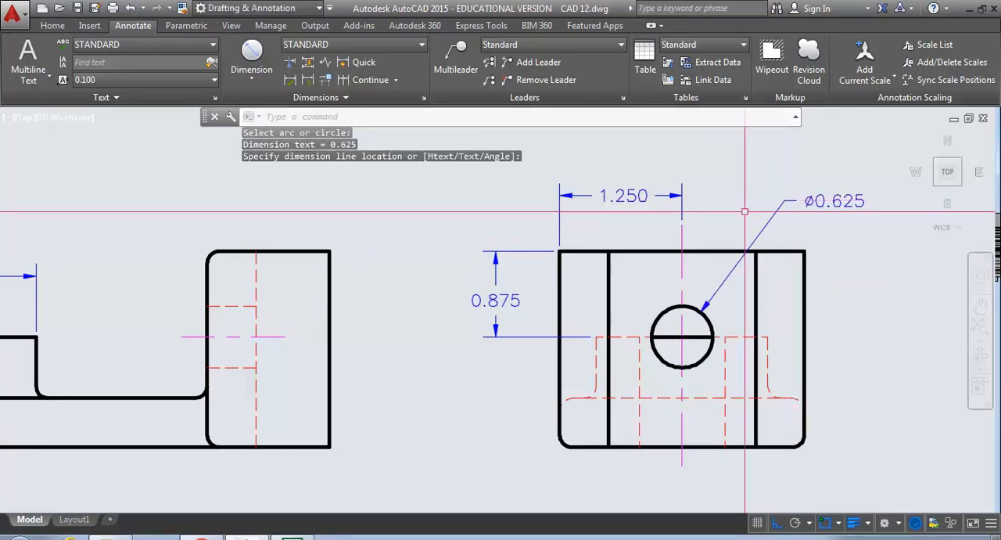
{"action": "double_click", "coordinate": [848, 209]}
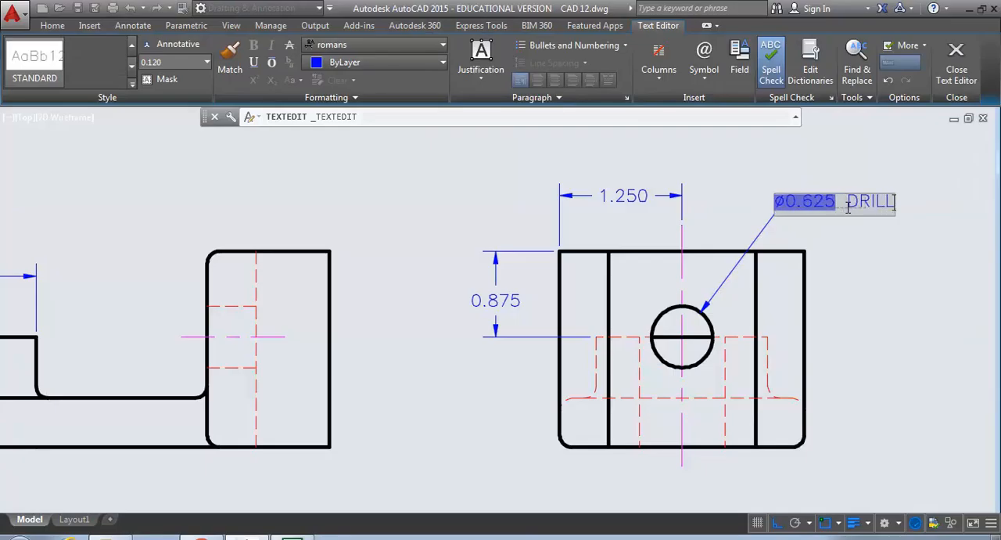
{"action": "left_click", "coordinate": [875, 254]}
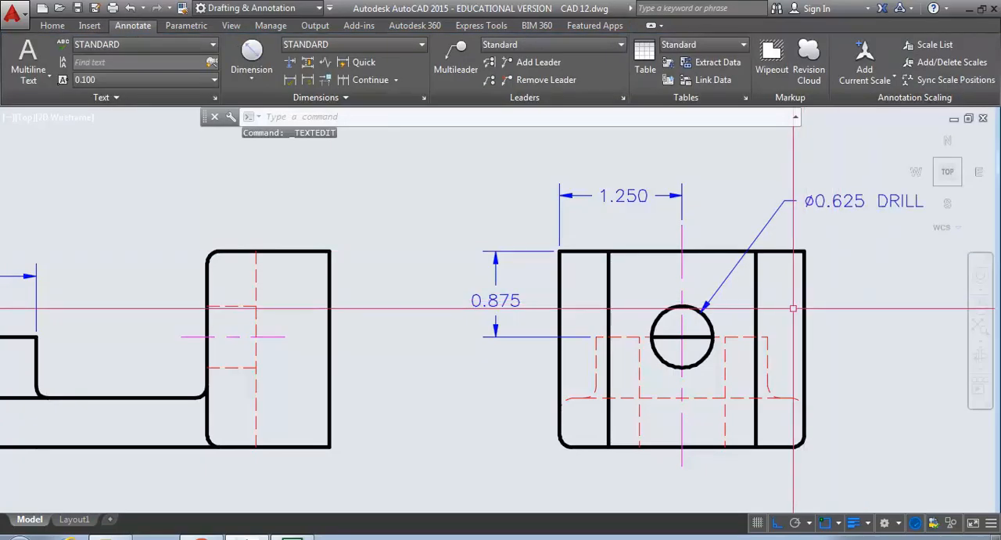
- Add a diameter dimension to the top view's boss hole, placed below left, and append DRILL to its text
{"action": "scroll", "coordinate": [547, 313], "scroll_direction": "down", "scroll_amount": 5}
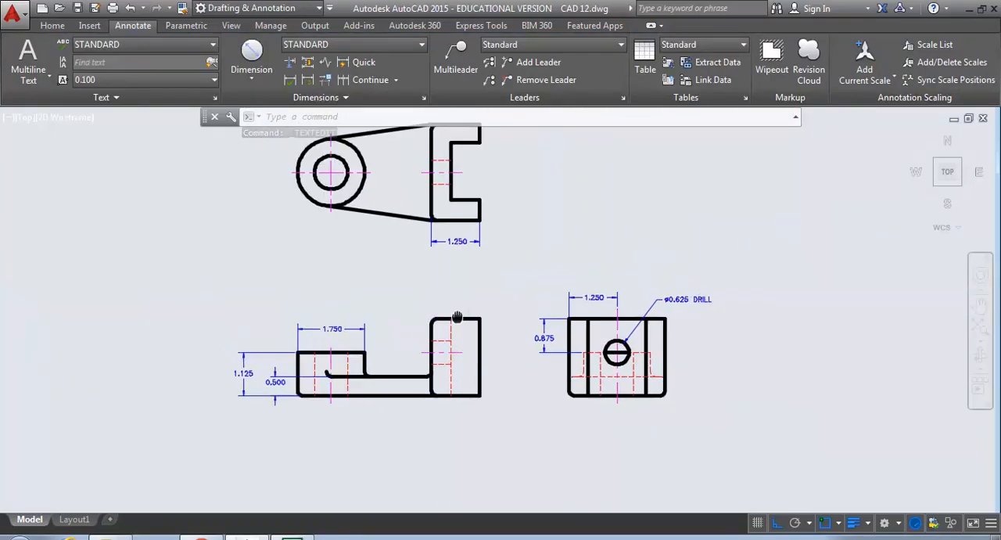
{"action": "left_click", "coordinate": [252, 54]}
{"action": "left_click", "coordinate": [364, 264]}
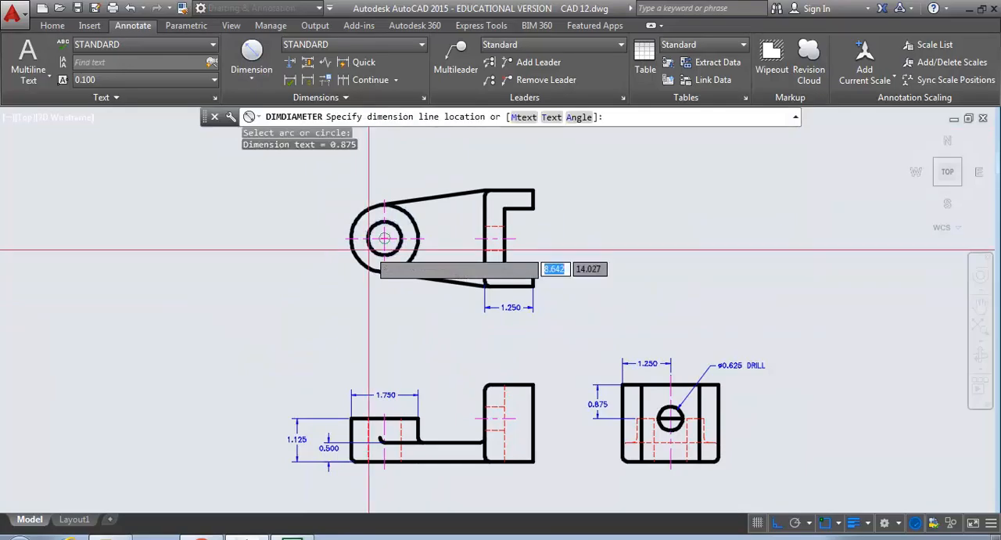
{"action": "left_click", "coordinate": [300, 284]}
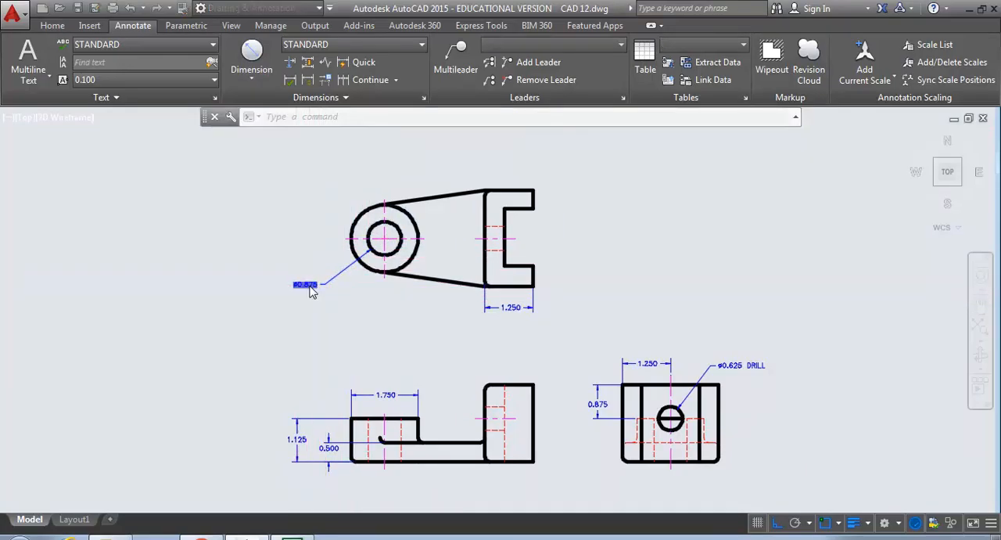
{"action": "double_click", "coordinate": [305, 285]}
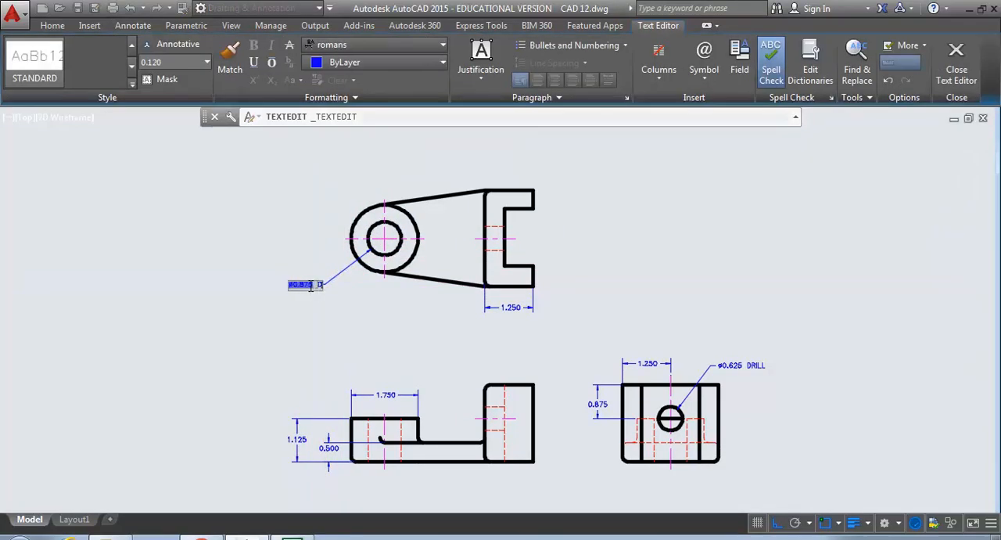
{"action": "left_click", "coordinate": [287, 260]}
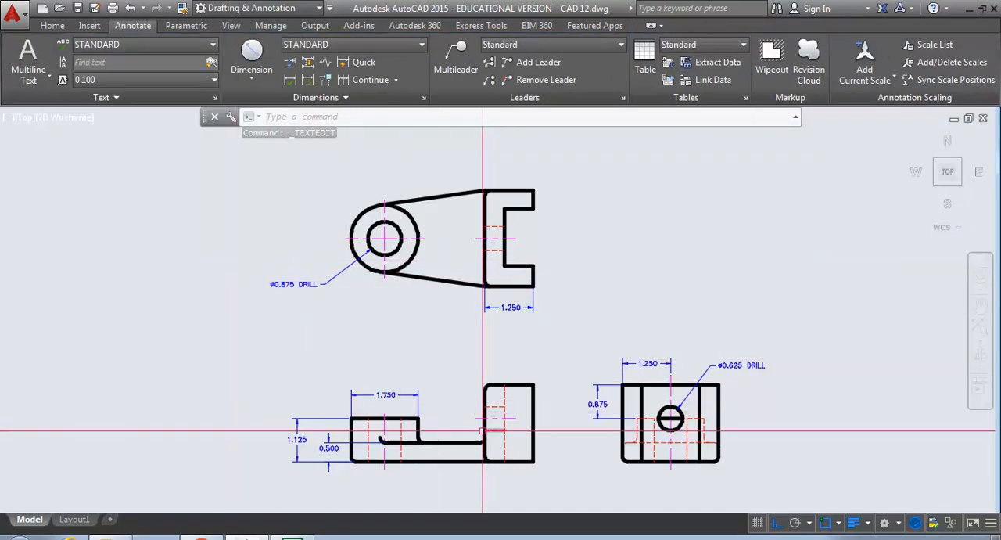
- Add a vertical linear dimension for the side view's overall height, placed outside the existing hole height dimension
{"action": "middle_click_drag", "start_coordinate": [480, 410], "coordinate": [438, 357]}
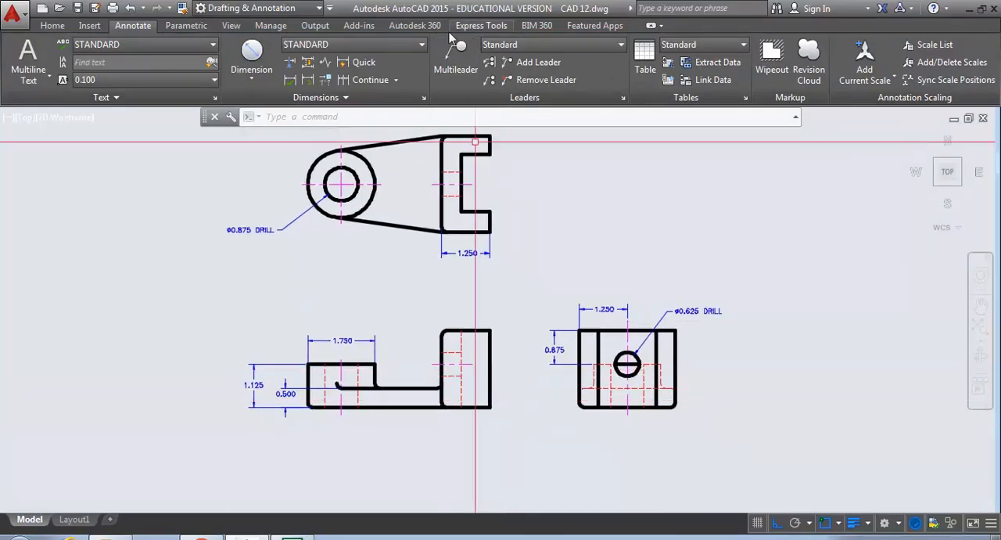
{"action": "left_click", "coordinate": [250, 78]}
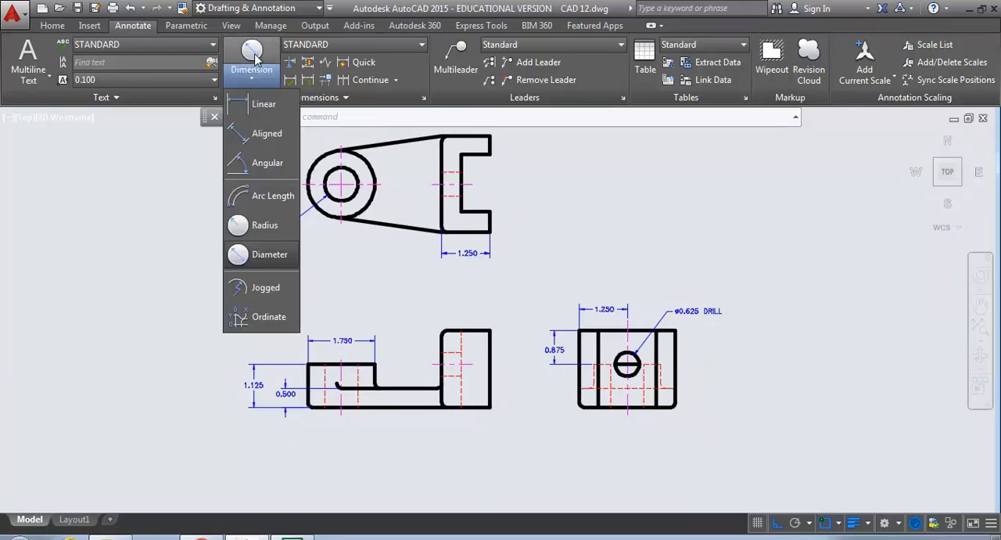
{"action": "left_click", "coordinate": [260, 103]}
{"action": "scroll", "coordinate": [579, 344], "scroll_direction": "up", "scroll_amount": 5}
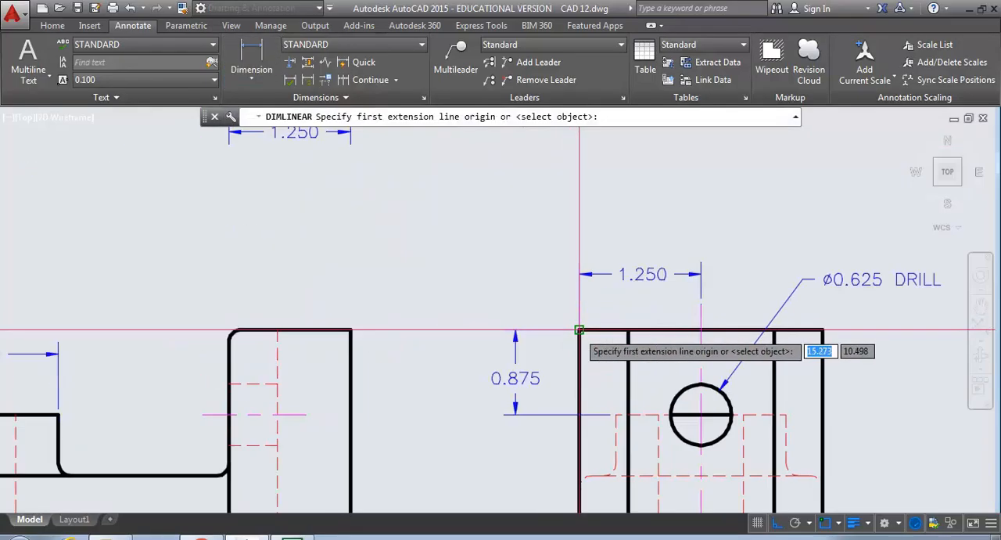
{"action": "left_click", "coordinate": [579, 330]}
{"action": "middle_click_drag", "start_coordinate": [560, 402], "coordinate": [561, 366]}
{"action": "left_click", "coordinate": [557, 363]}
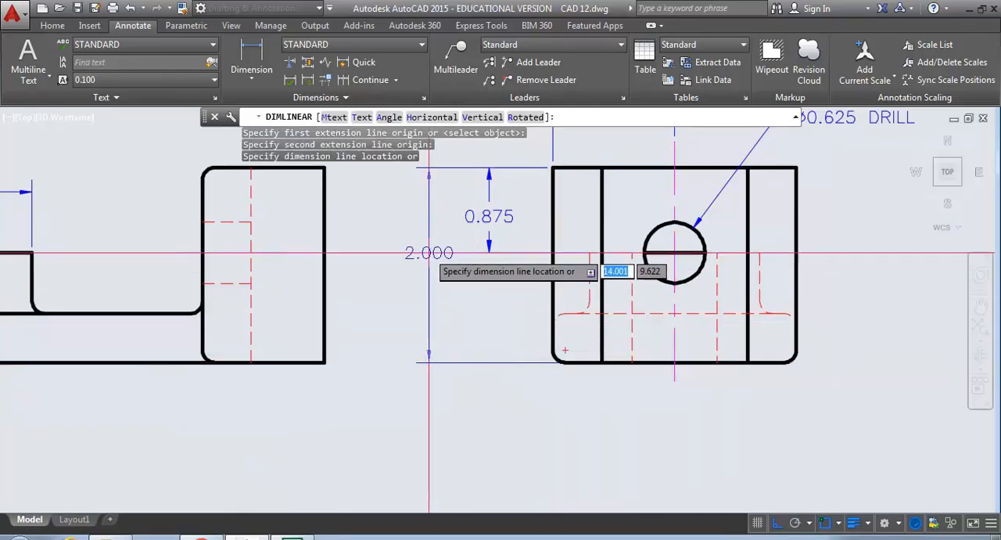
{"action": "left_click", "coordinate": [424, 262]}
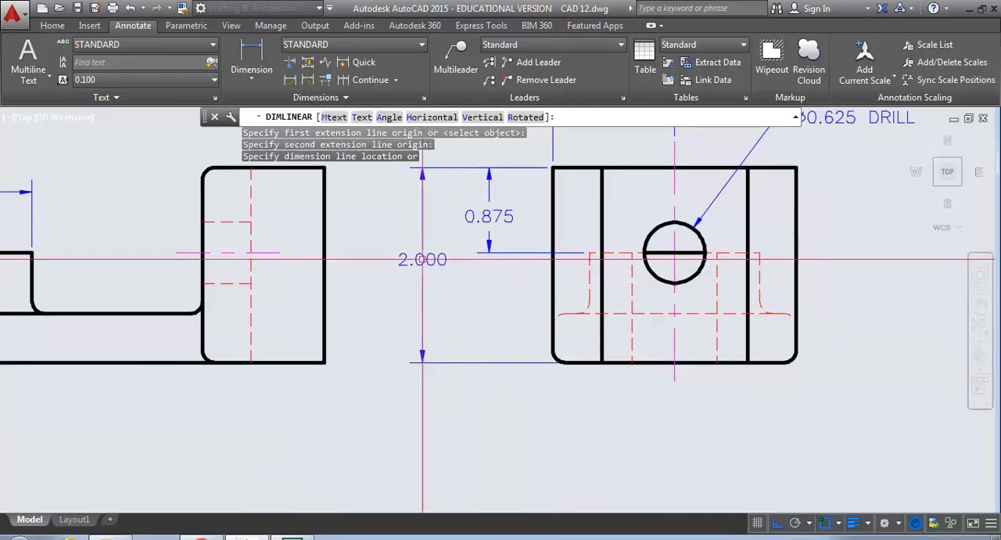
- Add a vertical linear dimension beside the top view for the thickness of the slotted end's upper prong
{"action": "scroll", "coordinate": [371, 266], "scroll_direction": "down", "scroll_amount": 4}
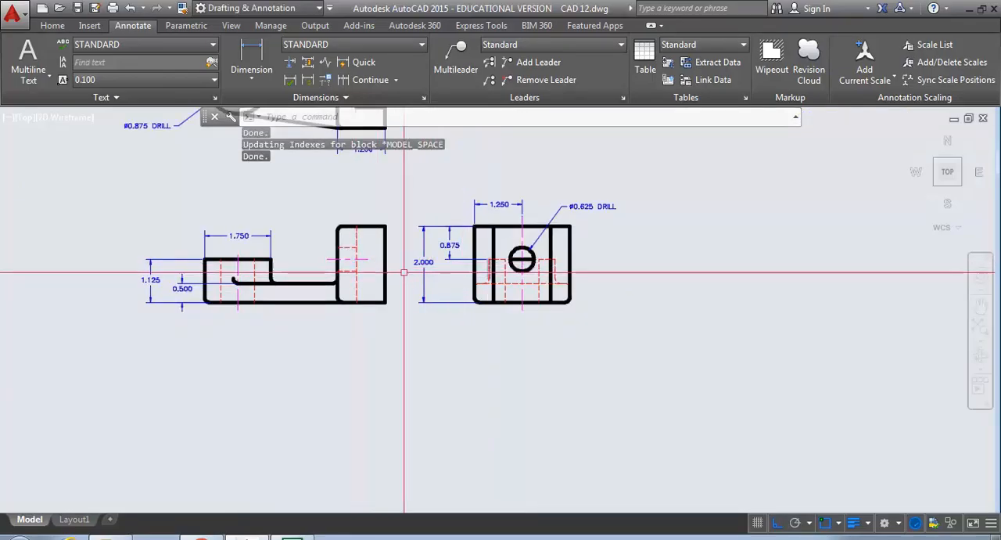
{"action": "middle_click_drag", "start_coordinate": [417, 231], "coordinate": [438, 380]}
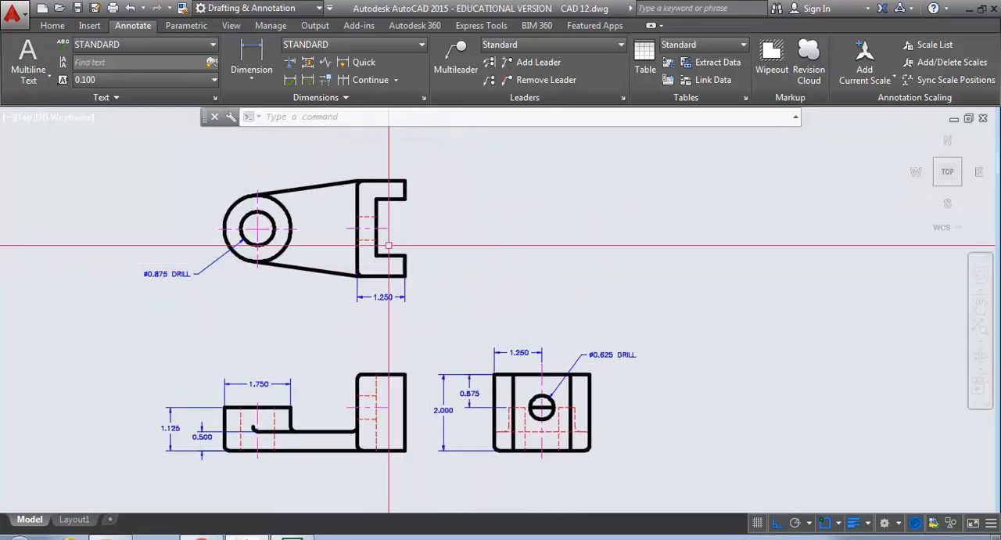
{"action": "scroll", "coordinate": [414, 305], "scroll_direction": "down", "scroll_amount": 2}
{"action": "scroll", "coordinate": [415, 313], "scroll_direction": "up", "scroll_amount": 6}
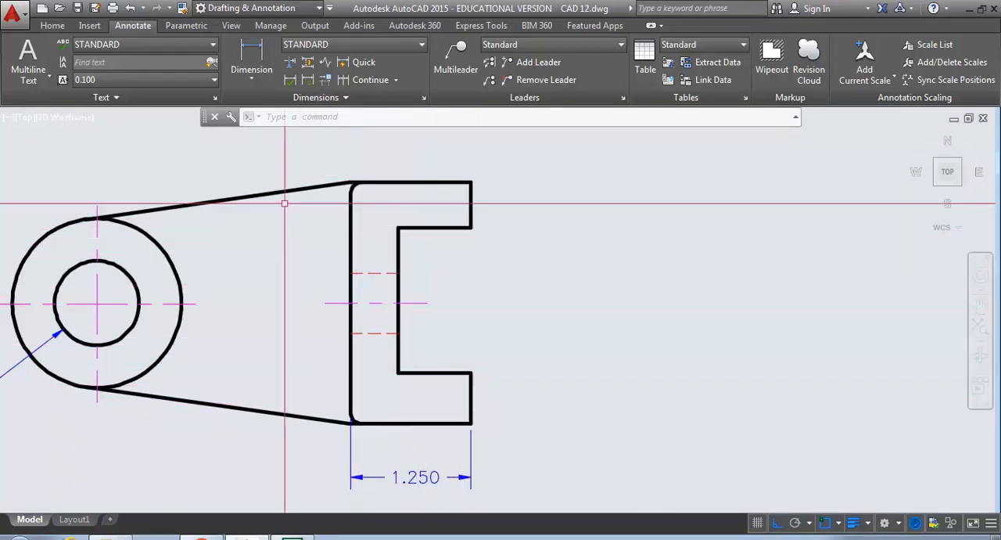
{"action": "left_click", "coordinate": [252, 79]}
{"action": "left_click", "coordinate": [263, 102]}
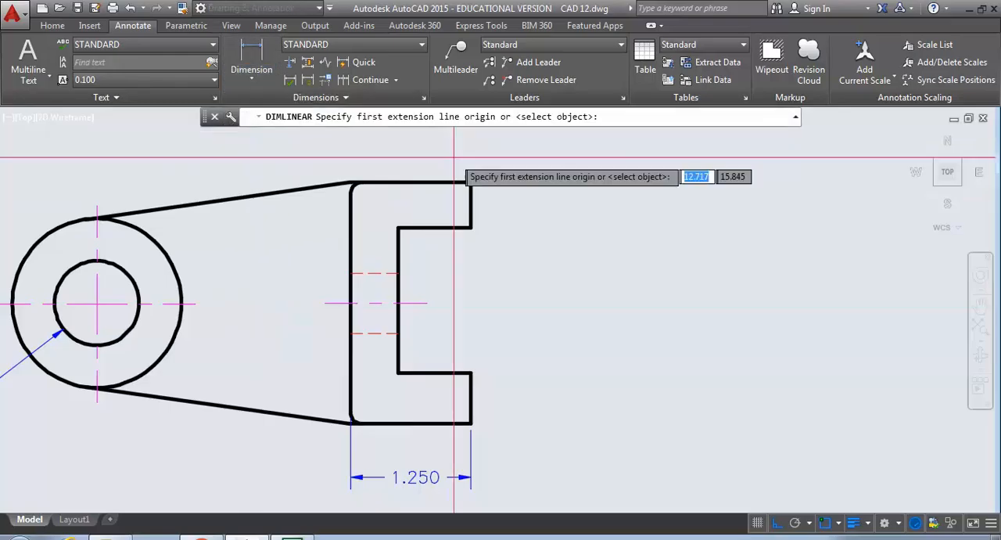
{"action": "left_click", "coordinate": [471, 181]}
{"action": "left_click", "coordinate": [471, 228]}
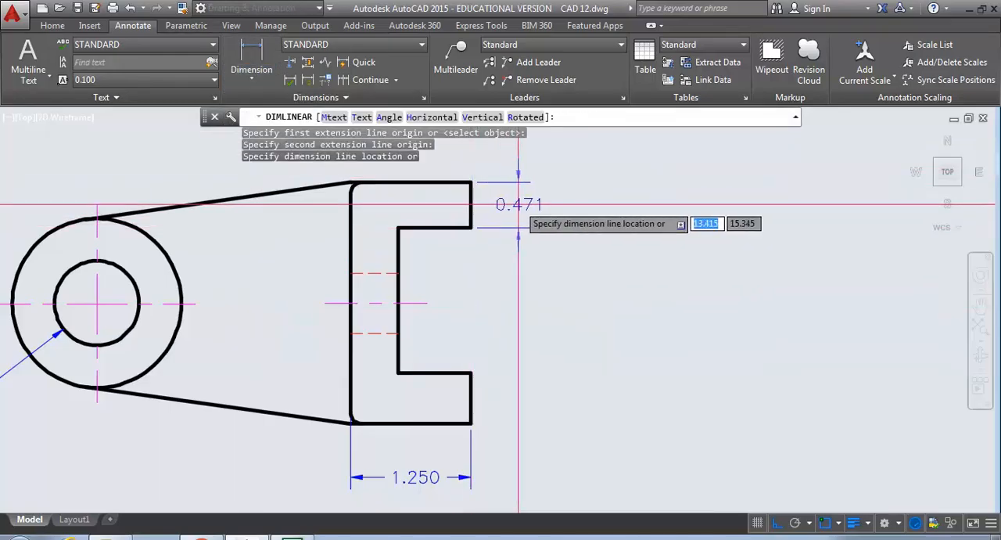
{"action": "left_click", "coordinate": [527, 213]}
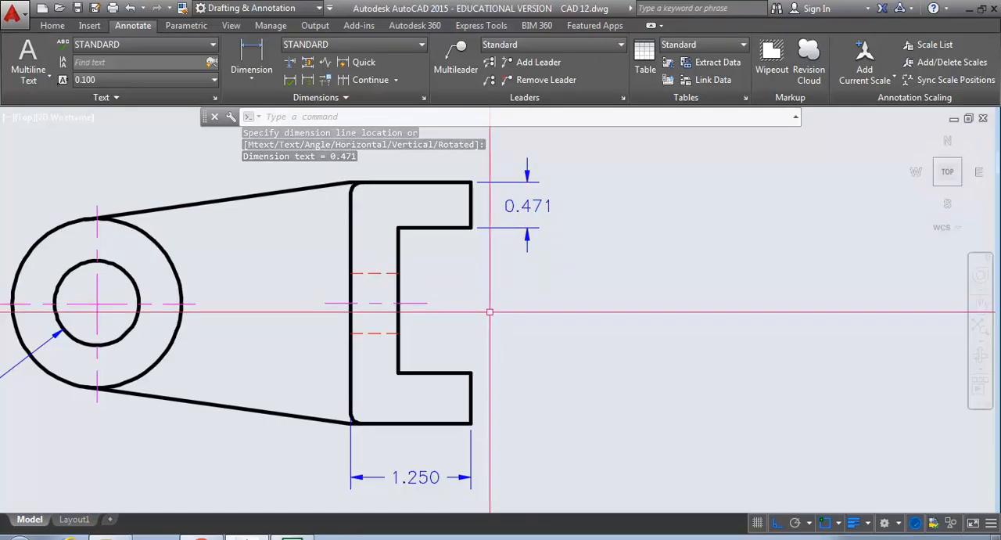
- Add a vertical linear dimension beside the top view for the slot opening between the two prongs
{"action": "left_click", "coordinate": [254, 82]}
{"action": "left_click", "coordinate": [263, 101]}
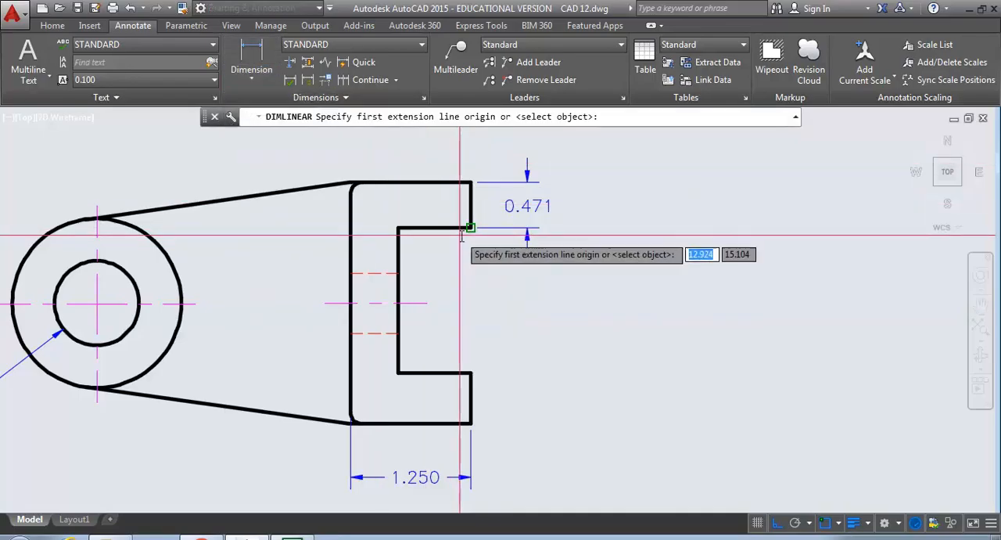
{"action": "left_click", "coordinate": [471, 228]}
{"action": "left_click", "coordinate": [471, 373]}
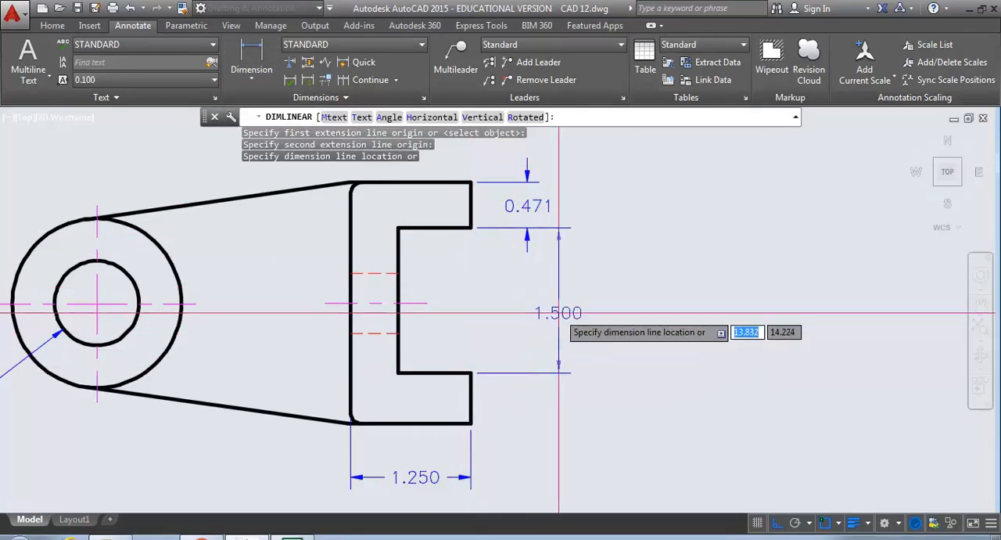
{"action": "left_click", "coordinate": [575, 352]}
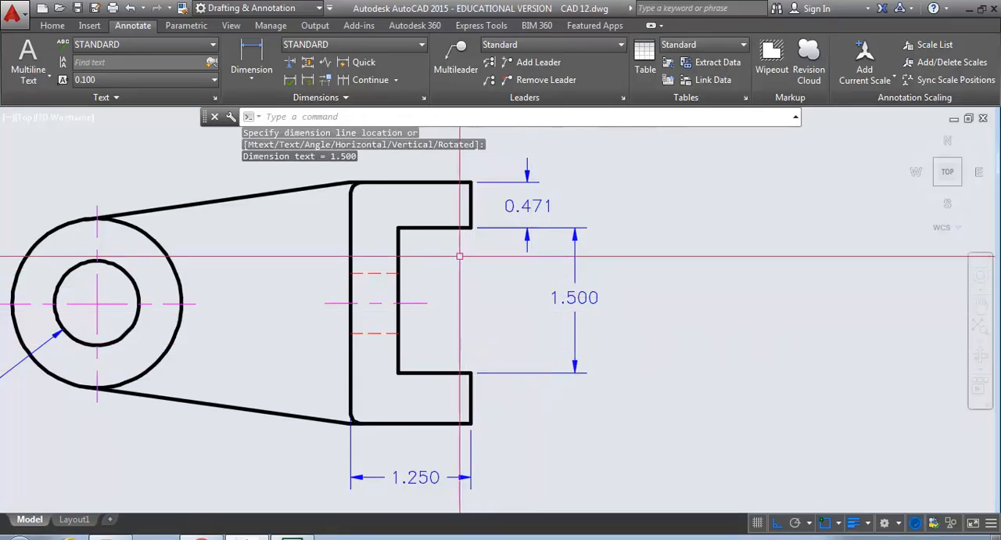
- Add a vertical linear dimension for the top view's overall height, placed outside the slot opening dimension
{"action": "key", "text": "Return"}
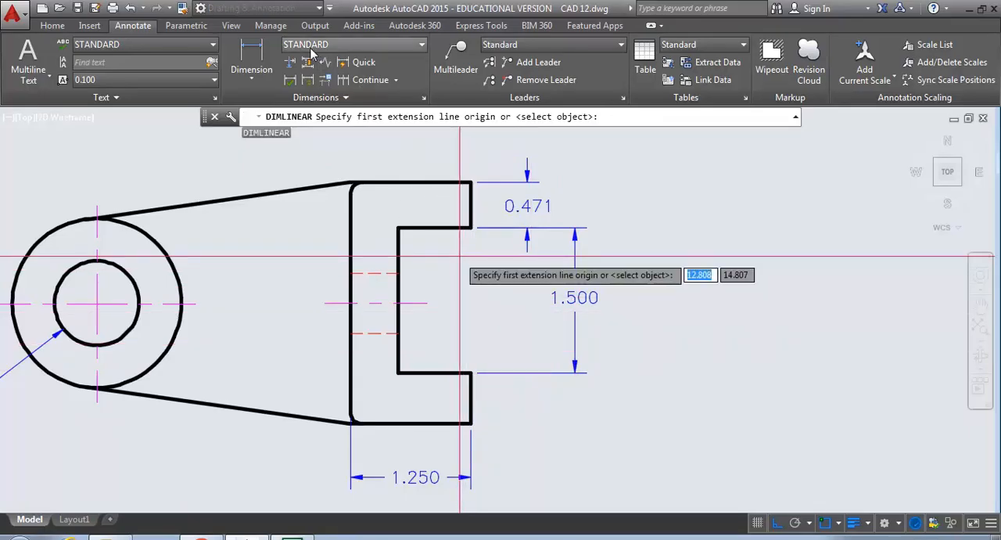
{"action": "left_click", "coordinate": [471, 183]}
{"action": "left_click", "coordinate": [471, 424]}
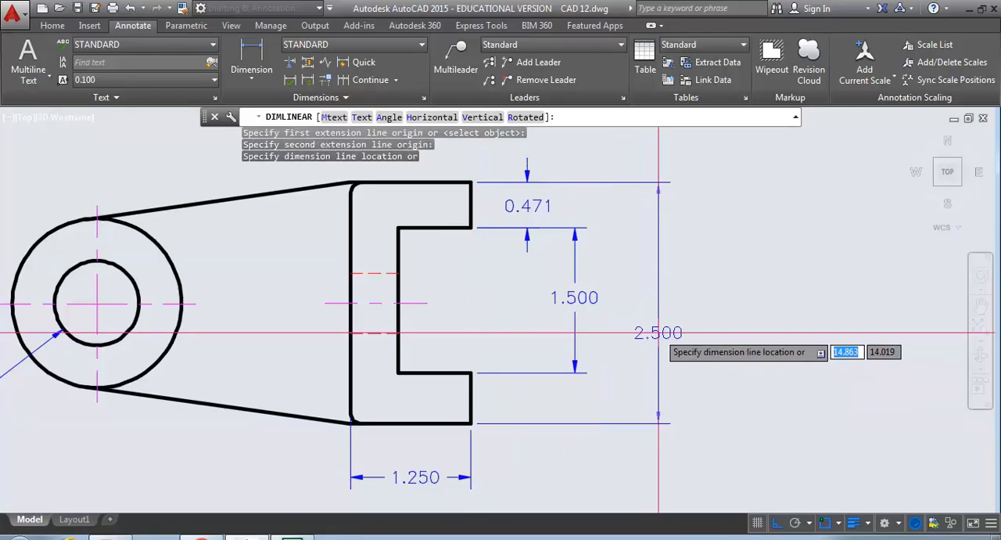
{"action": "left_click", "coordinate": [661, 332]}
- Move the top view's slot opening dimension slightly farther out from the prongs
{"action": "left_click", "coordinate": [575, 297]}
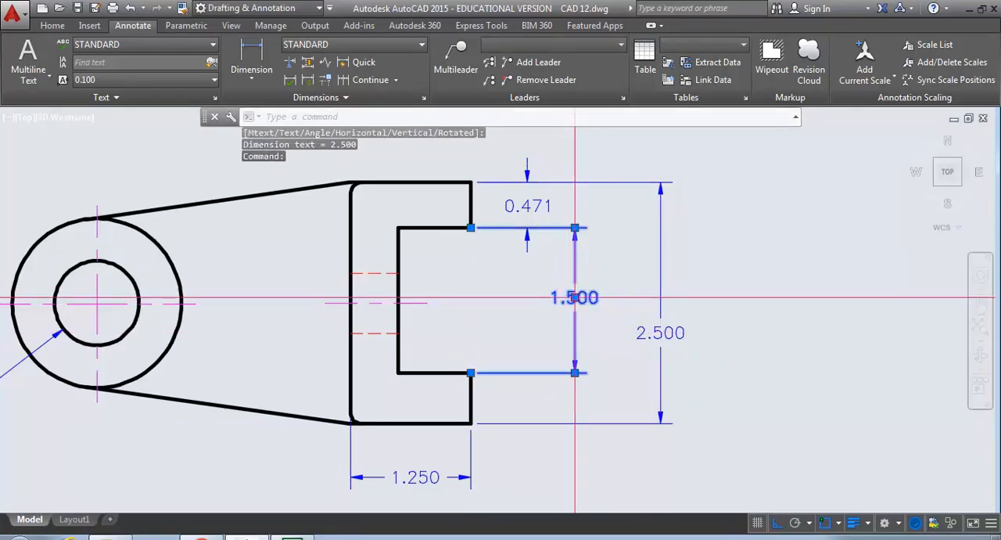
{"action": "left_click", "coordinate": [576, 297]}
{"action": "left_click", "coordinate": [586, 298]}
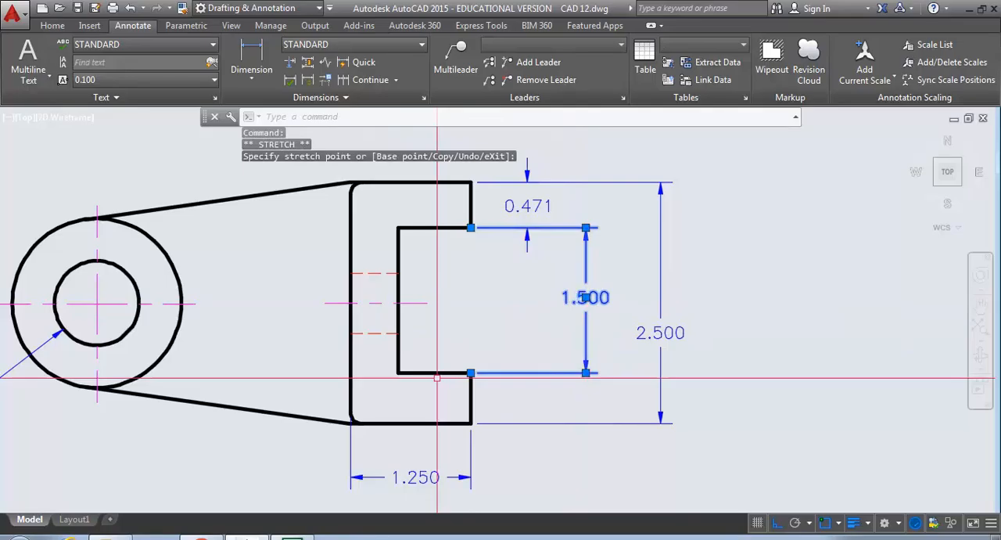
{"action": "key", "text": "Escape"}
{"action": "key", "text": "Escape"}
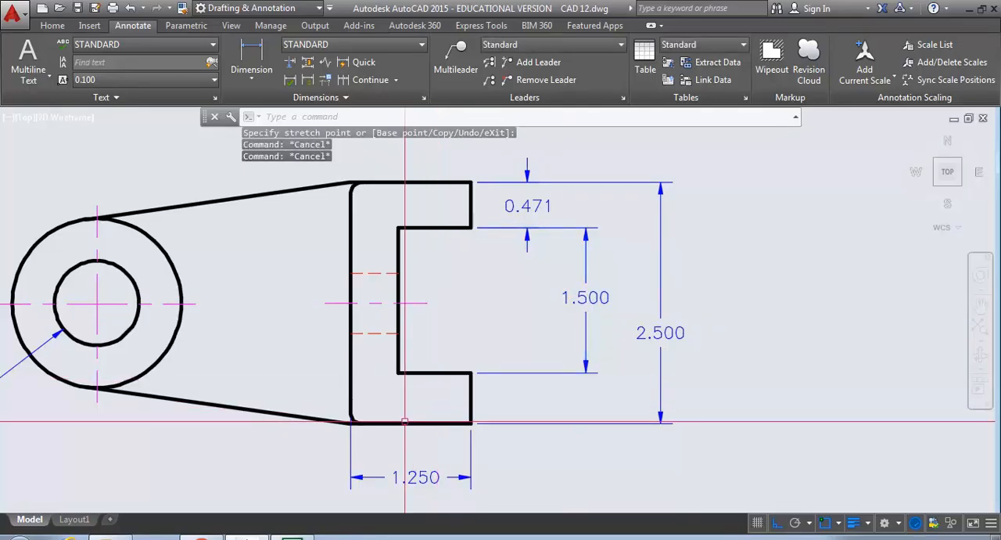
- Check the thickness of the top view's lower prong with a temporary vertical linear dimension
{"action": "left_click", "coordinate": [251, 79]}
{"action": "left_click", "coordinate": [263, 100]}
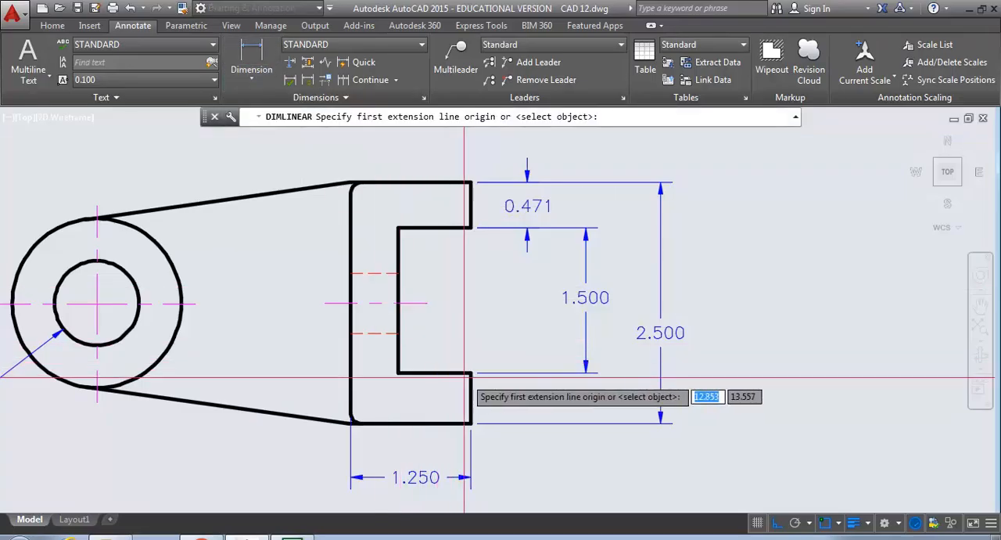
{"action": "left_click", "coordinate": [472, 373]}
{"action": "left_click", "coordinate": [471, 423]}
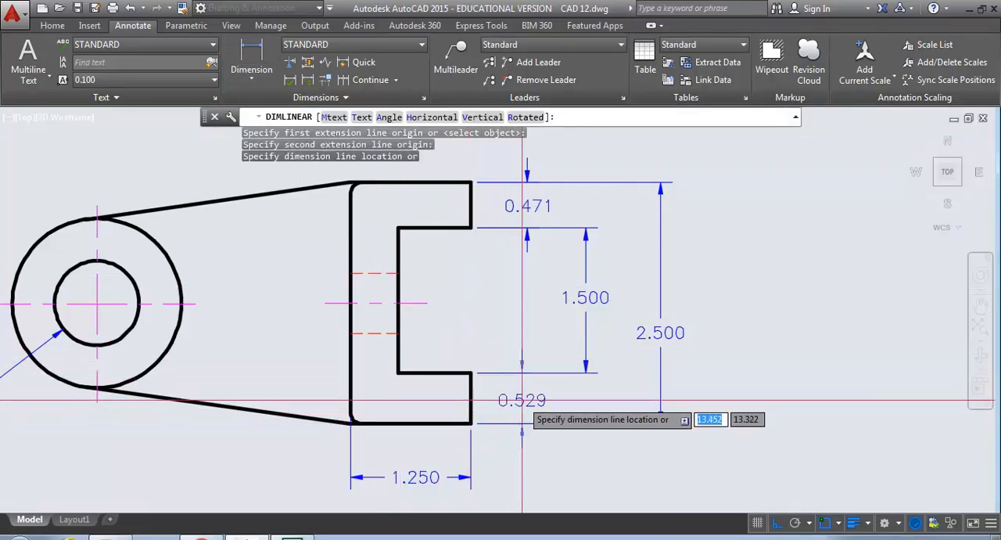
{"action": "key", "text": "Escape"}
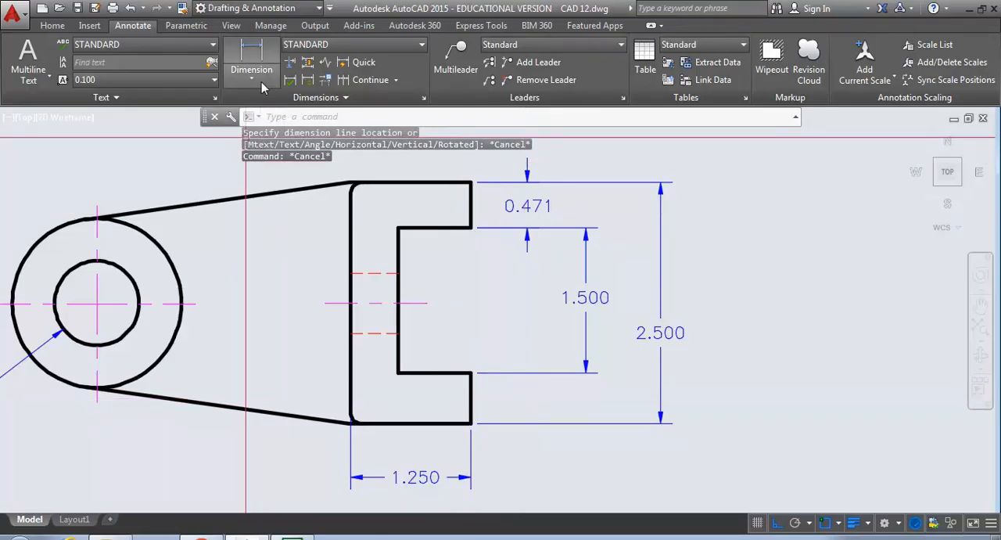
{"action": "left_click", "coordinate": [52, 27]}
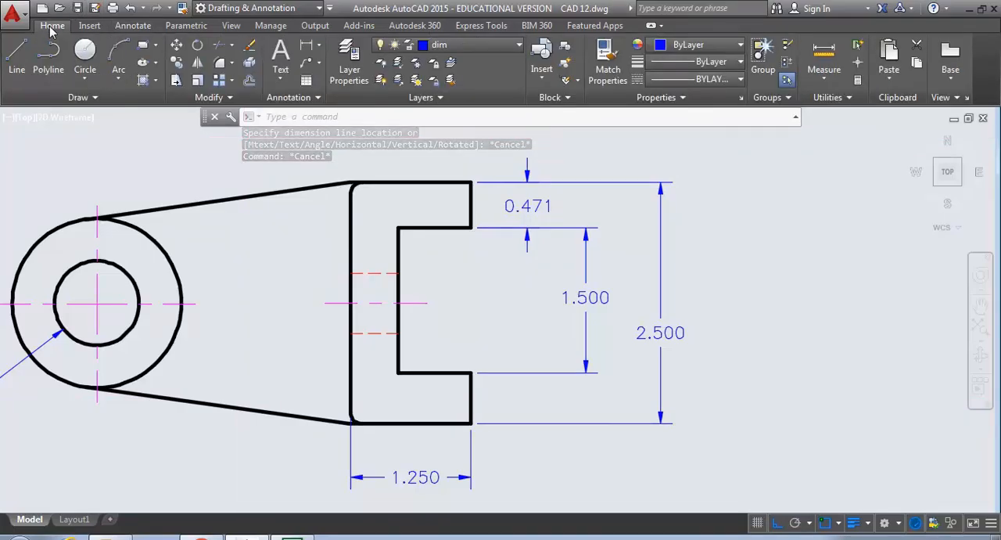
{"action": "left_click", "coordinate": [634, 251]}
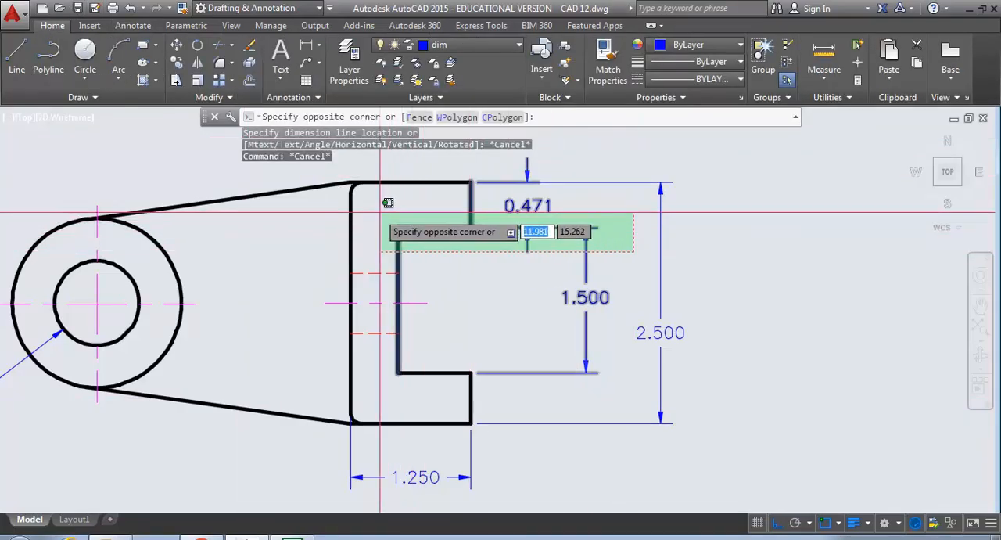
{"action": "key", "text": "Escape"}
{"action": "key", "text": "Return"}
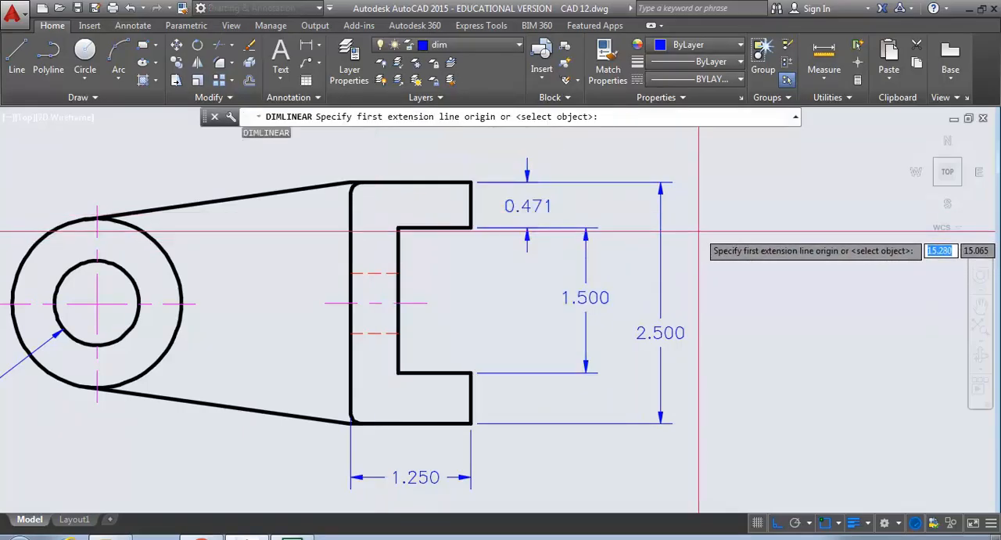
{"action": "key", "text": "Escape"}
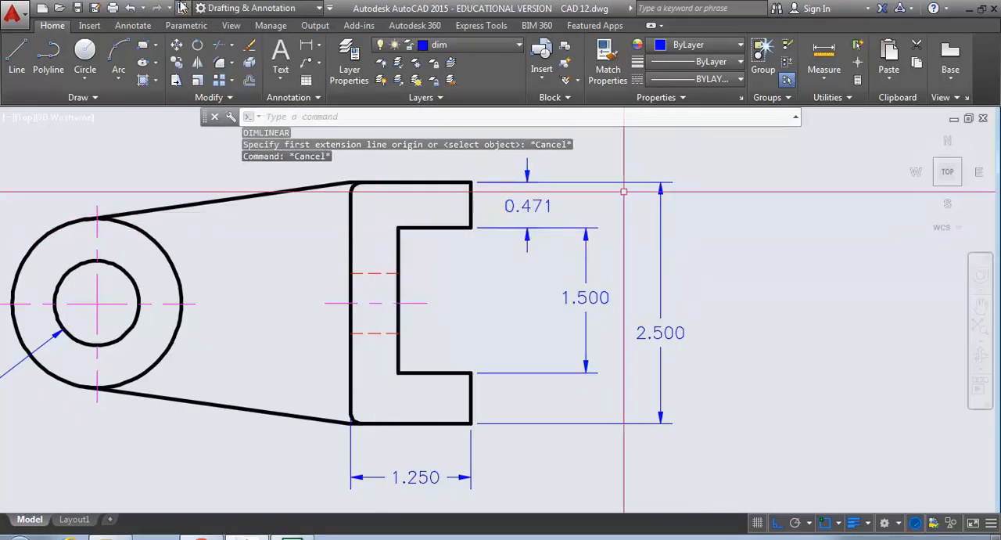
- Stretch the upper prong's inner edge in the top view downward by 0.029, together with its attached dimensions
{"action": "type", "text": "s"}
{"action": "key", "text": "Return"}
{"action": "type", "text": "c"}
{"action": "key", "text": "Return"}
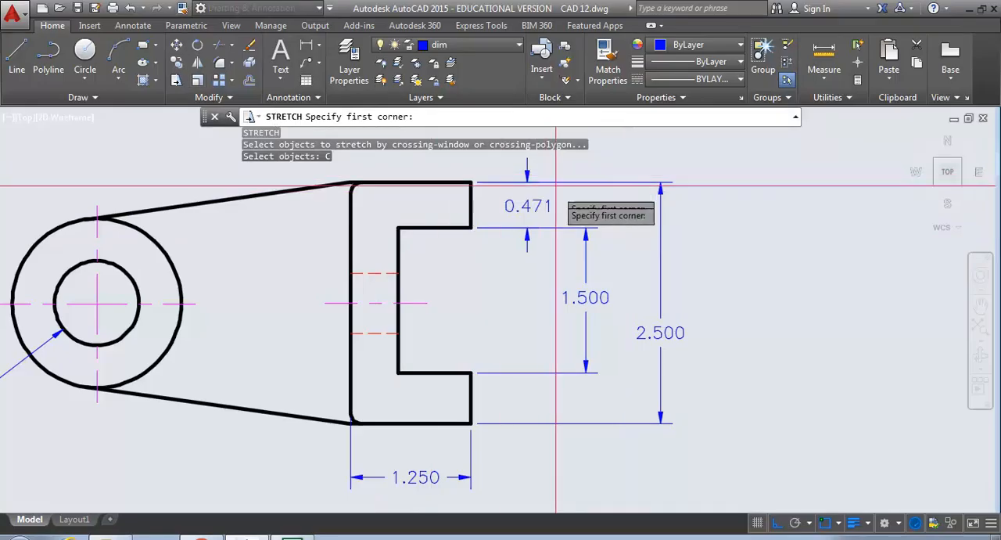
{"action": "left_click", "coordinate": [615, 243]}
{"action": "left_click", "coordinate": [381, 214]}
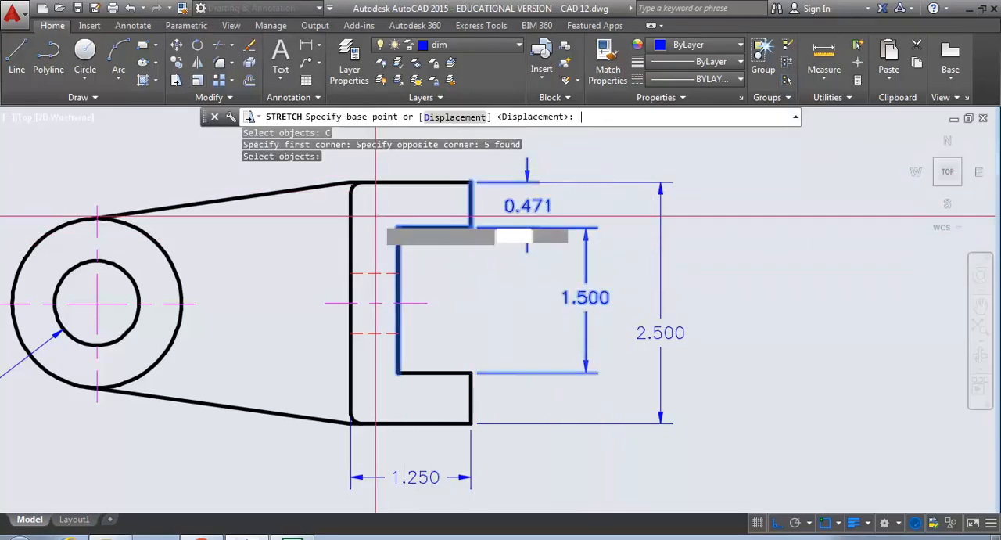
{"action": "left_click", "coordinate": [451, 260]}
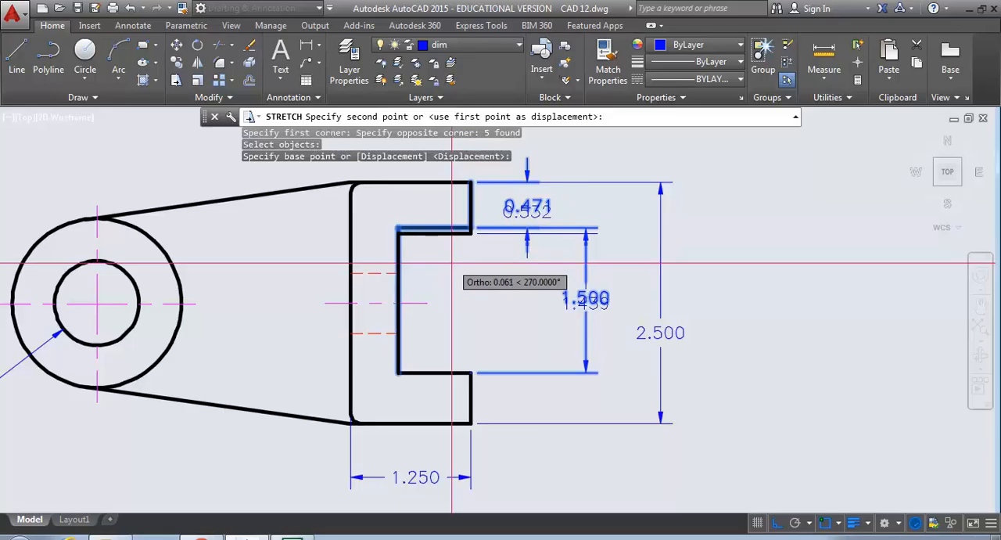
{"action": "type", "text": ".02"}
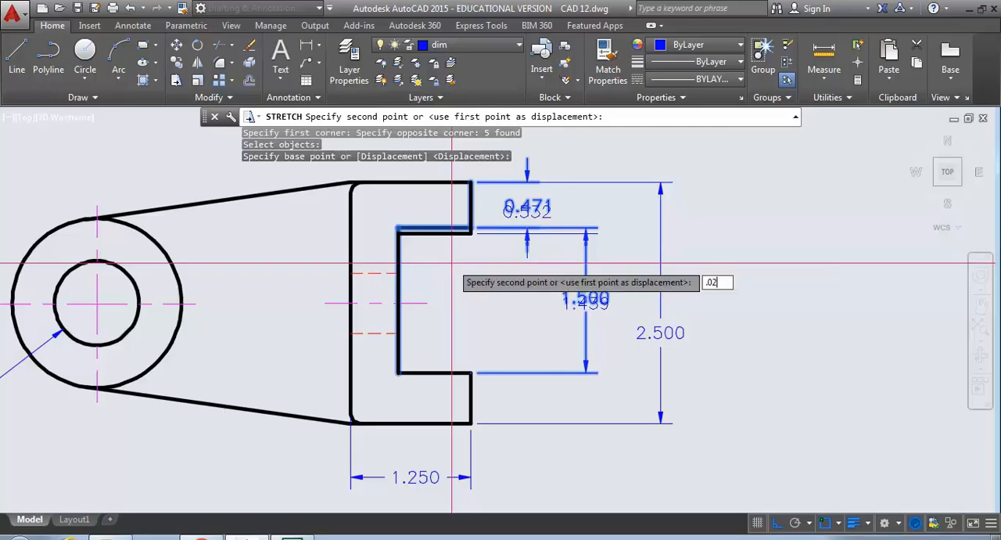
{"action": "type", "text": "9"}
{"action": "key", "text": "Return"}
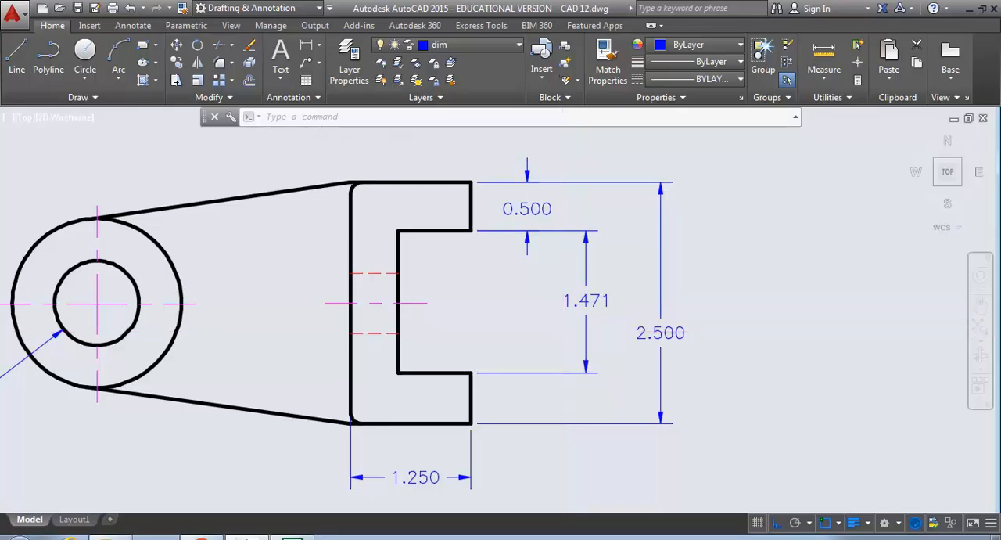
- Stretch the lower prong's inner edge downward by 0.029 to make the slot opening 1.500
{"action": "key", "text": "Return"}
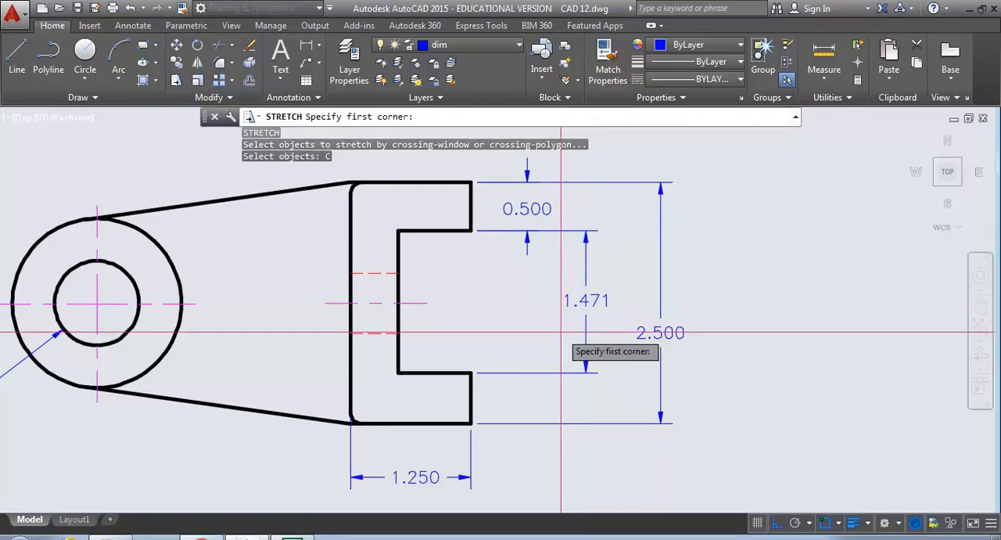
{"action": "left_click", "coordinate": [614, 386]}
{"action": "left_click", "coordinate": [385, 349]}
{"action": "key", "text": "Return"}
{"action": "left_click", "coordinate": [508, 331]}
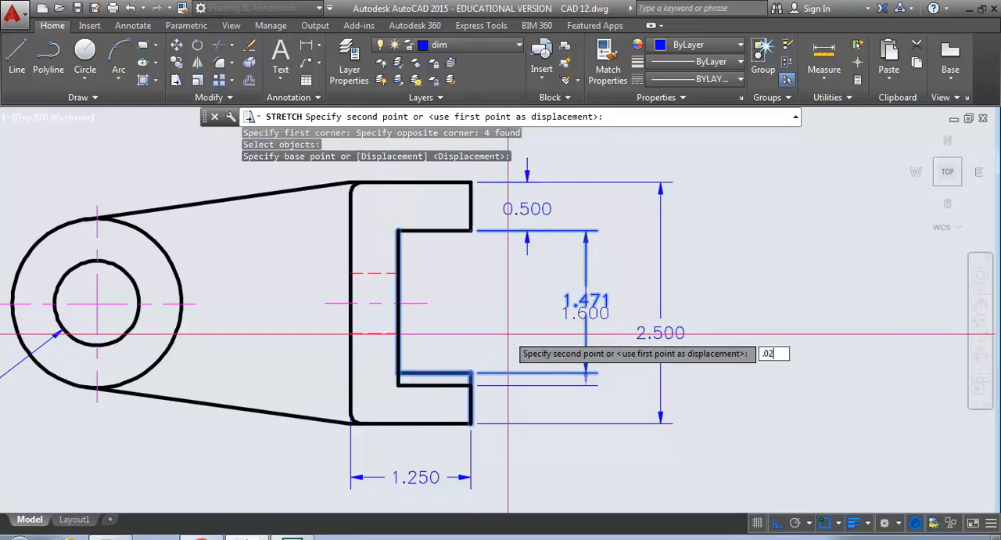
{"action": "key", "text": "Return"}
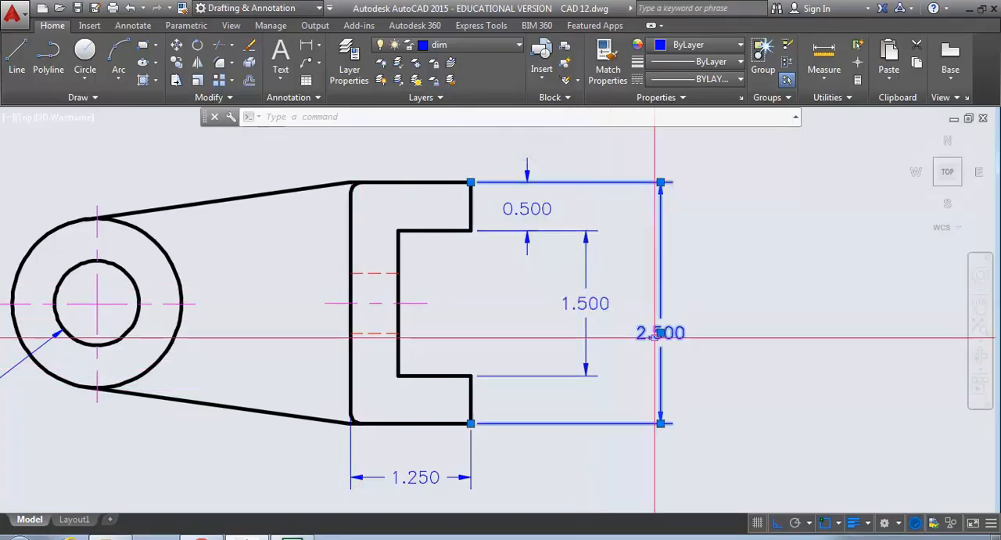
- Stagger the top view's dimension texts by lowering the overall height text and raising the slot opening text
{"action": "left_click", "coordinate": [661, 334]}
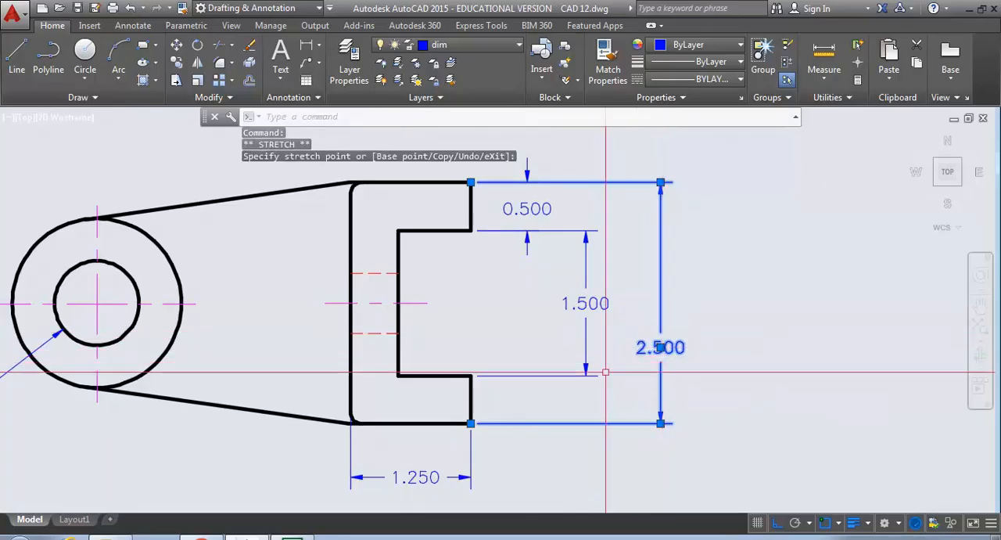
{"action": "left_click", "coordinate": [584, 301]}
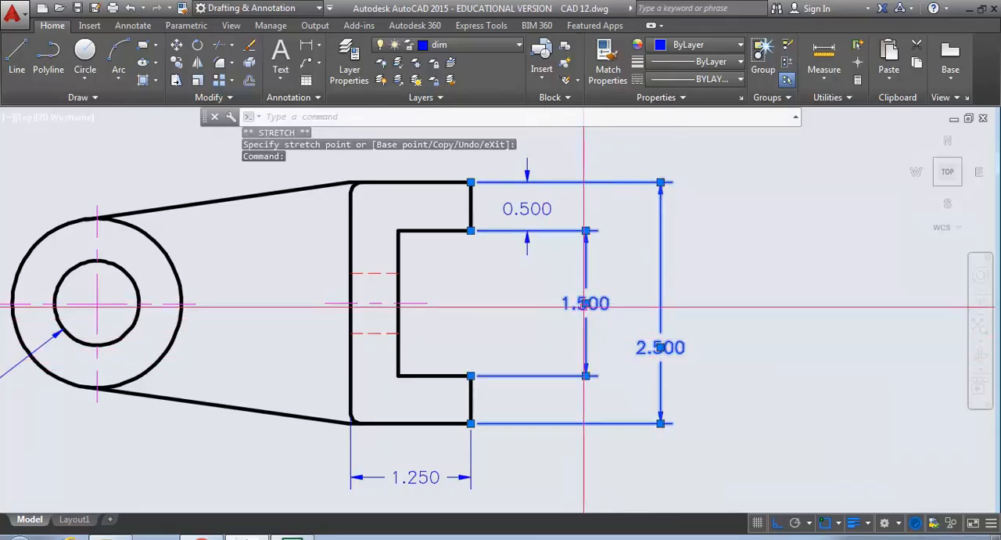
{"action": "left_click", "coordinate": [586, 303]}
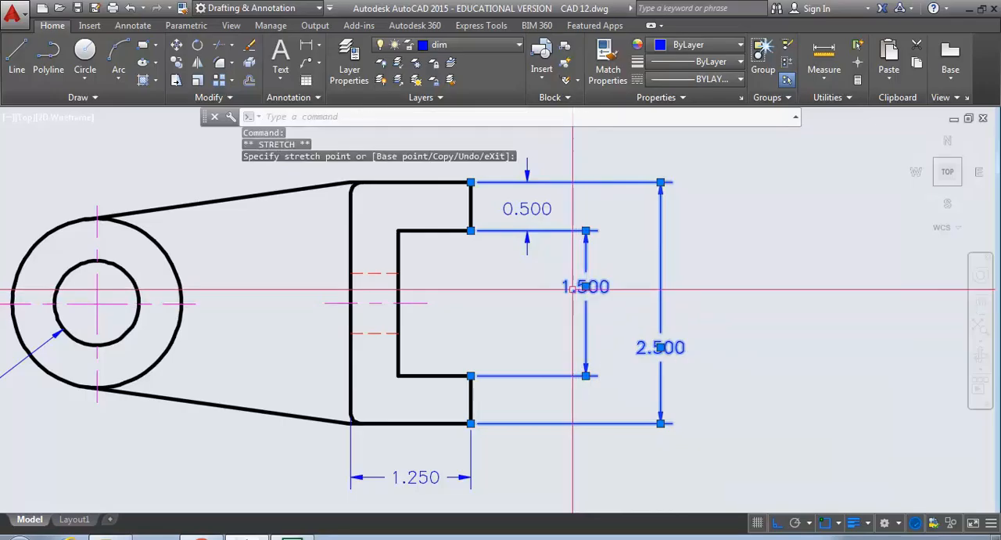
{"action": "scroll", "coordinate": [458, 304], "scroll_direction": "down", "scroll_amount": 3}
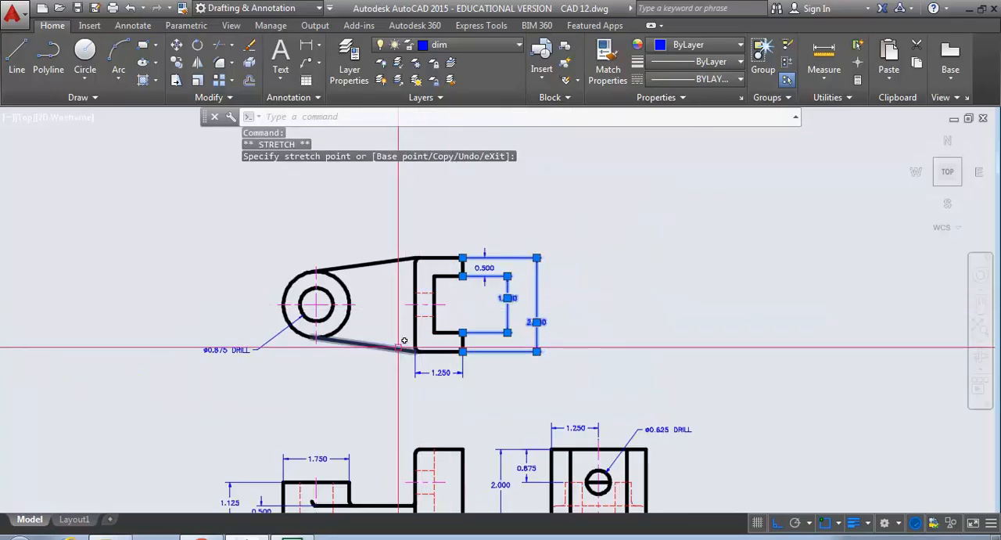
{"action": "key", "text": "Escape"}
{"action": "key", "text": "Escape"}
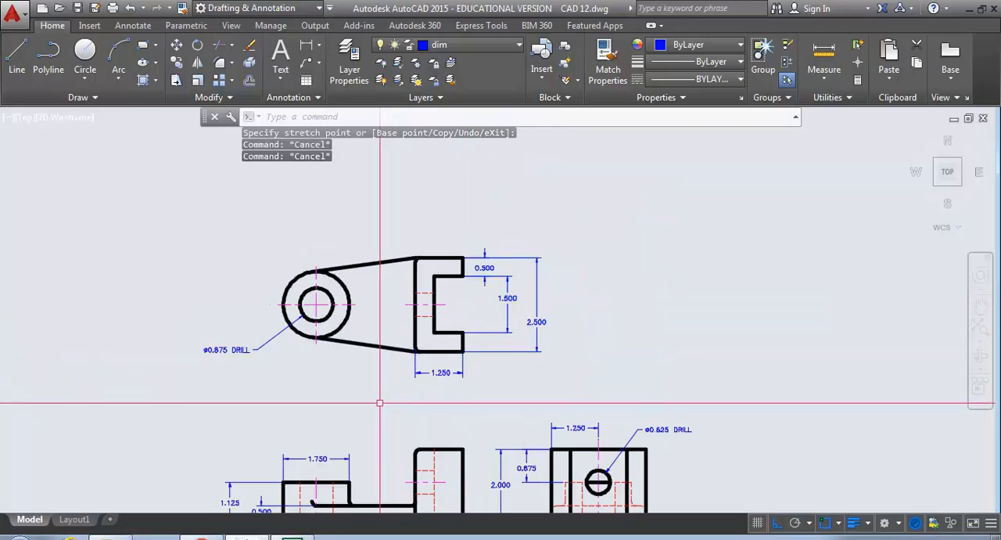
- Add a horizontal linear dimension from the top view's boss center to the slotted end, placed below the 1.250 dimension
{"action": "middle_click_drag", "start_coordinate": [380, 403], "coordinate": [397, 329]}
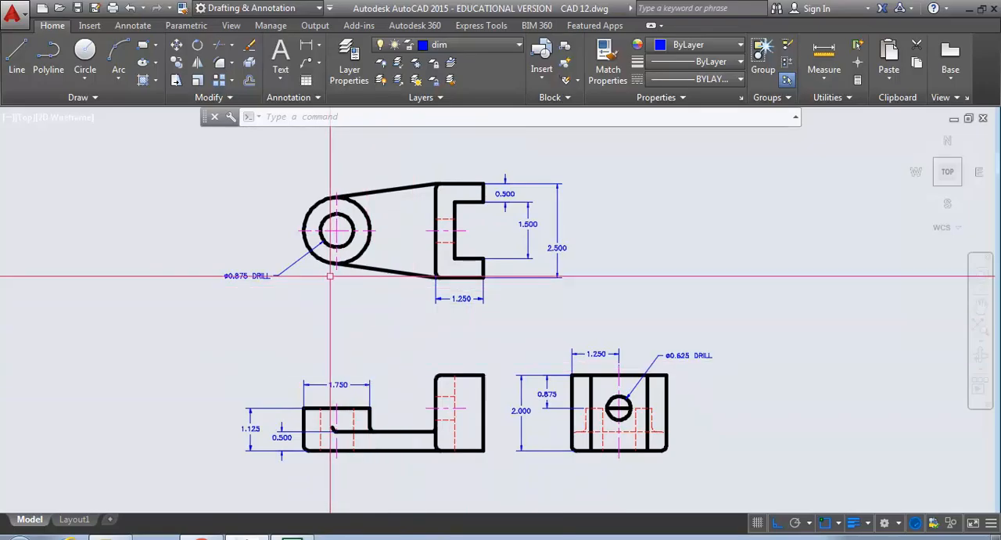
{"action": "left_click", "coordinate": [131, 27]}
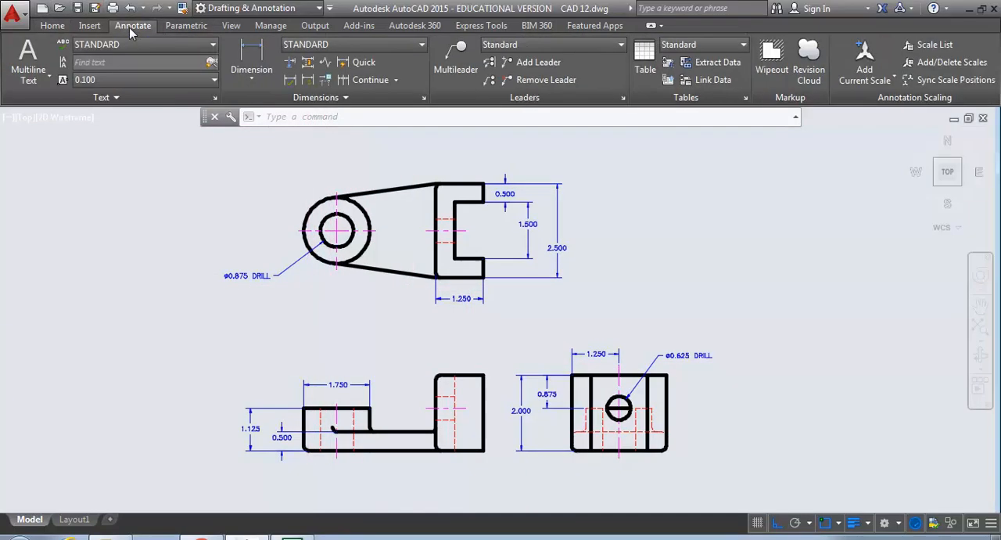
{"action": "left_click", "coordinate": [258, 77]}
{"action": "left_click", "coordinate": [270, 105]}
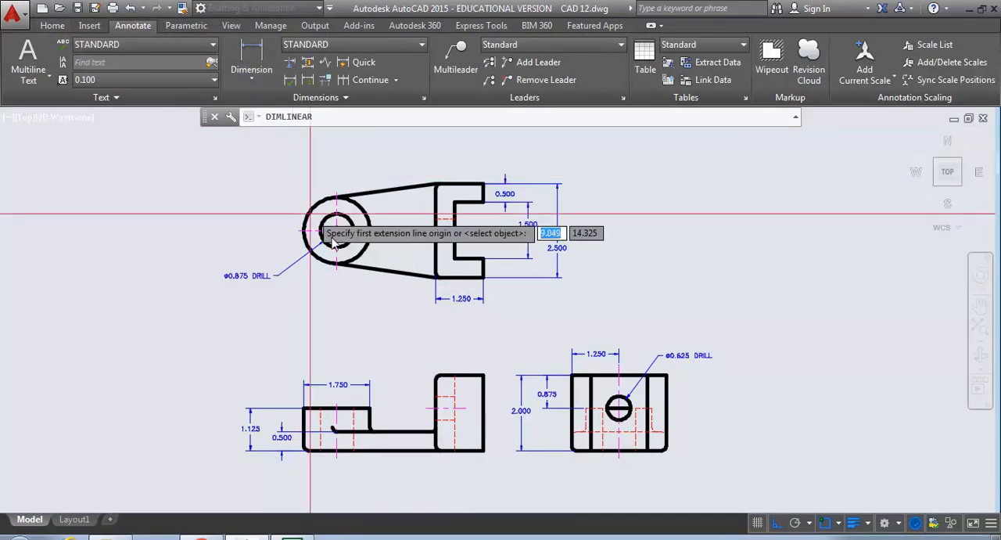
{"action": "left_click", "coordinate": [337, 273]}
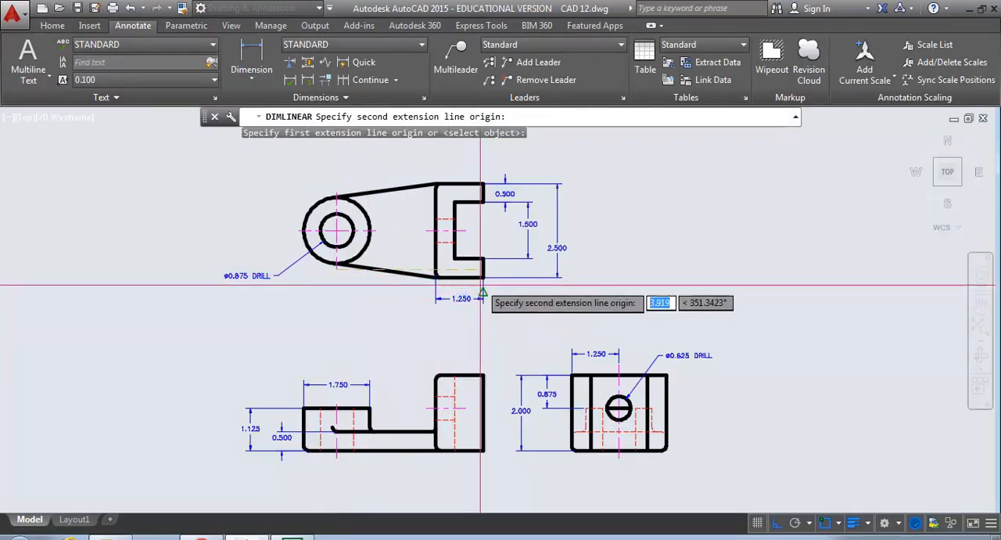
{"action": "left_click", "coordinate": [484, 278]}
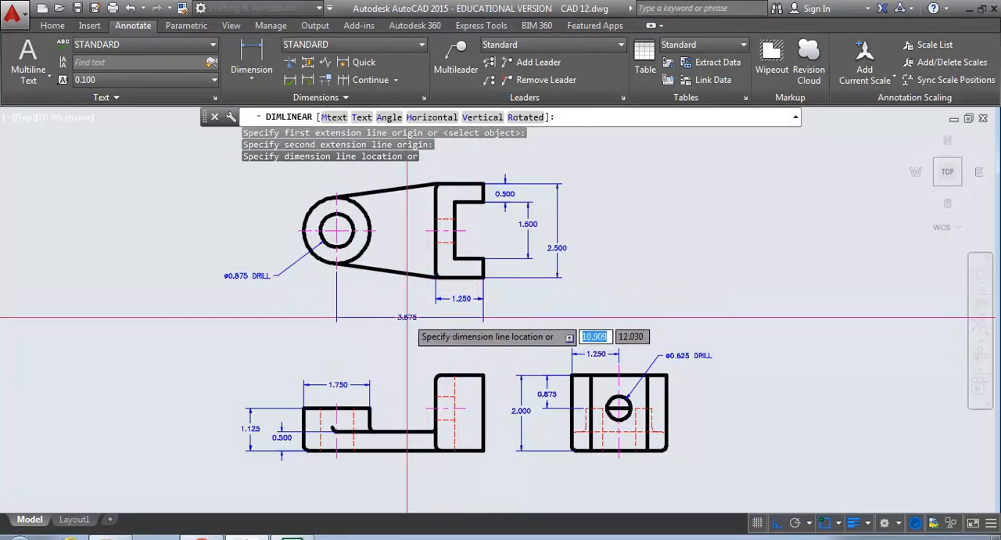
{"action": "left_click", "coordinate": [420, 315]}
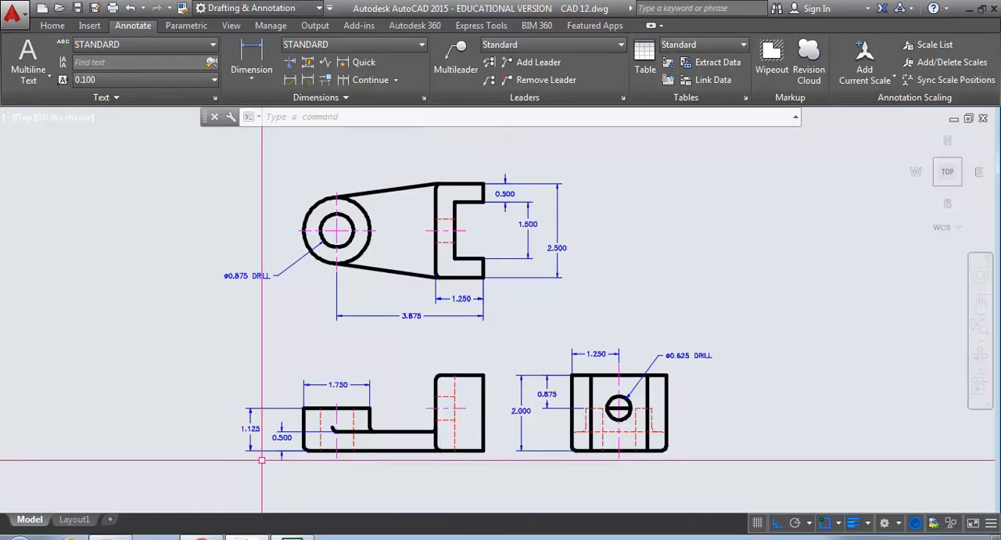
- Move the top view's slot opening dimension inward so its dimension line aligns with the upper prong's thickness dimension
{"action": "middle_click_drag", "start_coordinate": [520, 223], "coordinate": [516, 232]}
{"action": "scroll", "coordinate": [527, 236], "scroll_direction": "up", "scroll_amount": 4}
{"action": "left_click", "coordinate": [519, 242]}
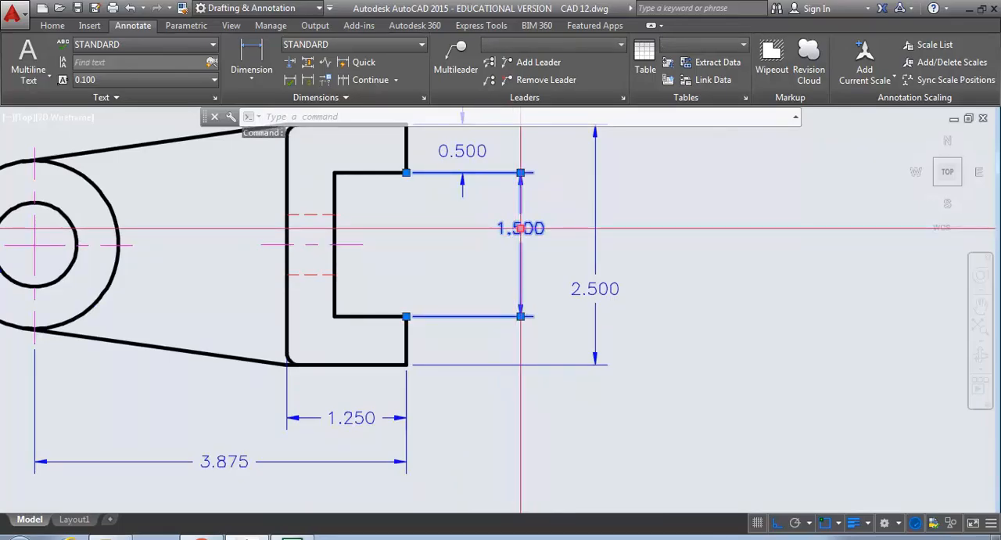
{"action": "left_click", "coordinate": [520, 172]}
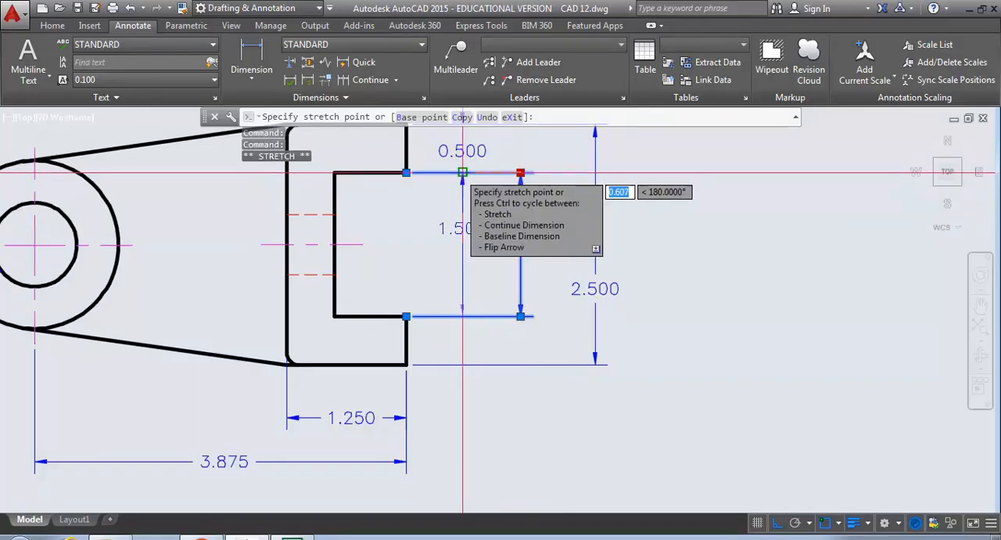
{"action": "left_click", "coordinate": [463, 173]}
{"action": "key", "text": "Escape"}
{"action": "key", "text": "Escape"}
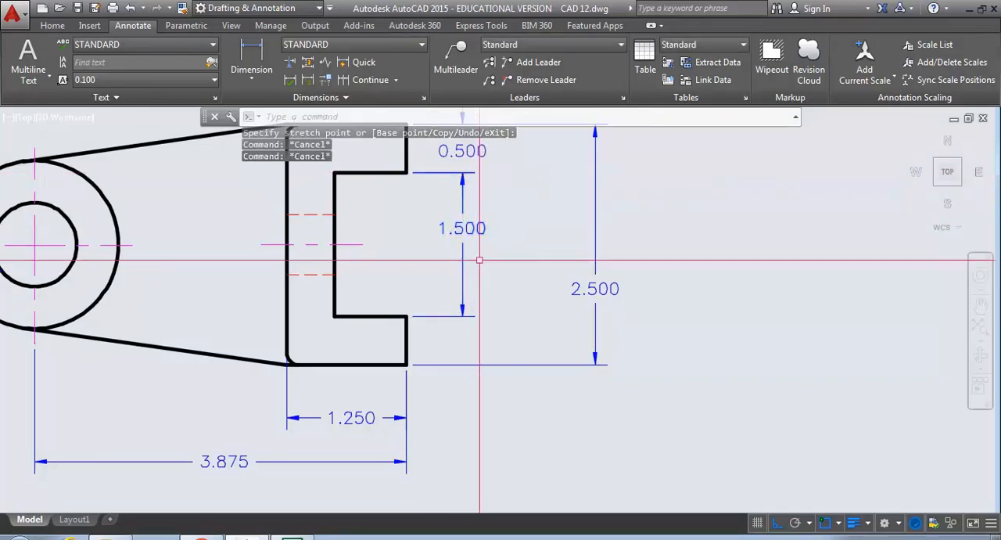
{"action": "middle_click_drag", "start_coordinate": [459, 186], "coordinate": [453, 284]}
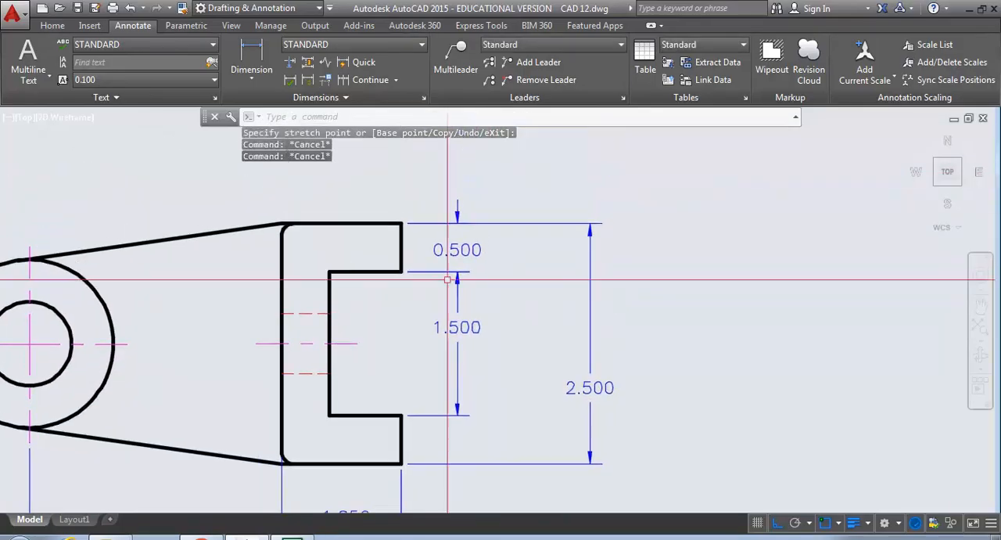
- Add a vertical linear dimension from the top view's upper edge to the hole centerline, placed between the slot opening and overall height dimensions
{"action": "left_click", "coordinate": [252, 82]}
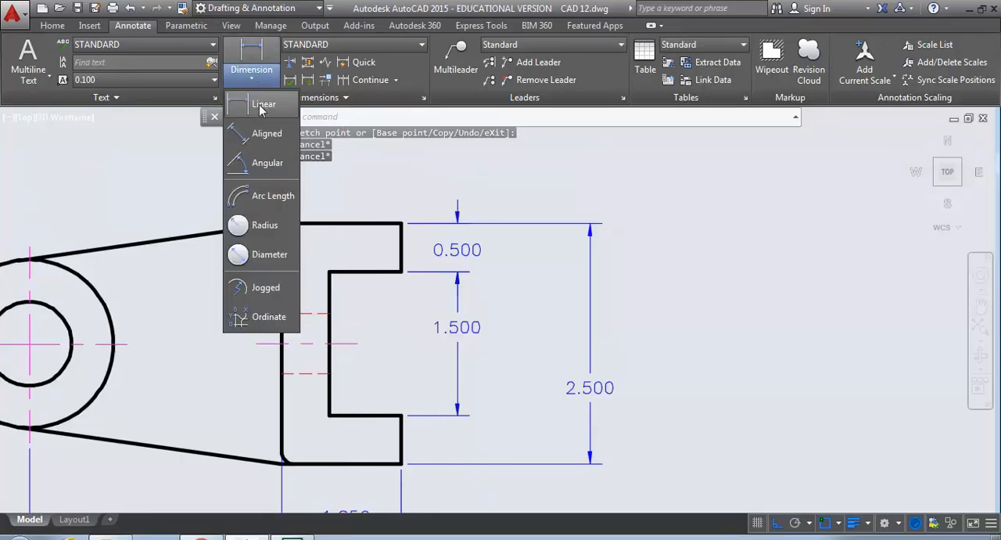
{"action": "left_click", "coordinate": [261, 103]}
{"action": "left_click", "coordinate": [401, 224]}
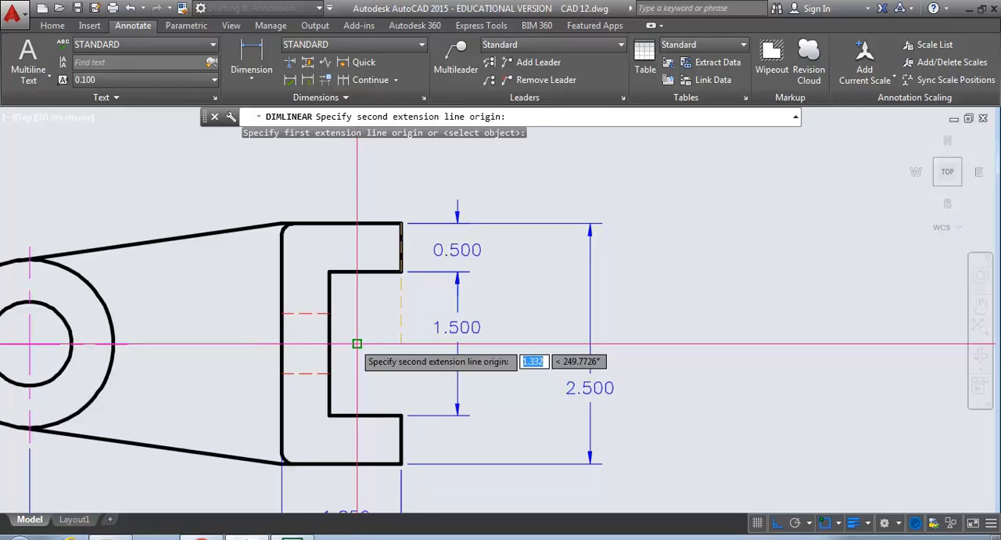
{"action": "left_click", "coordinate": [357, 344]}
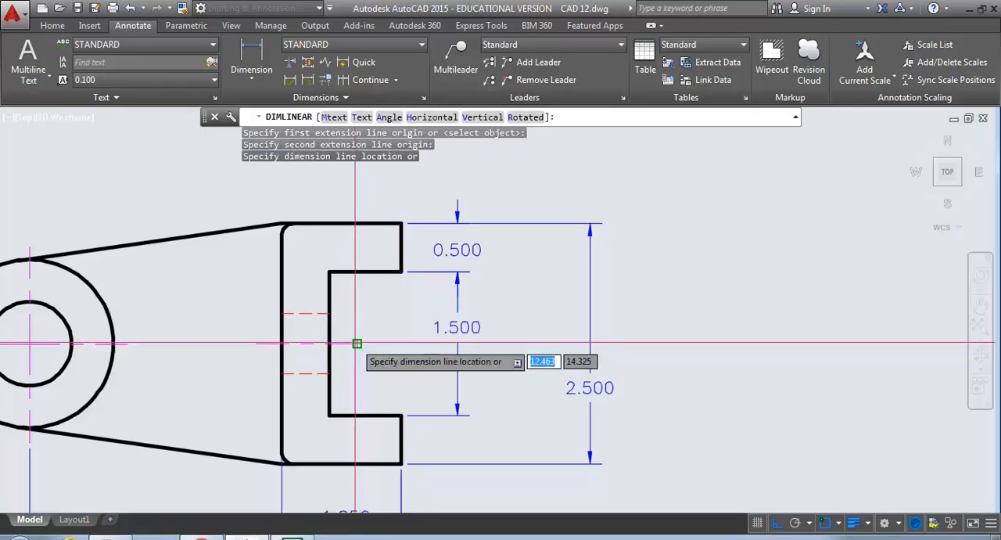
{"action": "left_click", "coordinate": [529, 284]}
- Move the top view's 3.875 and 1.250 horizontal dimensions downward to make room beneath the lower prong
{"action": "middle_click_drag", "start_coordinate": [373, 427], "coordinate": [374, 292]}
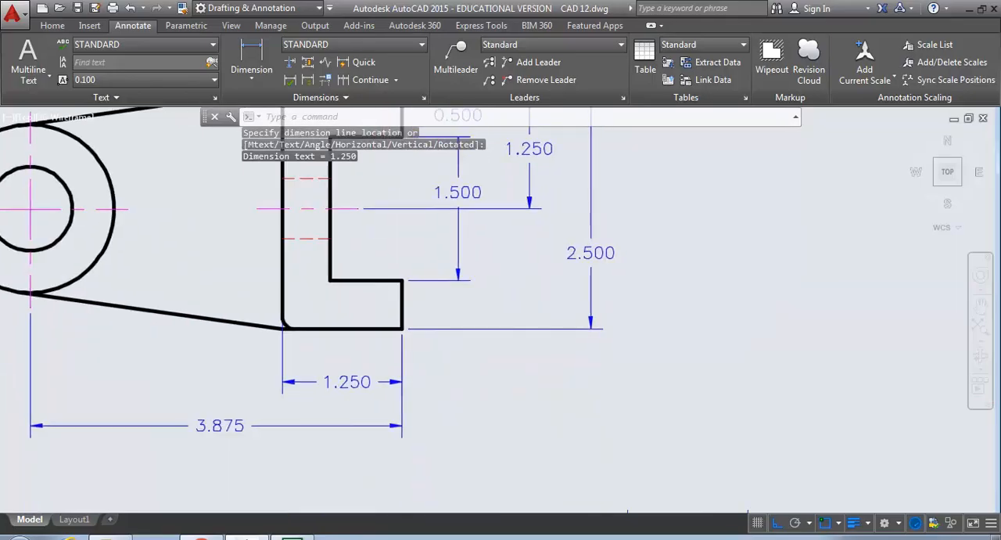
{"action": "left_click", "coordinate": [208, 429]}
{"action": "left_click", "coordinate": [220, 426]}
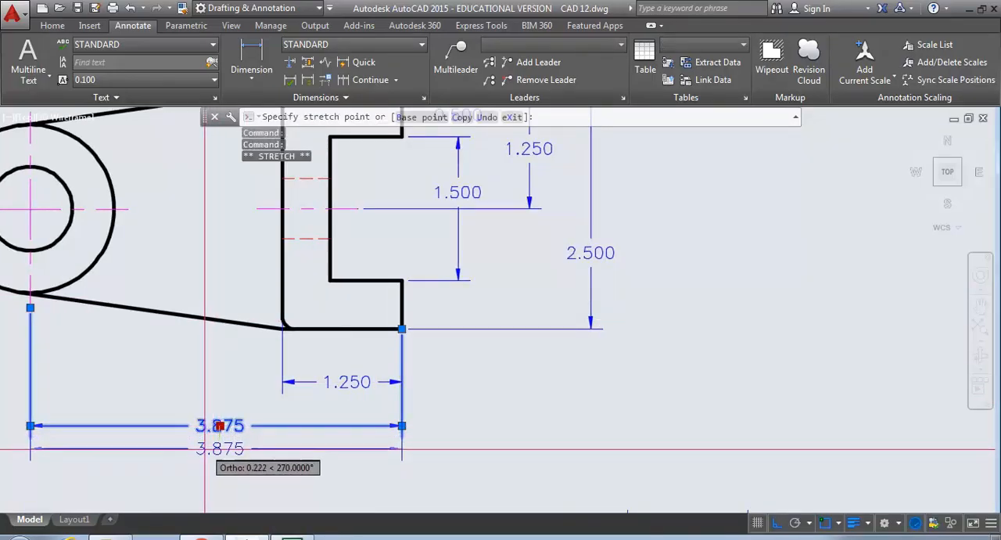
{"action": "left_click", "coordinate": [345, 388]}
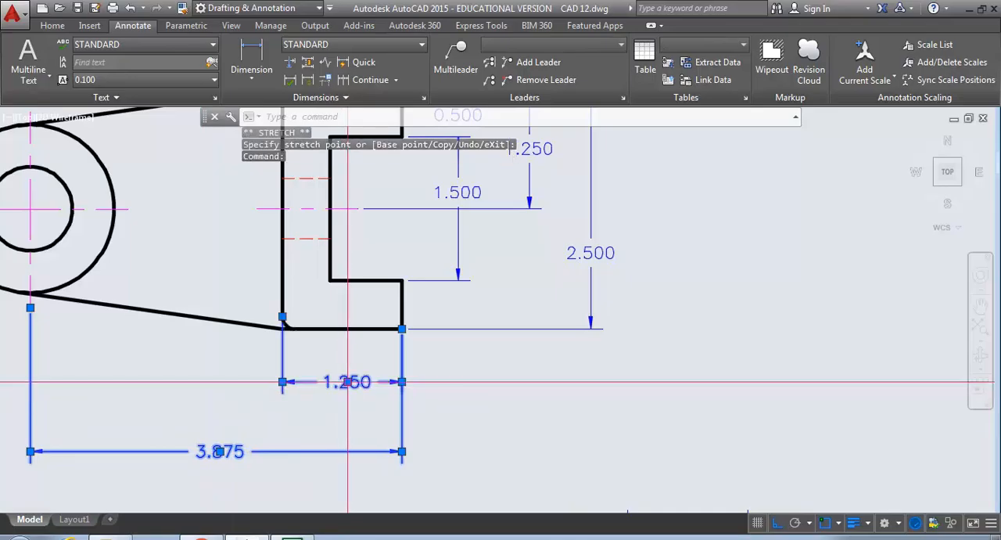
{"action": "left_click", "coordinate": [347, 383]}
{"action": "left_click", "coordinate": [347, 405]}
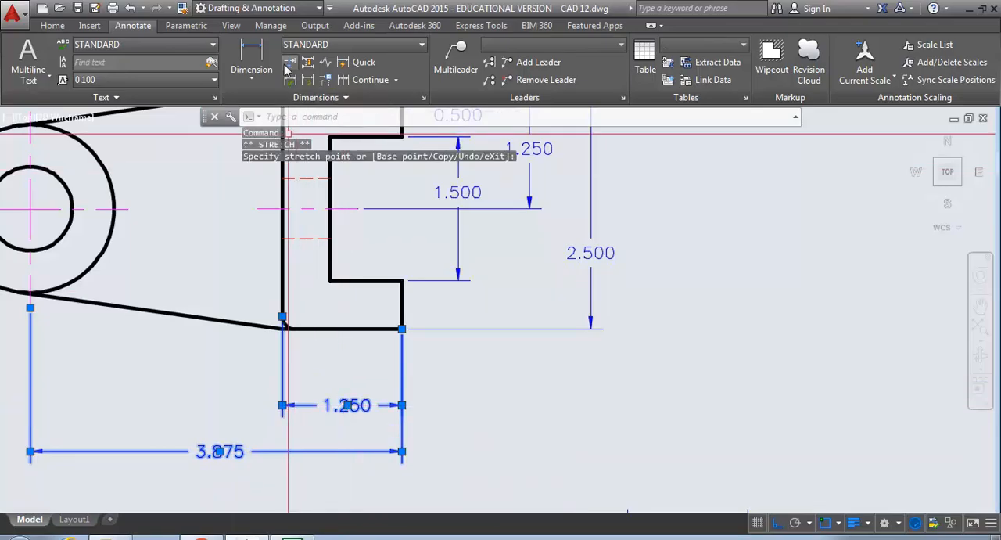
- Add a horizontal linear dimension for the top view's slot depth, placed between the lower prong and the 1.250 dimension
{"action": "left_click", "coordinate": [253, 51]}
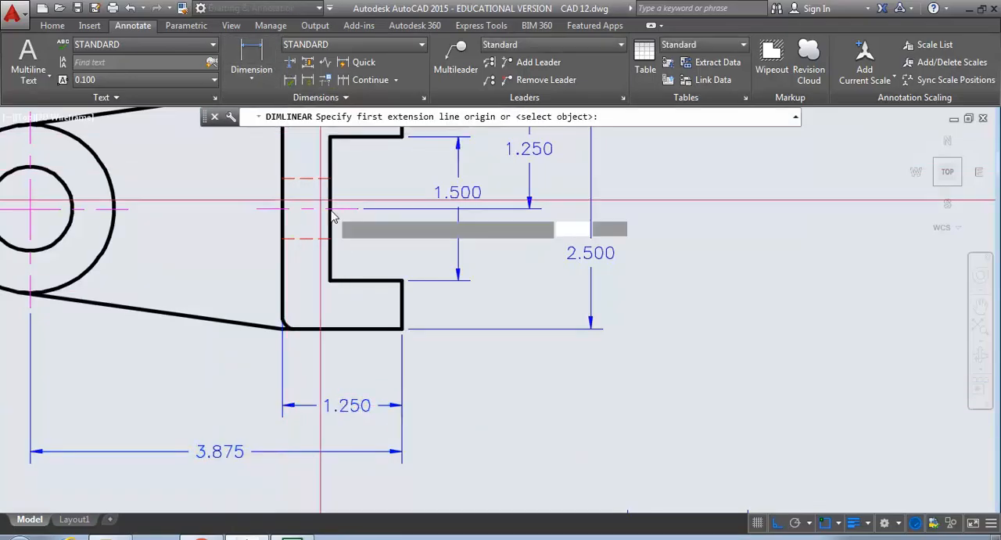
{"action": "left_click", "coordinate": [402, 329]}
{"action": "left_click", "coordinate": [329, 280]}
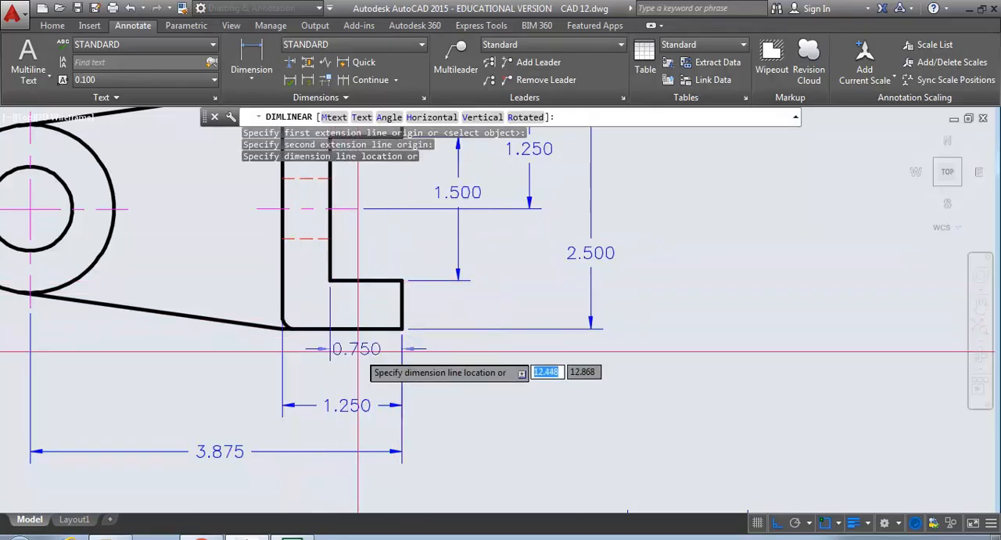
{"action": "left_click", "coordinate": [365, 358]}
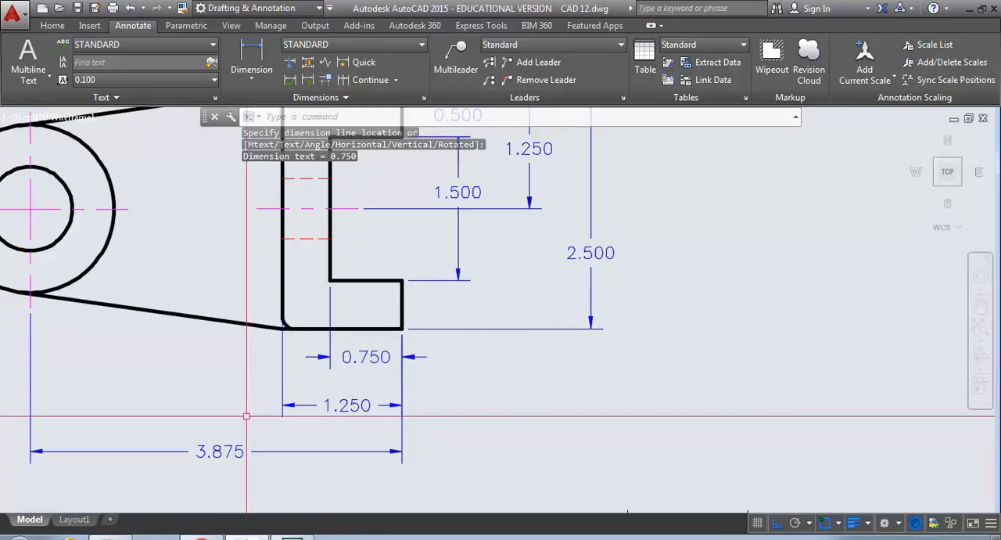
- Set the precision of all dimensions and DRILL notes in the three views, except the slot opening dimension, to 0.00
{"action": "scroll", "coordinate": [246, 417], "scroll_direction": "down", "scroll_amount": 2}
{"action": "middle_click_drag", "start_coordinate": [255, 416], "coordinate": [402, 413]}
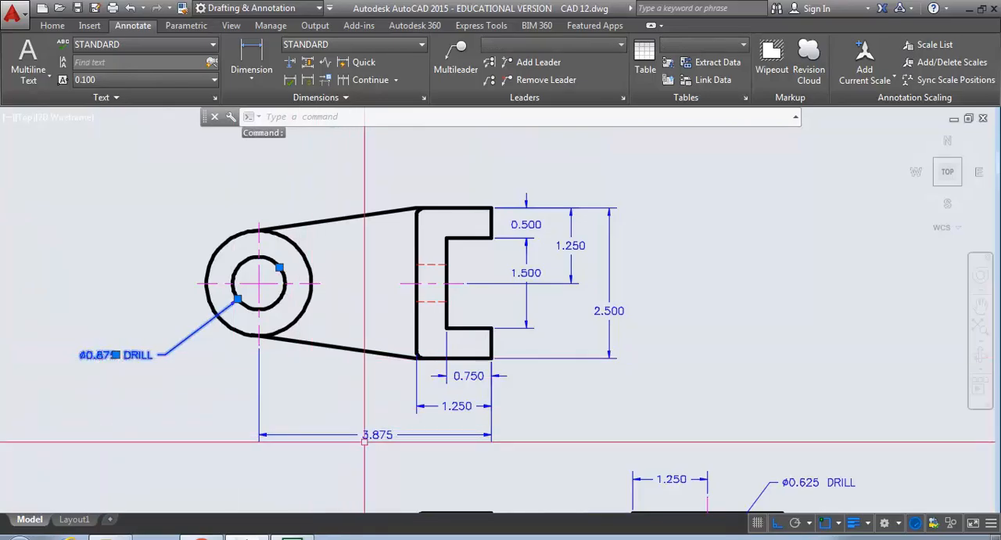
{"action": "left_click", "coordinate": [293, 434]}
{"action": "left_click", "coordinate": [461, 406]}
{"action": "left_click", "coordinate": [461, 378]}
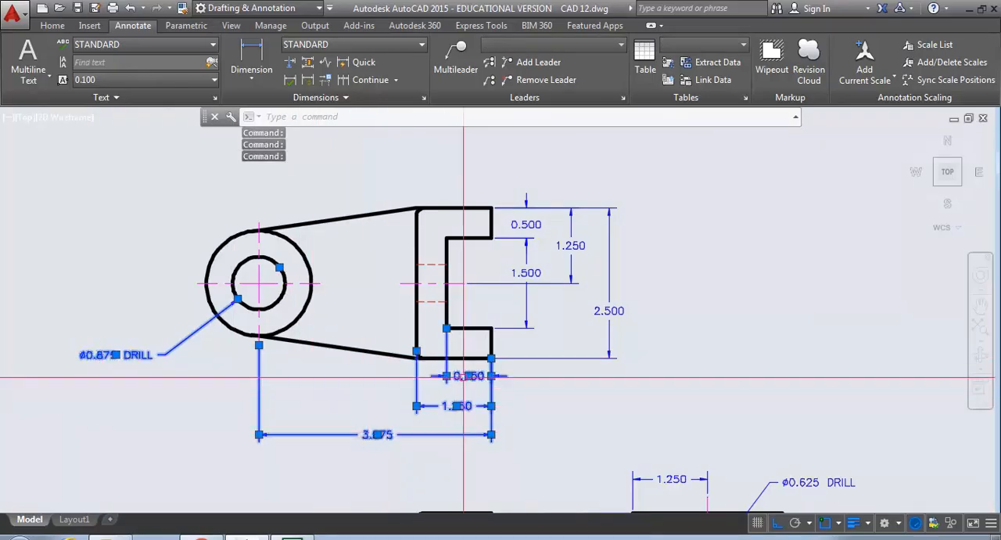
{"action": "left_click", "coordinate": [610, 311]}
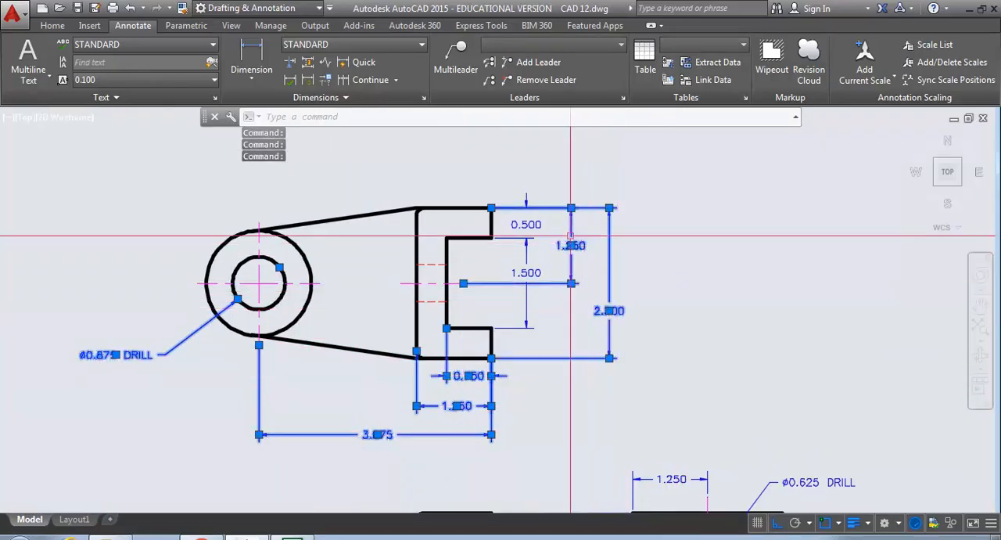
{"action": "mouse_move", "coordinate": [557, 270]}
{"action": "middle_mouse_down"}
{"action": "mouse_move", "coordinate": [529, 168]}
{"action": "mouse_move", "coordinate": [493, 97]}
{"action": "middle_mouse_up"}
{"action": "left_click", "coordinate": [618, 326]}
{"action": "left_click", "coordinate": [751, 325]}
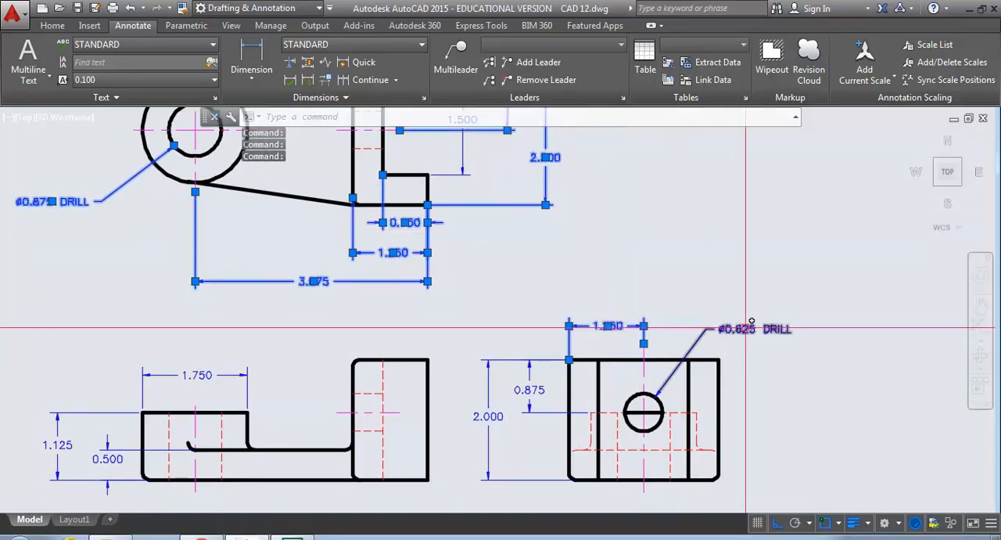
{"action": "left_click", "coordinate": [518, 412]}
{"action": "left_click", "coordinate": [493, 415]}
{"action": "left_click", "coordinate": [198, 375]}
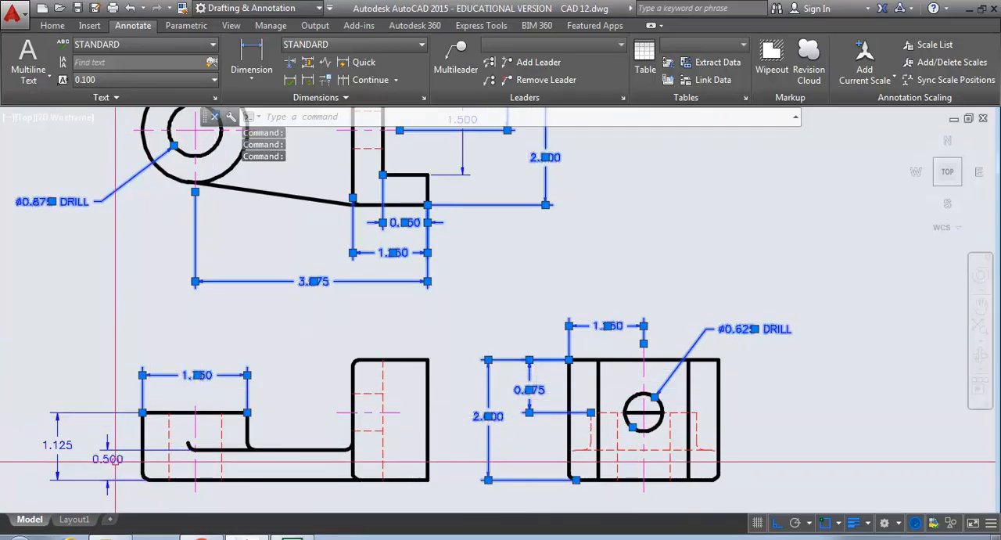
{"action": "left_click", "coordinate": [114, 459]}
{"action": "left_click", "coordinate": [57, 445]}
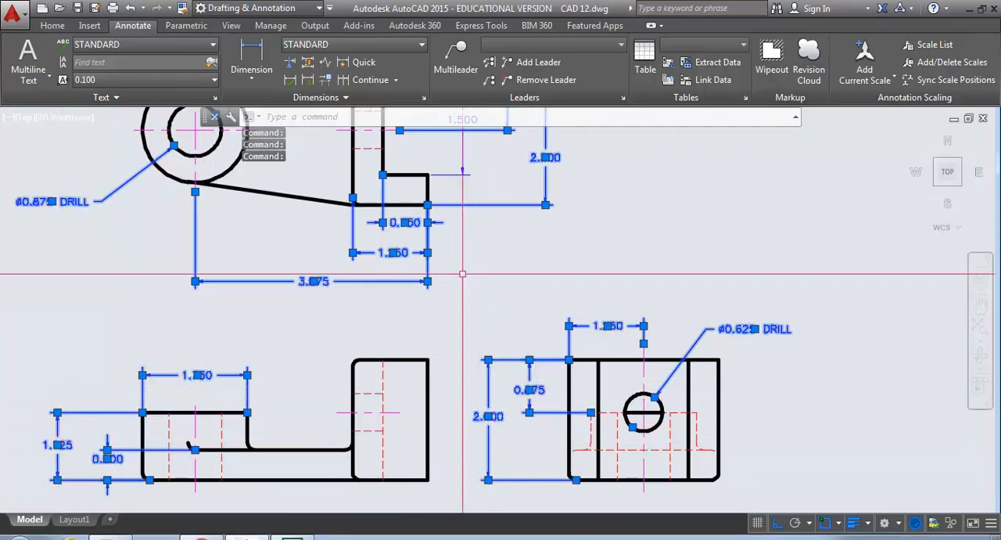
{"action": "right_click", "coordinate": [399, 261]}
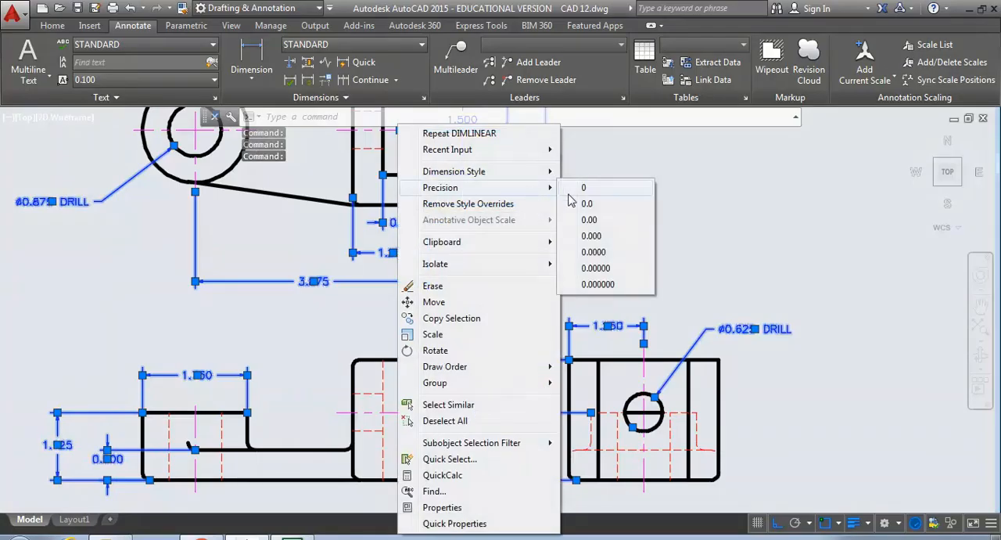
{"action": "left_click", "coordinate": [590, 222]}
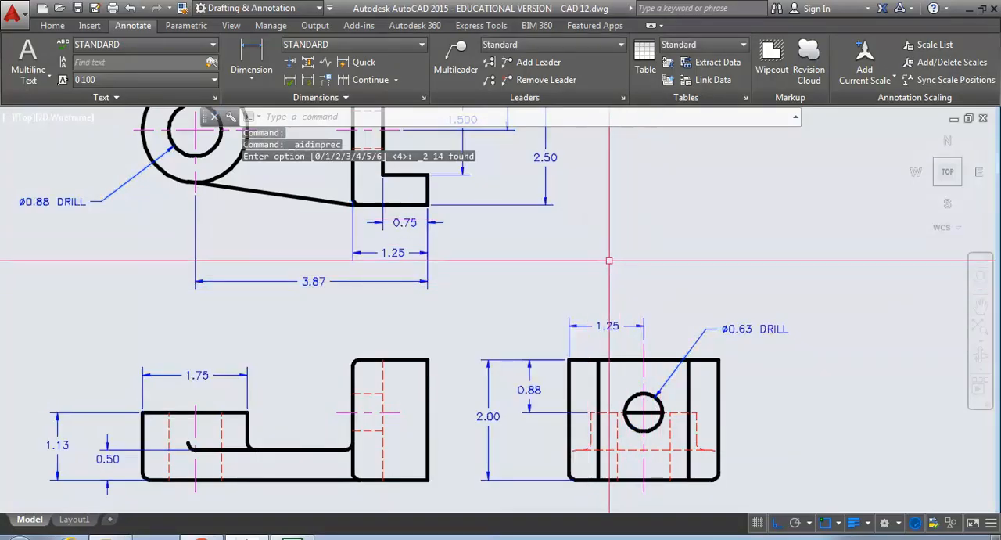
- Create a new dimension style named LT3 ALT based on STANDARD for all dimensions
{"action": "scroll", "coordinate": [682, 351], "scroll_direction": "down", "scroll_amount": 3}
{"action": "middle_click_drag", "start_coordinate": [697, 365], "coordinate": [661, 303]}
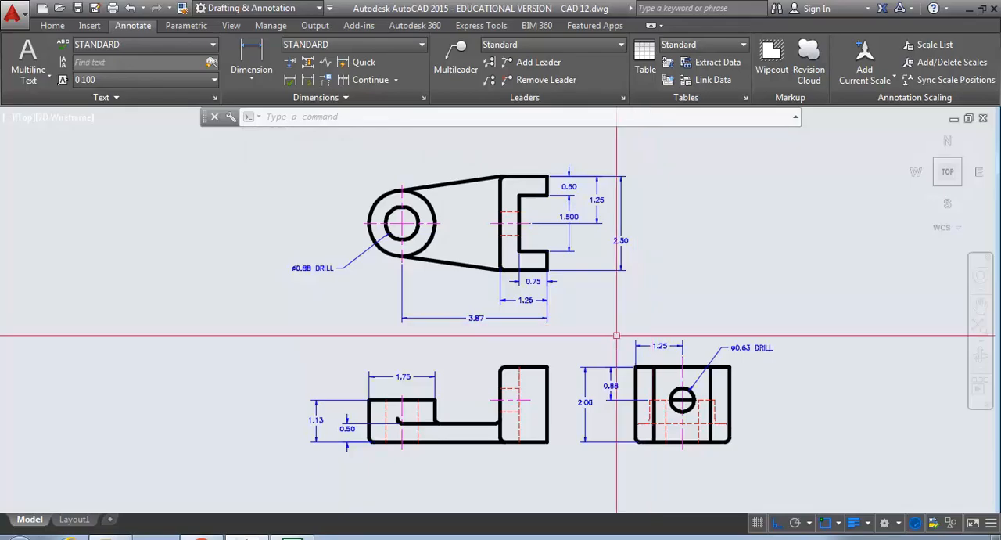
{"action": "scroll", "coordinate": [571, 217], "scroll_direction": "up", "scroll_amount": 2}
{"action": "middle_click_drag", "start_coordinate": [571, 218], "coordinate": [554, 246]}
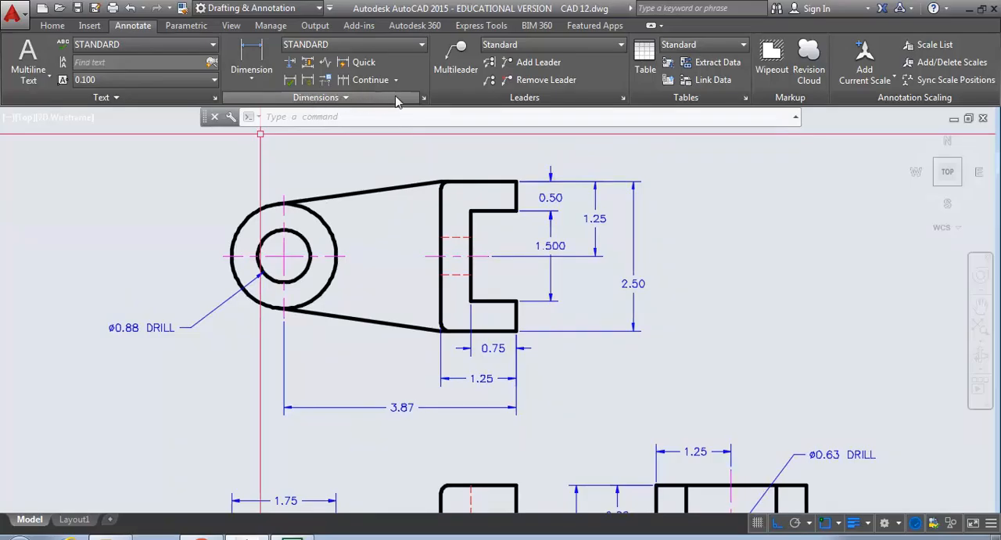
{"action": "left_click", "coordinate": [424, 98]}
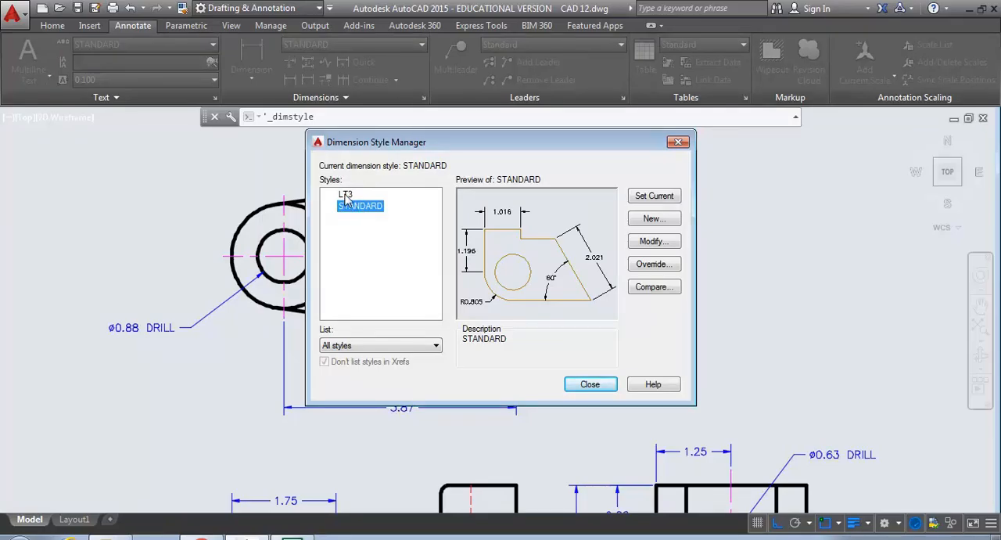
{"action": "left_click", "coordinate": [653, 221]}
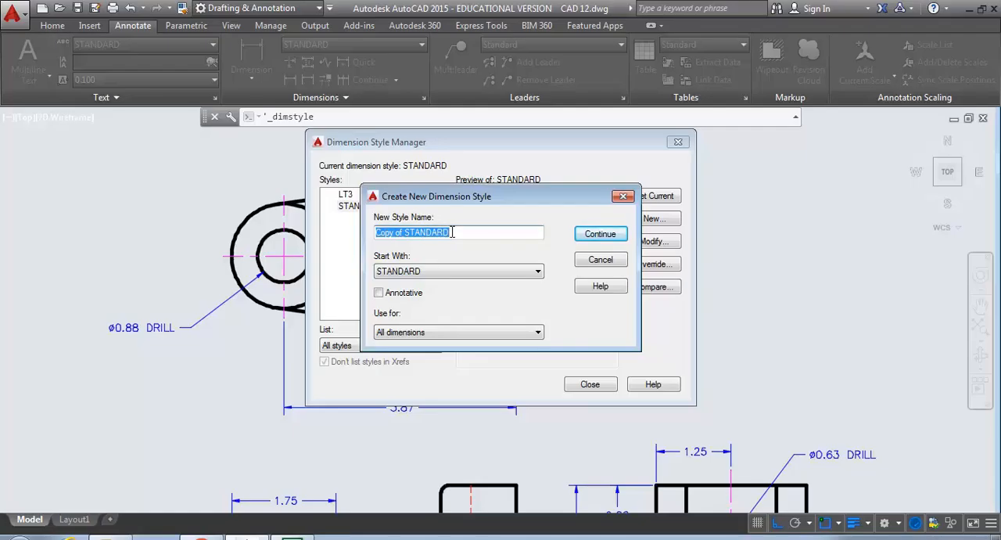
{"action": "type", "text": "LT3 ALT"}
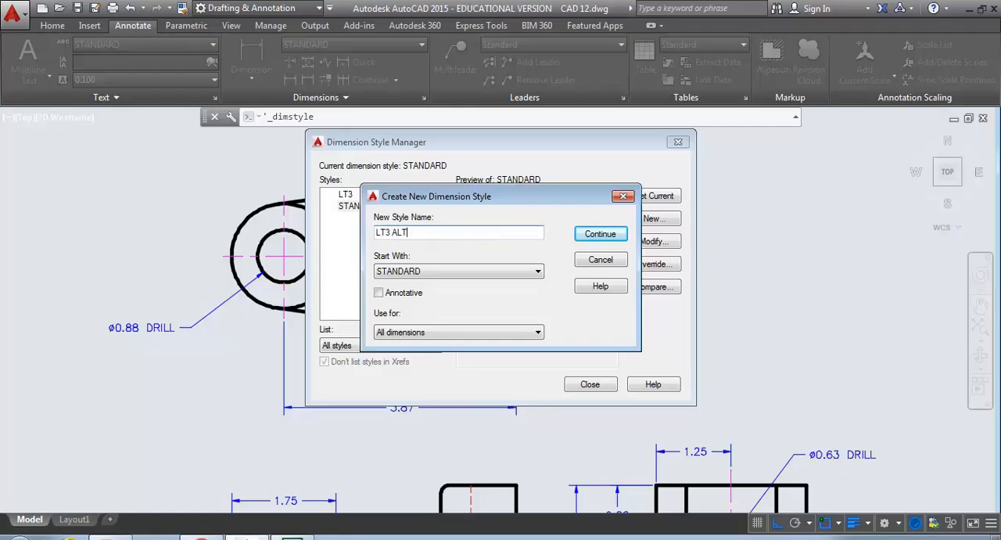
{"action": "left_click", "coordinate": [588, 241]}
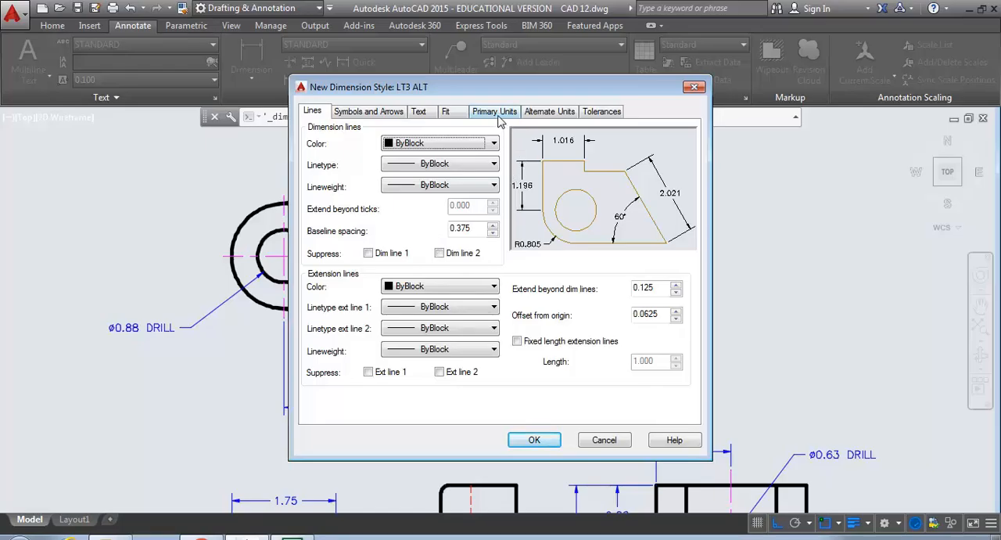
- Set the LT3 ALT style's tolerance method to Limits with an upper value of 0.001
{"action": "left_click", "coordinate": [598, 115]}
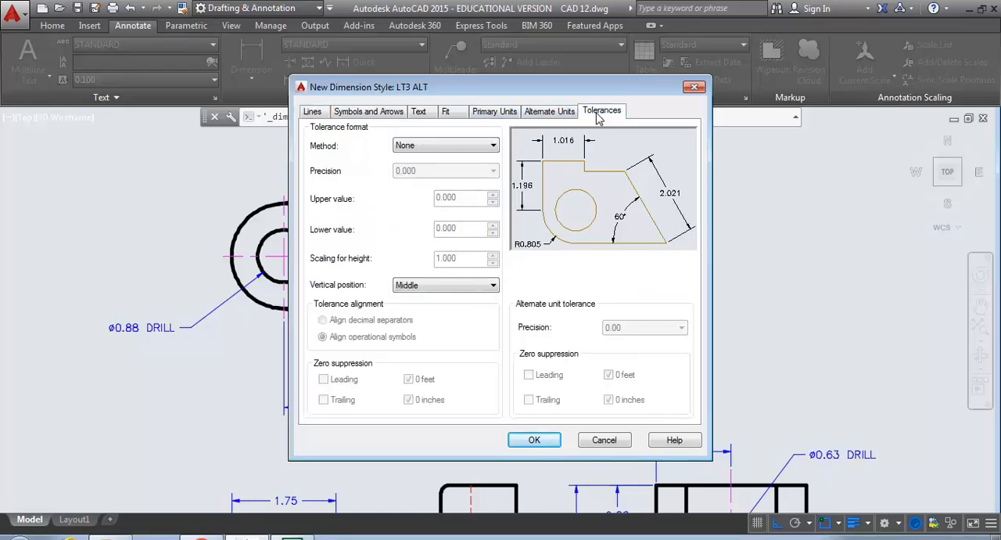
{"action": "left_click", "coordinate": [493, 147]}
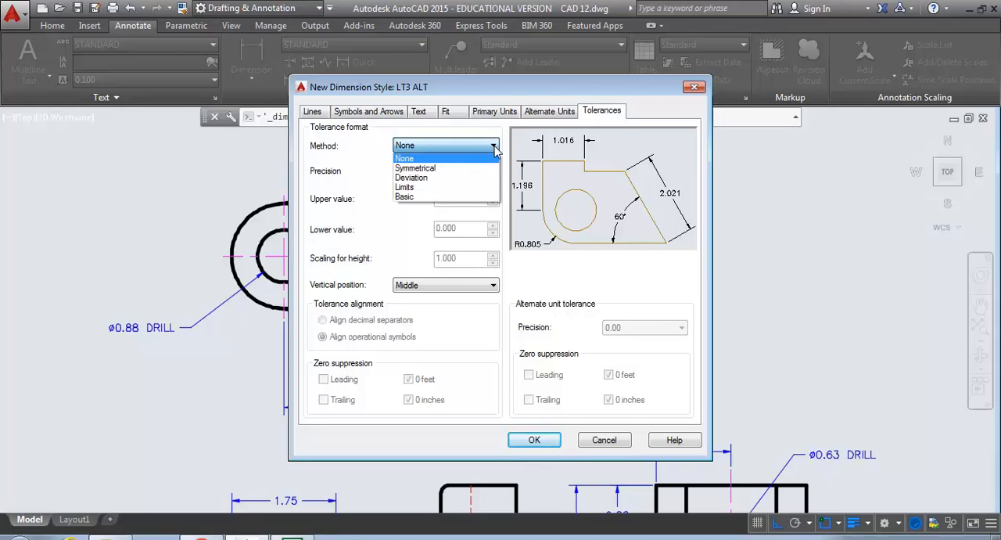
{"action": "left_click", "coordinate": [403, 188]}
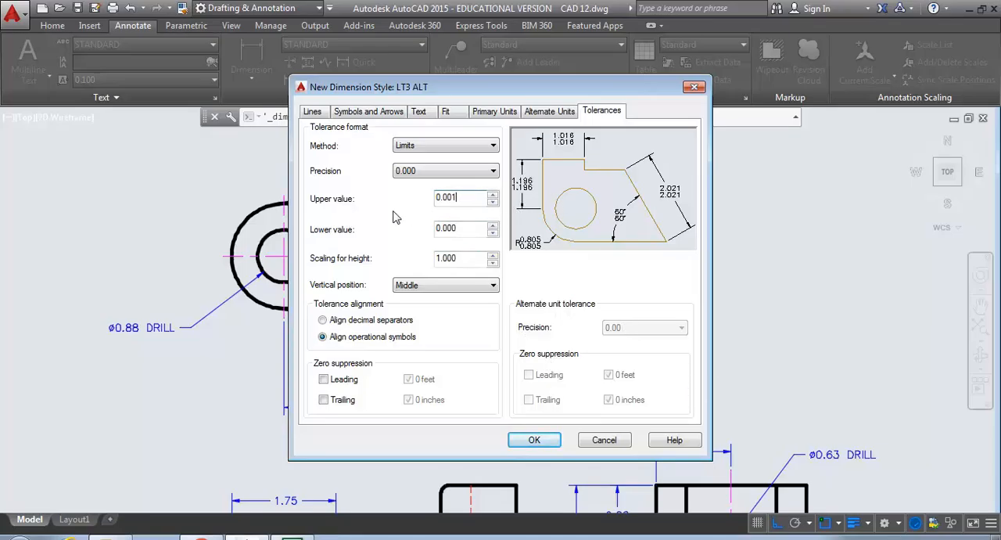
{"action": "left_click", "coordinate": [541, 443]}
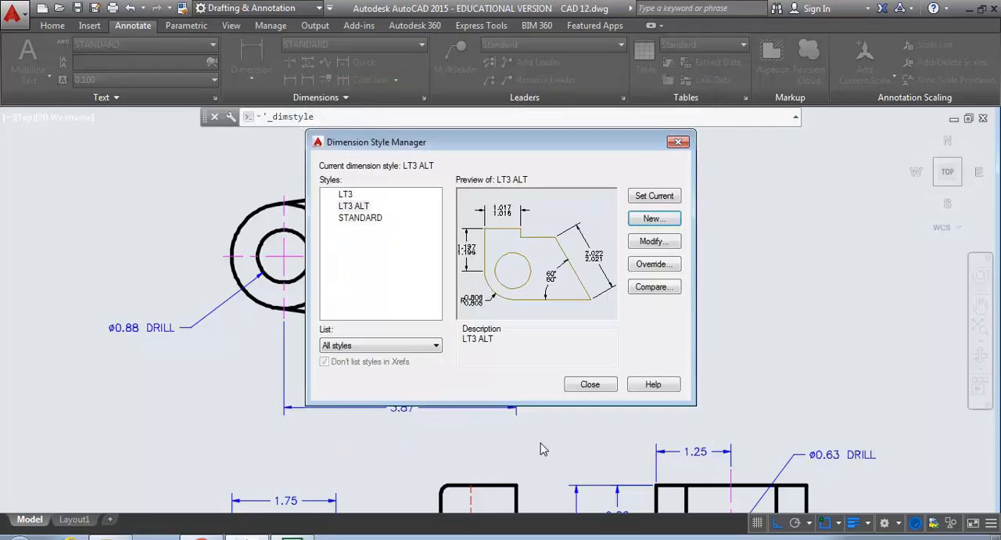
- Review the LT3 ALT style's primary units and tolerance settings, then close the dimension style manager
{"action": "left_click", "coordinate": [353, 207]}
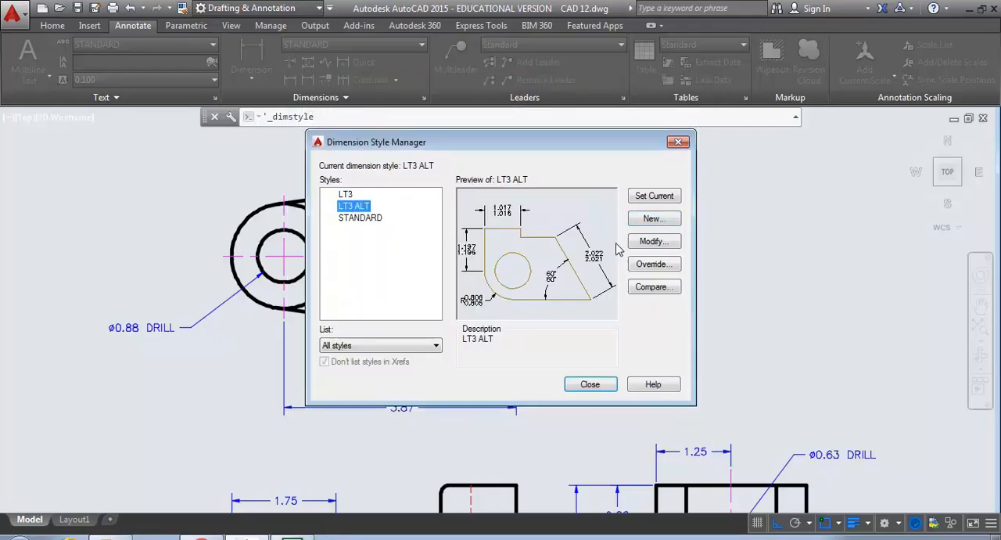
{"action": "left_click", "coordinate": [652, 241]}
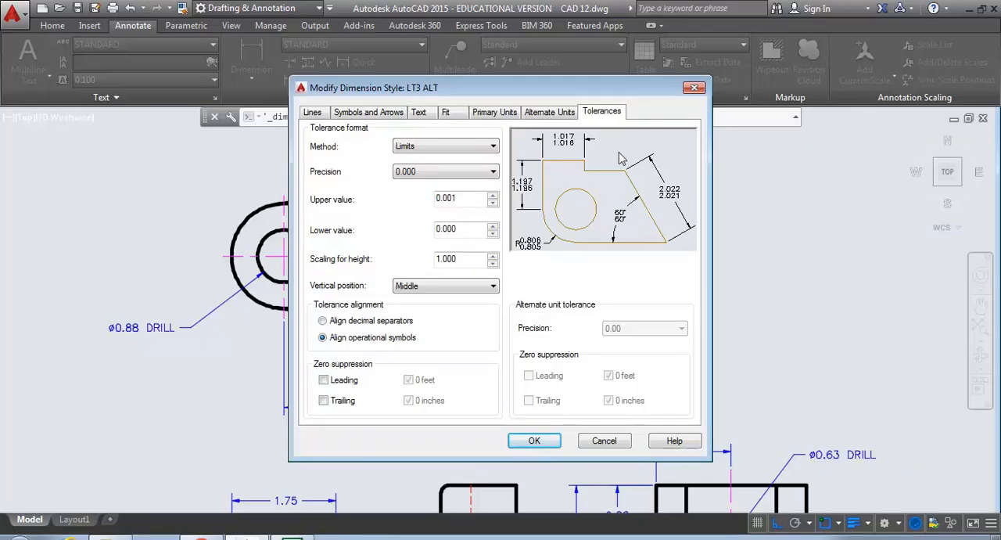
{"action": "left_click", "coordinate": [493, 113]}
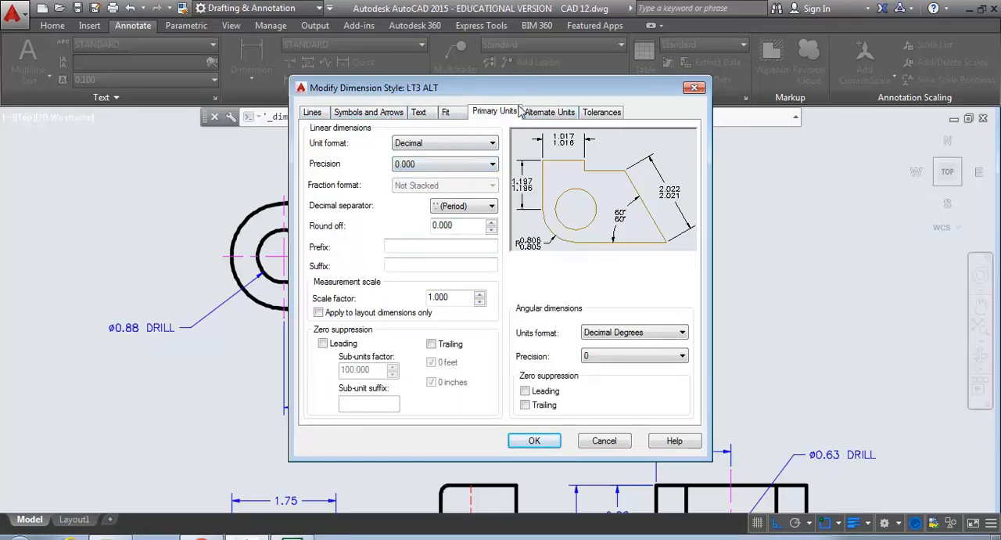
{"action": "left_click", "coordinate": [599, 116]}
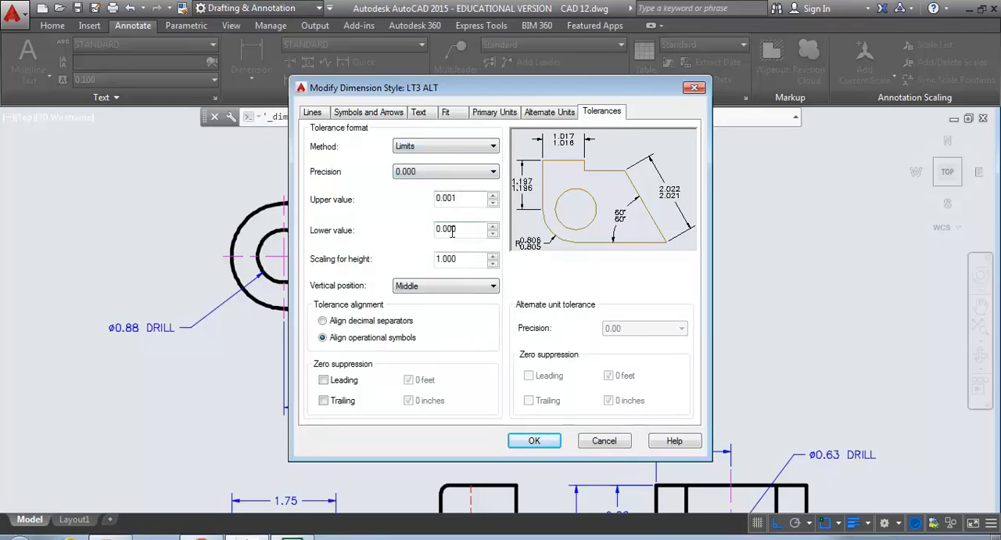
{"action": "left_click", "coordinate": [533, 441]}
{"action": "left_click", "coordinate": [583, 387]}
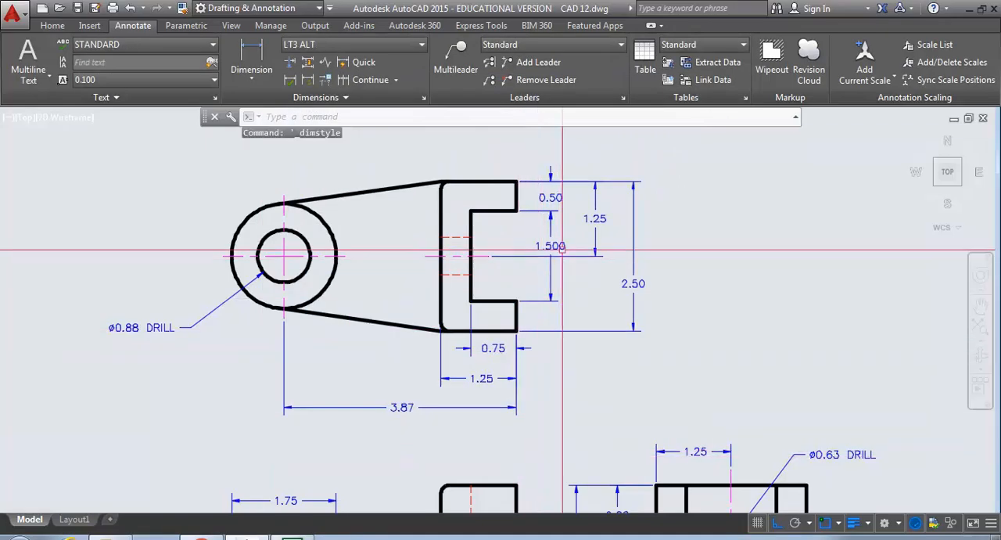
- Apply the LT3 ALT dimension style to the slot opening dimension in the top view
{"action": "left_click", "coordinate": [556, 248]}
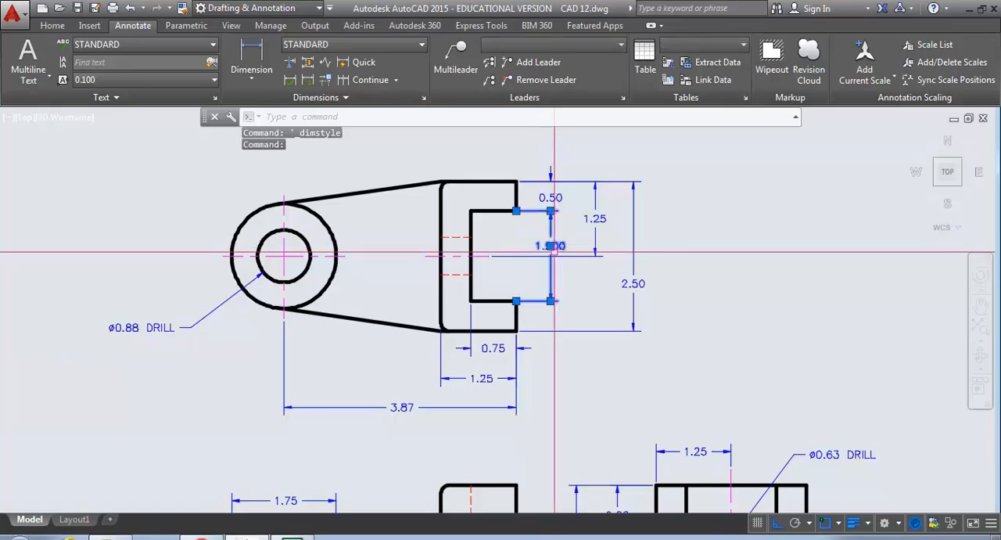
{"action": "right_click", "coordinate": [555, 248]}
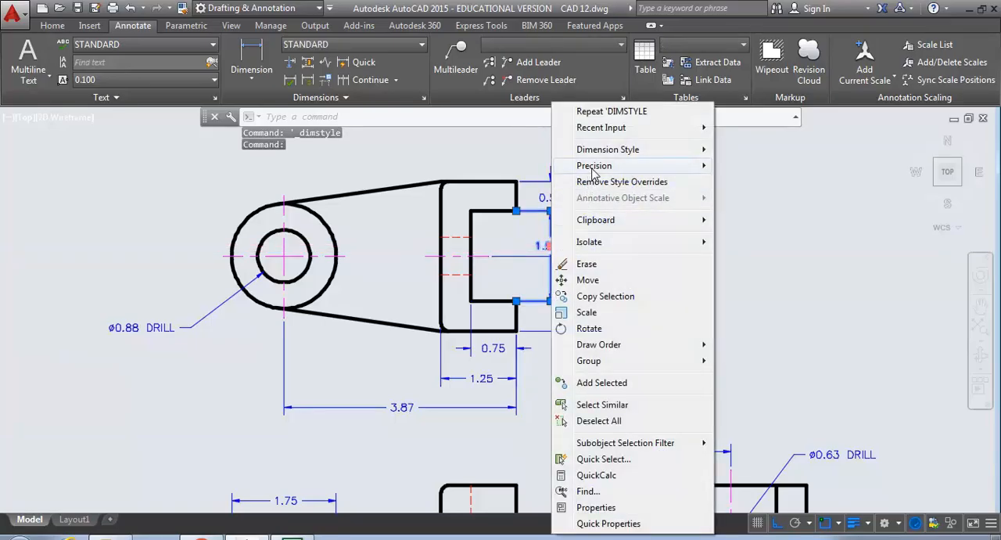
{"action": "mouse_move", "coordinate": [594, 155]}
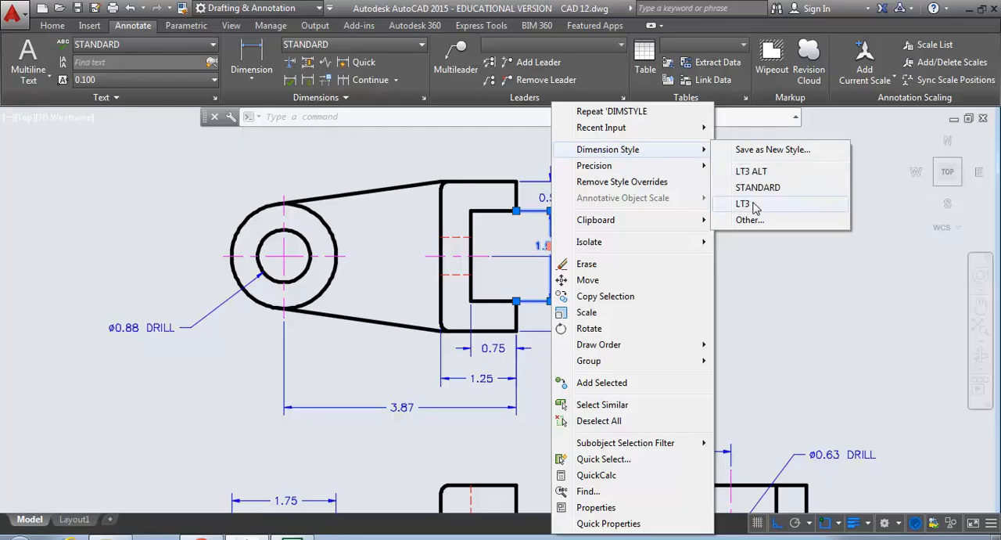
{"action": "left_click", "coordinate": [753, 172]}
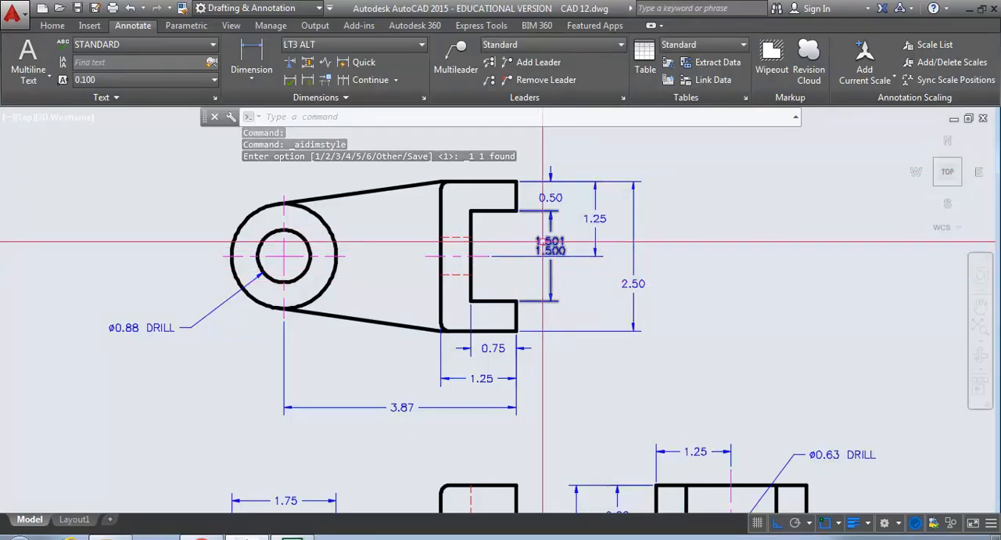
- Move the slot opening's limits text down along its dimension line, clear of the 1.25 dimension's extension line, and deselect the dimension
{"action": "scroll", "coordinate": [543, 242], "scroll_direction": "up", "scroll_amount": 4}
{"action": "left_click", "coordinate": [554, 247]}
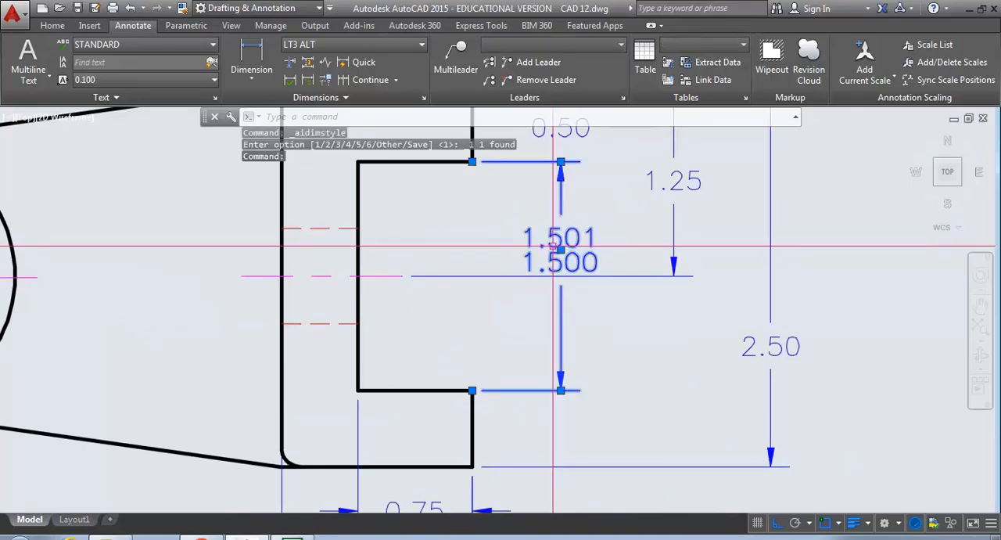
{"action": "left_click", "coordinate": [561, 248]}
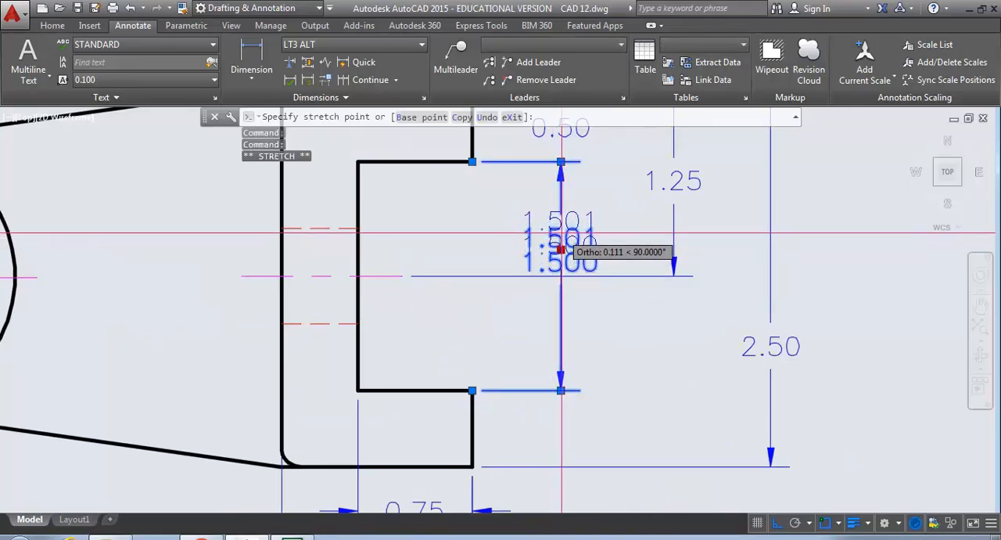
{"action": "left_click", "coordinate": [566, 320]}
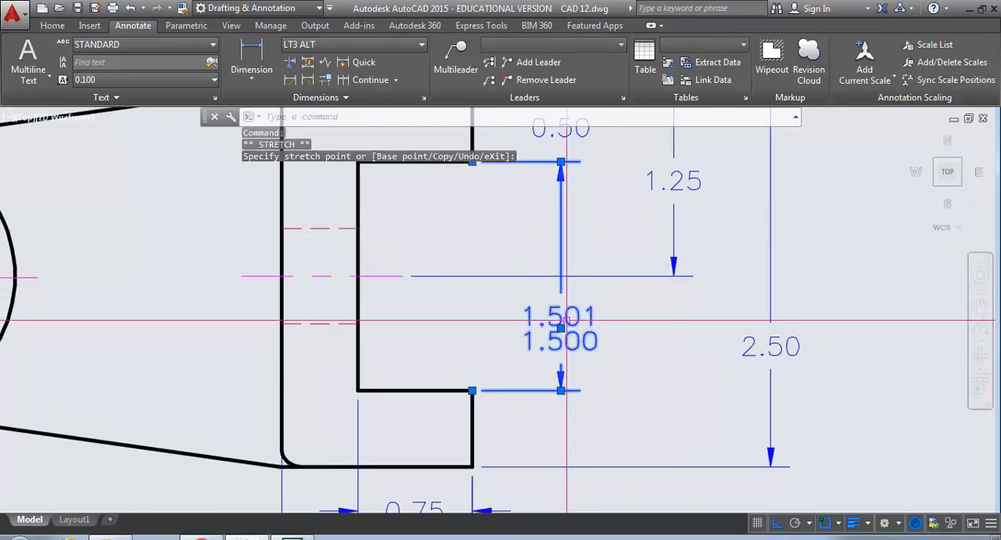
{"action": "key", "text": "Escape"}
{"action": "key", "text": "Escape"}
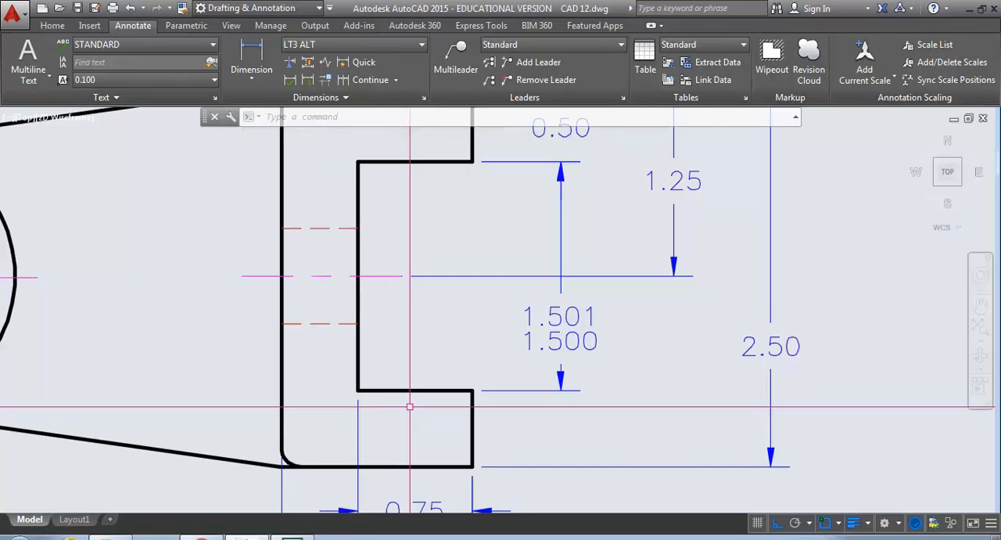
- Save the drawing
{"action": "scroll", "coordinate": [410, 406], "scroll_direction": "down", "scroll_amount": 6}
{"action": "middle_click_drag", "start_coordinate": [403, 411], "coordinate": [436, 340]}
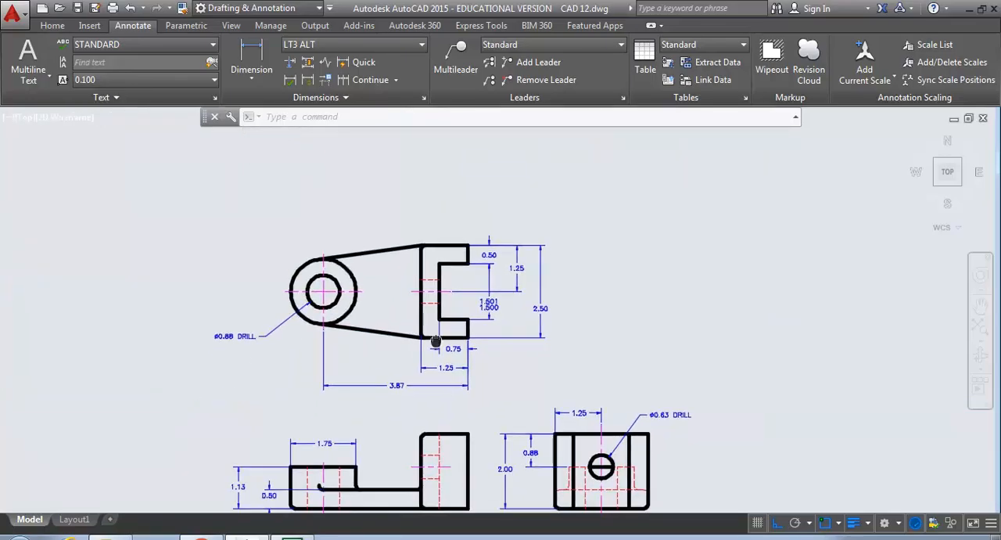
{"action": "key", "text": "ctrl+s"}
- Examine the surface finish symbol and its value in note 3 of the general notes
{"action": "scroll", "coordinate": [422, 329], "scroll_direction": "down", "scroll_amount": 5}
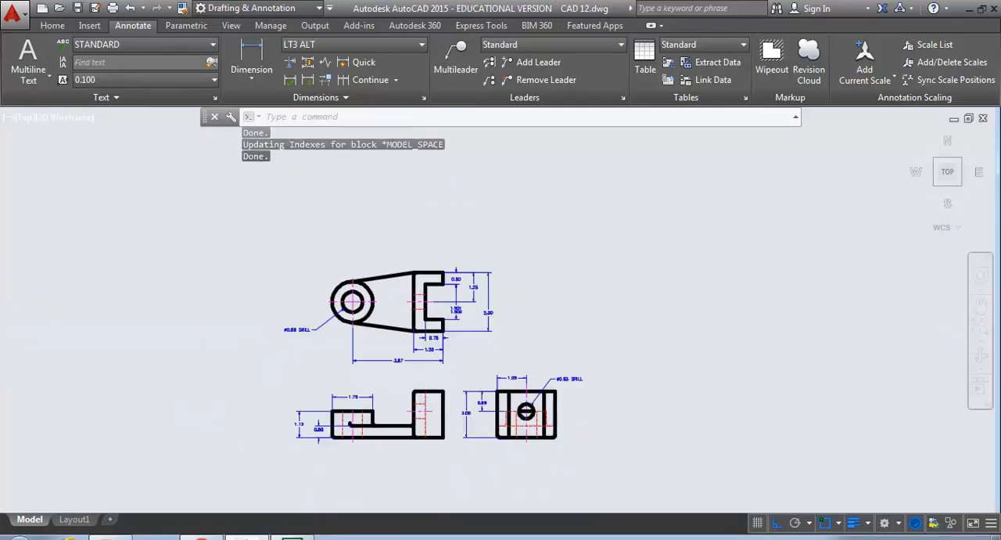
{"action": "scroll", "coordinate": [400, 318], "scroll_direction": "up", "scroll_amount": 3}
{"action": "scroll", "coordinate": [400, 319], "scroll_direction": "down", "scroll_amount": 4}
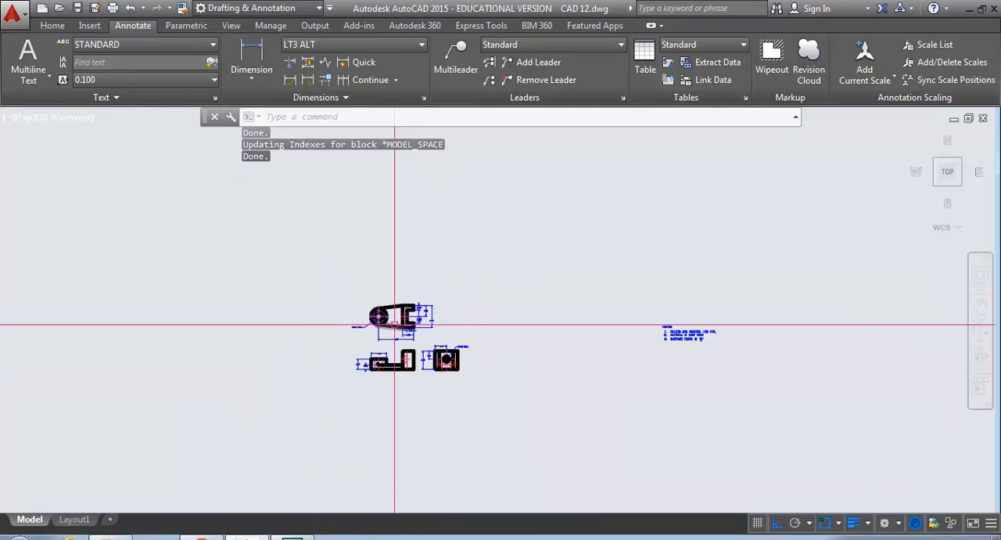
{"action": "scroll", "coordinate": [655, 344], "scroll_direction": "up", "scroll_amount": 2}
{"action": "scroll", "coordinate": [654, 344], "scroll_direction": "up", "scroll_amount": 2}
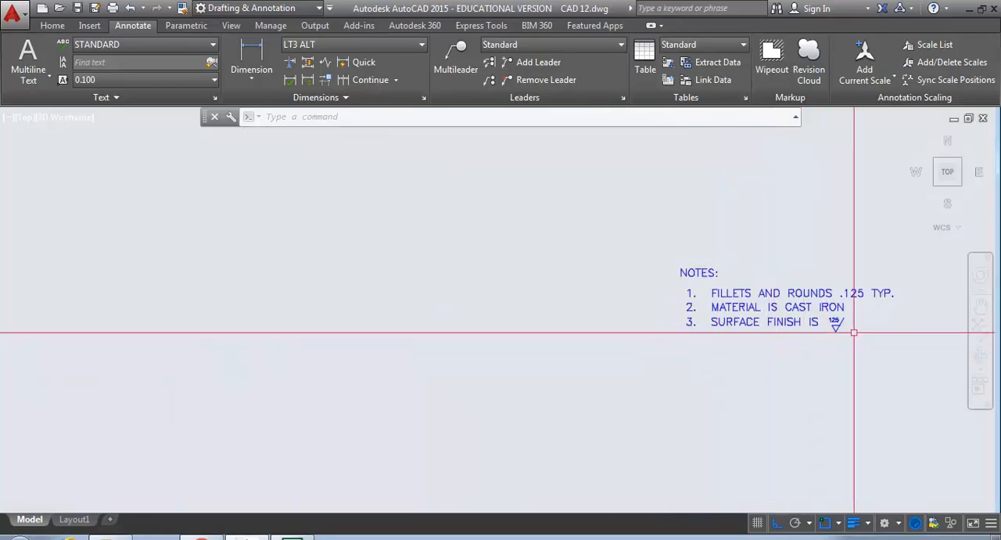
{"action": "scroll", "coordinate": [852, 329], "scroll_direction": "up", "scroll_amount": 5}
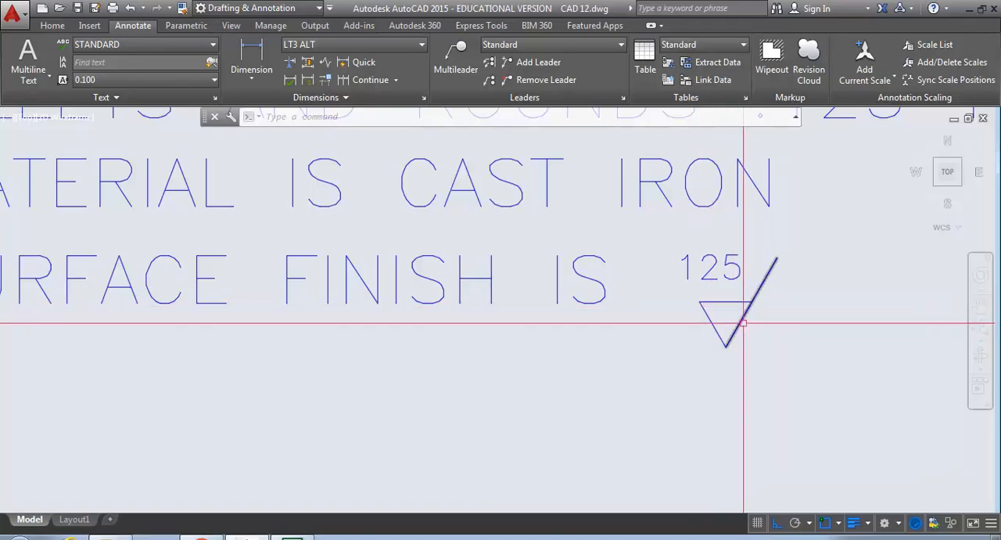
{"action": "scroll", "coordinate": [748, 286], "scroll_direction": "down", "scroll_amount": 4}
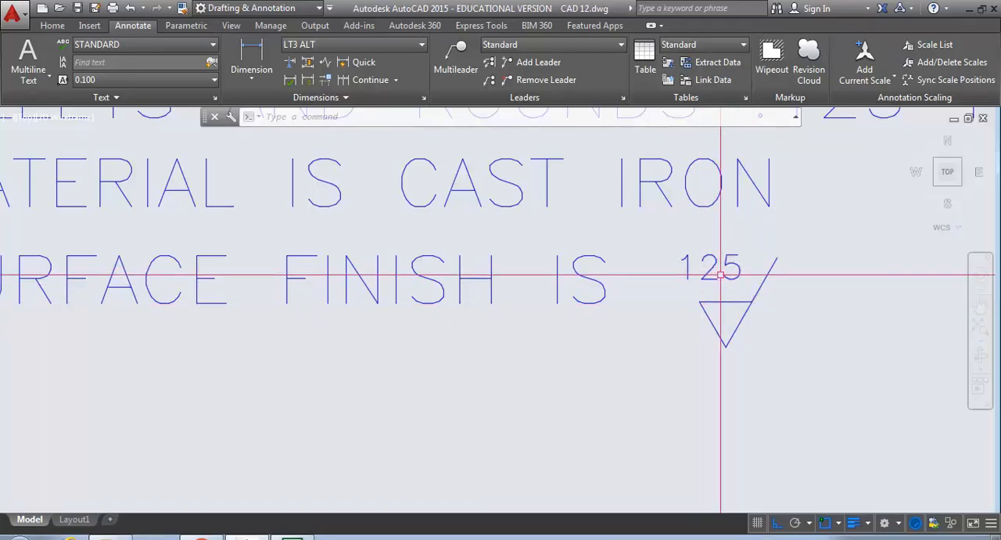
{"action": "middle_click_drag", "start_coordinate": [714, 272], "coordinate": [720, 314]}
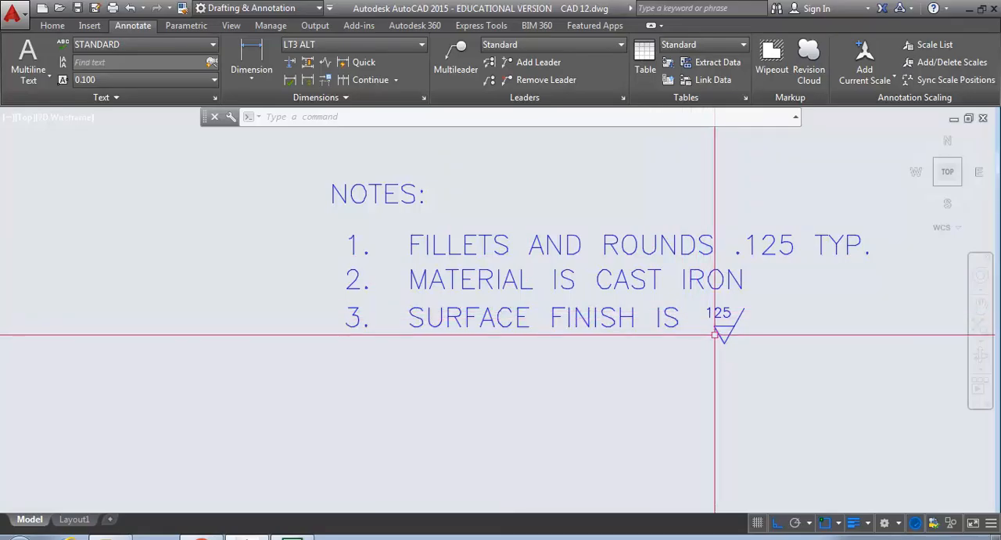
- Copy the surface finish symbol, without its 125 value, from note 3 to just above the front view's 1.13 dimension, with ortho off
{"action": "type", "text": "co"}
{"action": "key", "text": "Return"}
{"action": "left_click", "coordinate": [761, 350]}
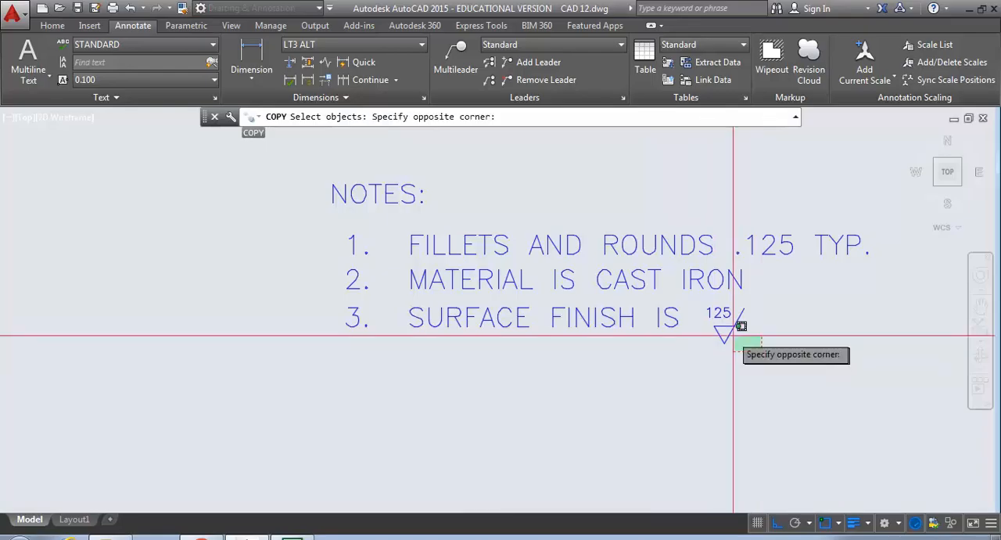
{"action": "left_click", "coordinate": [710, 333]}
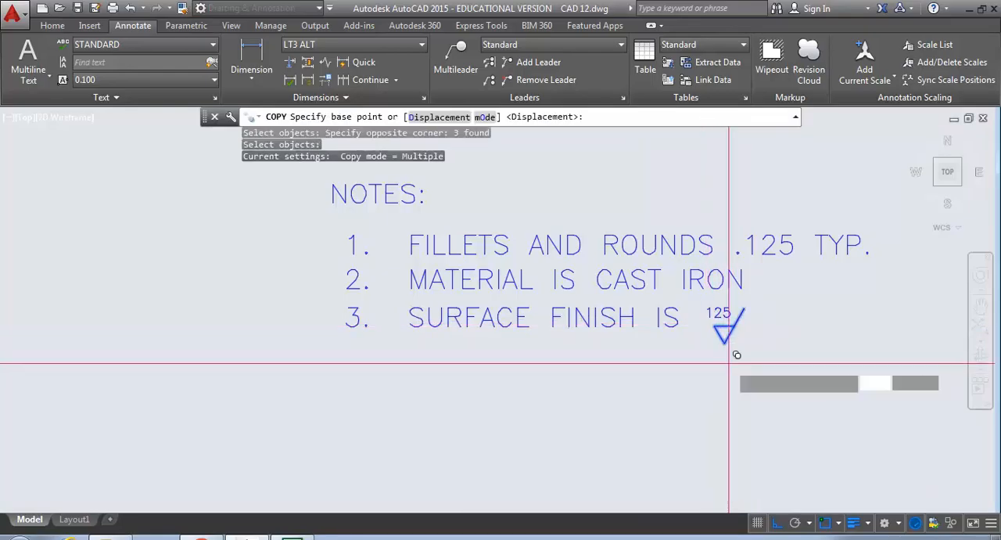
{"action": "left_click", "coordinate": [729, 363]}
{"action": "middle_click_drag", "start_coordinate": [171, 404], "coordinate": [546, 365]}
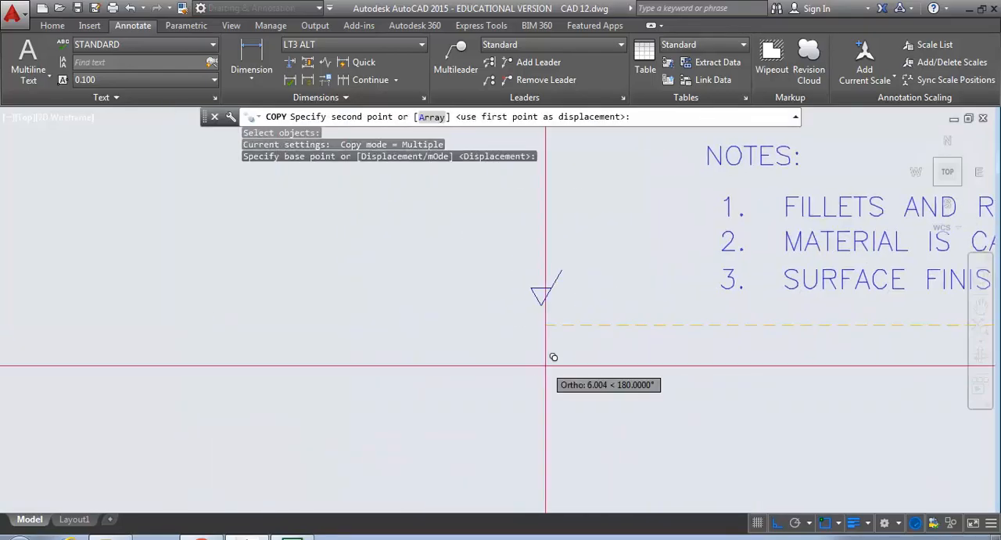
{"action": "scroll", "coordinate": [553, 357], "scroll_direction": "down", "scroll_amount": 4}
{"action": "key", "text": "F8"}
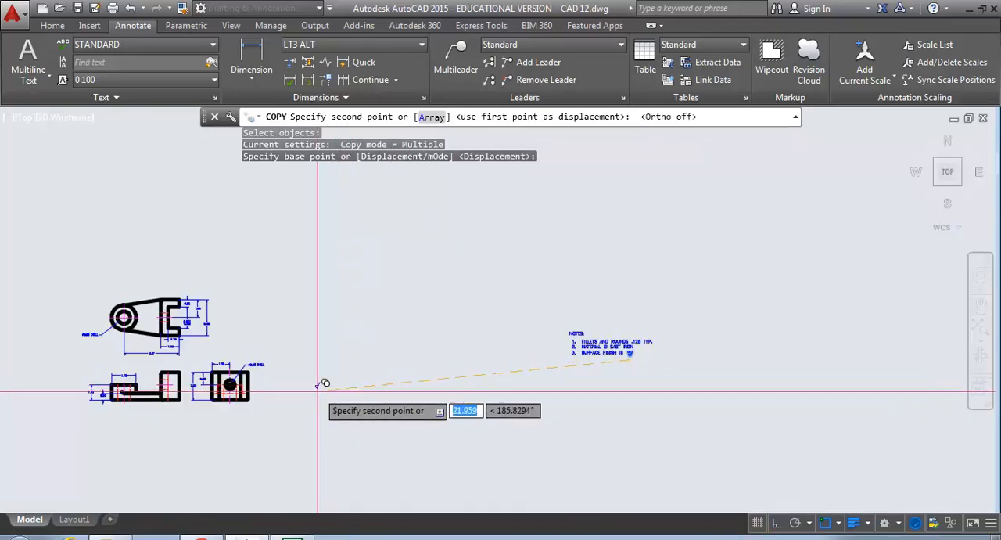
{"action": "middle_click_drag", "start_coordinate": [302, 380], "coordinate": [391, 387]}
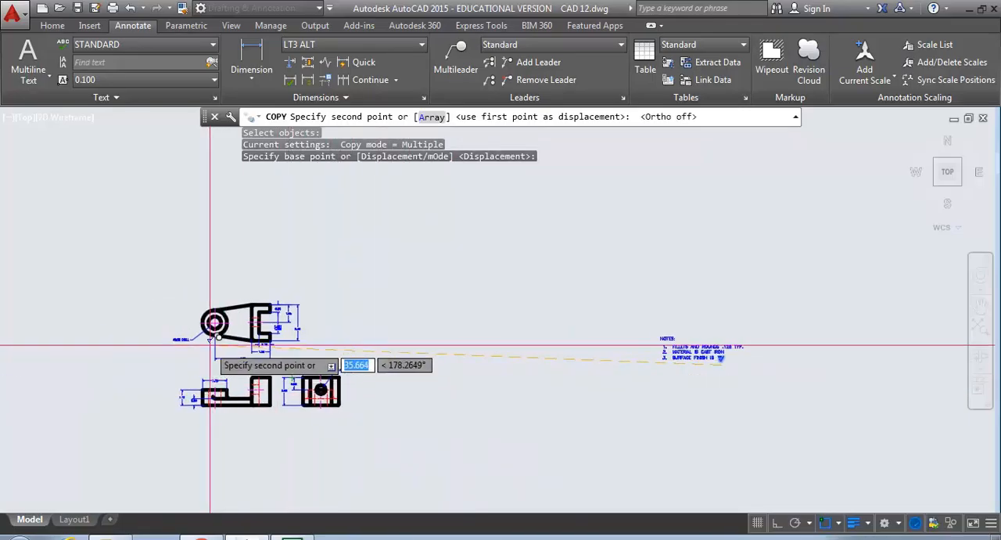
{"action": "scroll", "coordinate": [218, 383], "scroll_direction": "up", "scroll_amount": 7}
{"action": "middle_click_drag", "start_coordinate": [145, 414], "coordinate": [446, 355]}
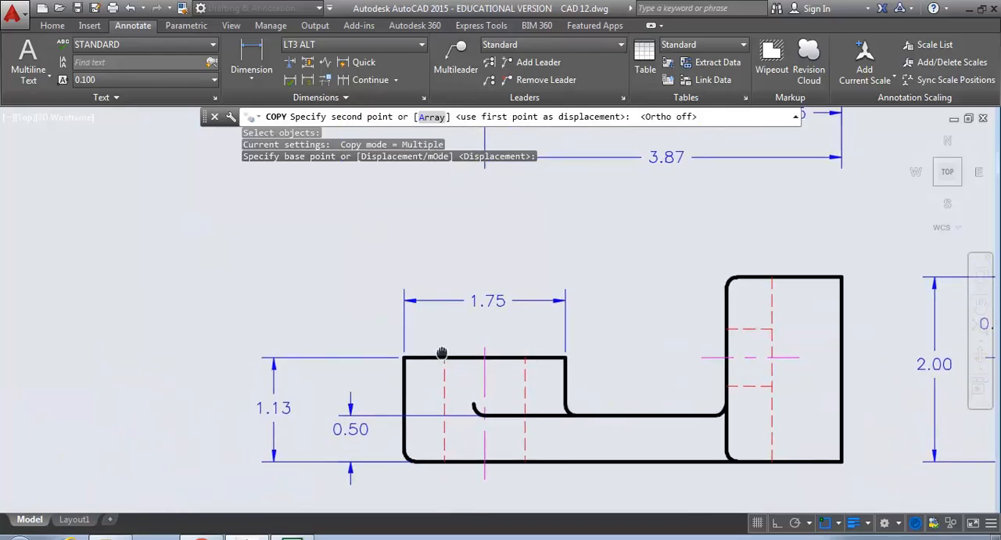
{"action": "left_click", "coordinate": [326, 359]}
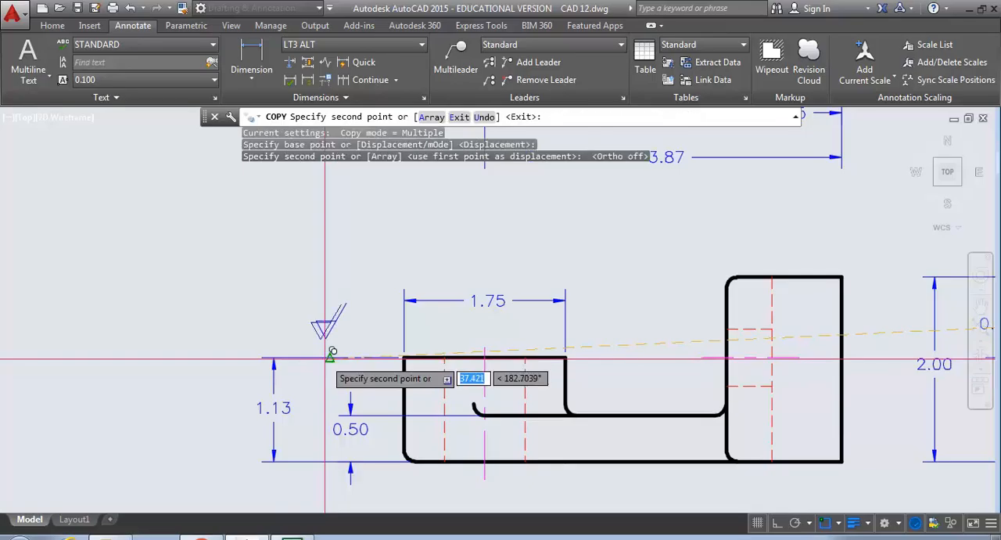
{"action": "key", "text": "Escape"}
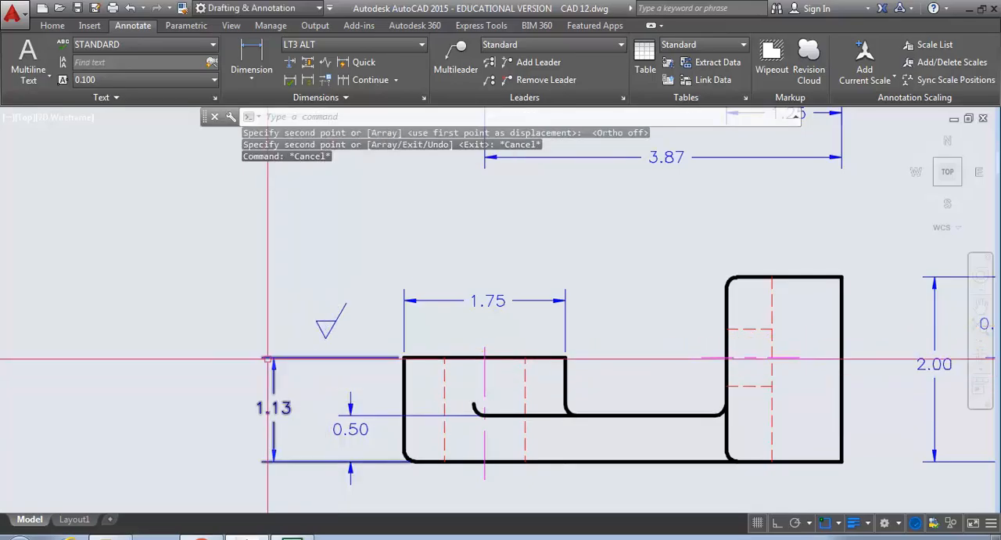
- Move the copied finish symbol by its tip onto the upper extension line of the front view's 1.13 dimension
{"action": "type", "text": "m"}
{"action": "key", "text": "Return"}
{"action": "left_click", "coordinate": [359, 344]}
{"action": "left_click", "coordinate": [284, 280]}
{"action": "key", "text": "Return"}
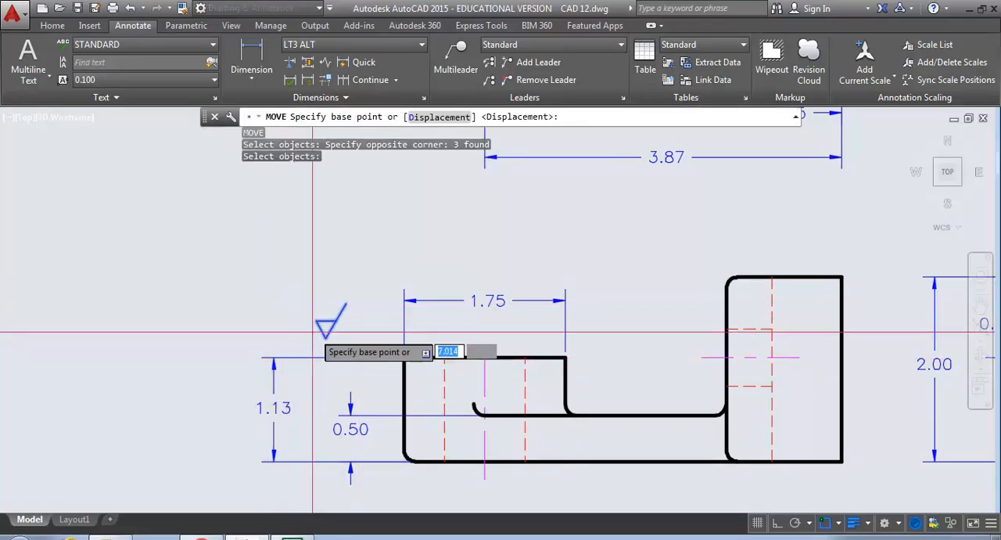
{"action": "left_click", "coordinate": [325, 337]}
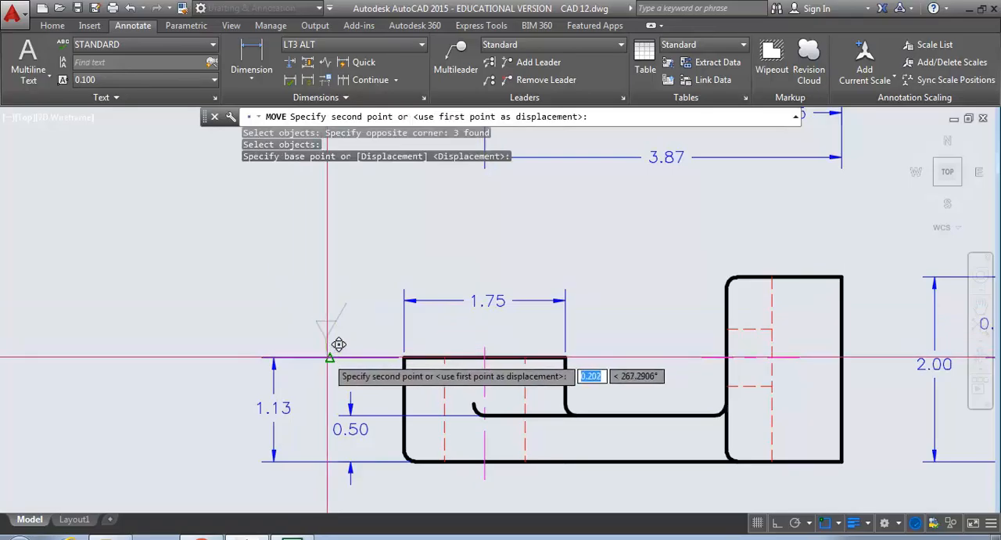
{"action": "left_click", "coordinate": [330, 356]}
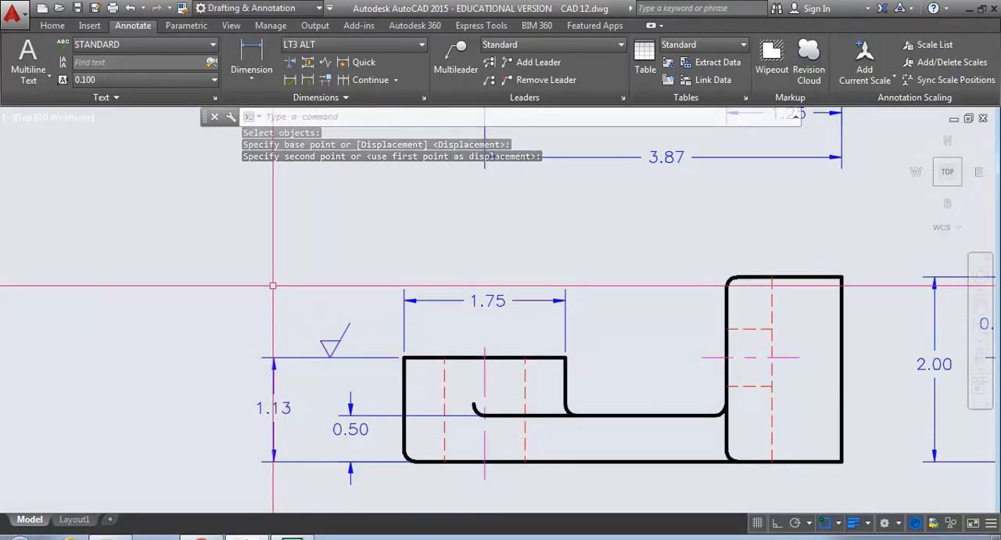
- Copy the front view's finish symbol three times into the empty space below the top view's 2.50 dimension
{"action": "middle_click_drag", "start_coordinate": [358, 371], "coordinate": [214, 360]}
{"action": "mouse_move", "coordinate": [512, 365]}
{"action": "middle_mouse_down"}
{"action": "mouse_move", "coordinate": [324, 365]}
{"action": "mouse_move", "coordinate": [335, 446]}
{"action": "mouse_move", "coordinate": [331, 393]}
{"action": "middle_mouse_up"}
{"action": "scroll", "coordinate": [331, 389], "scroll_direction": "down", "scroll_amount": 4}
{"action": "middle_click_drag", "start_coordinate": [358, 342], "coordinate": [360, 413]}
{"action": "scroll", "coordinate": [384, 332], "scroll_direction": "up", "scroll_amount": 4}
{"action": "scroll", "coordinate": [389, 301], "scroll_direction": "down", "scroll_amount": 2}
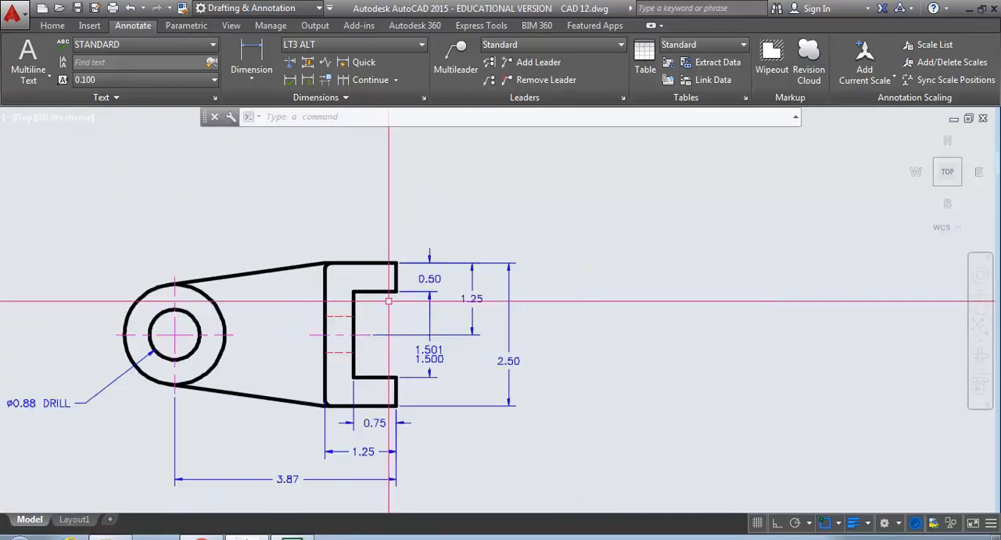
{"action": "scroll", "coordinate": [388, 300], "scroll_direction": "down", "scroll_amount": 4}
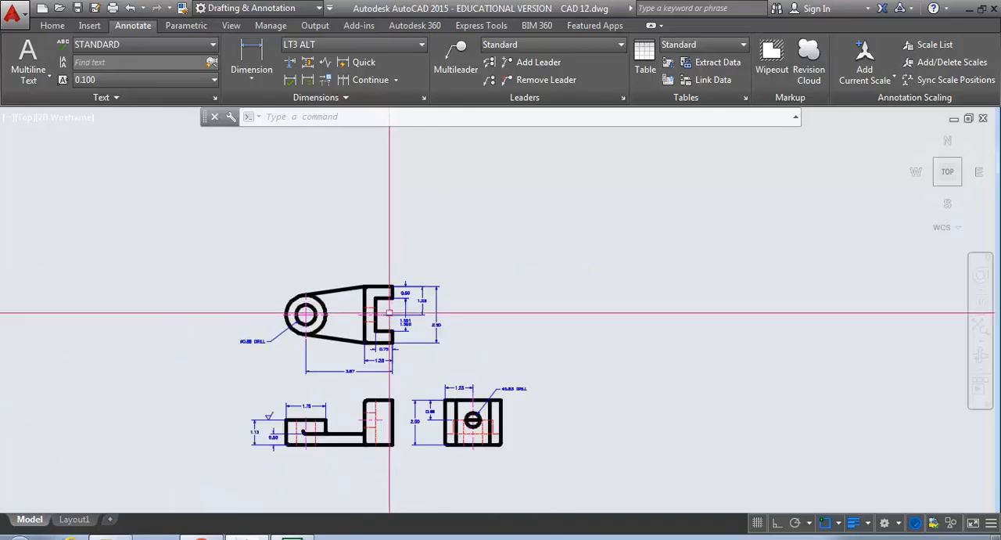
{"action": "scroll", "coordinate": [264, 428], "scroll_direction": "up", "scroll_amount": 4}
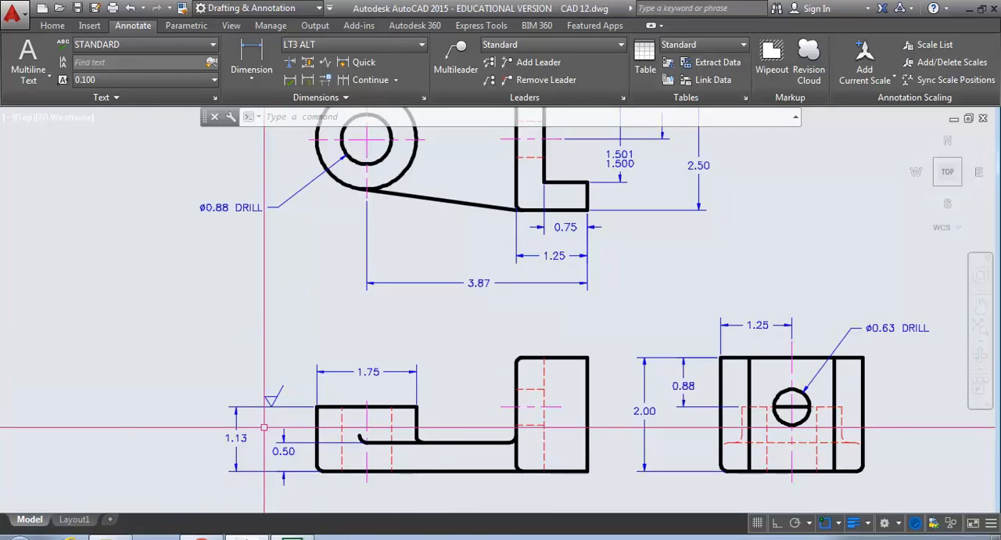
{"action": "key", "text": "Return"}
{"action": "left_click", "coordinate": [254, 373]}
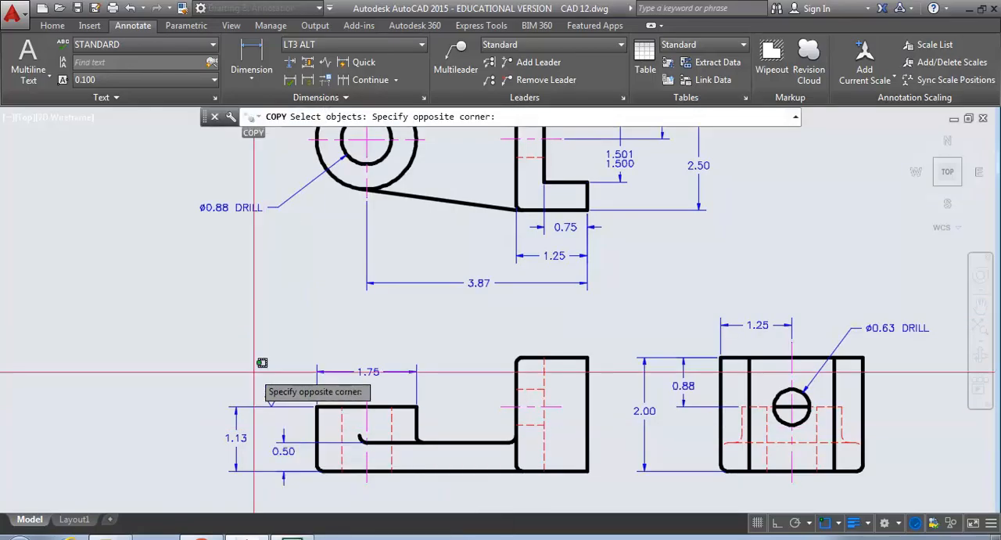
{"action": "left_click", "coordinate": [292, 416]}
{"action": "key", "text": "Return"}
{"action": "left_click", "coordinate": [316, 407]}
{"action": "middle_click_drag", "start_coordinate": [618, 234], "coordinate": [553, 364]}
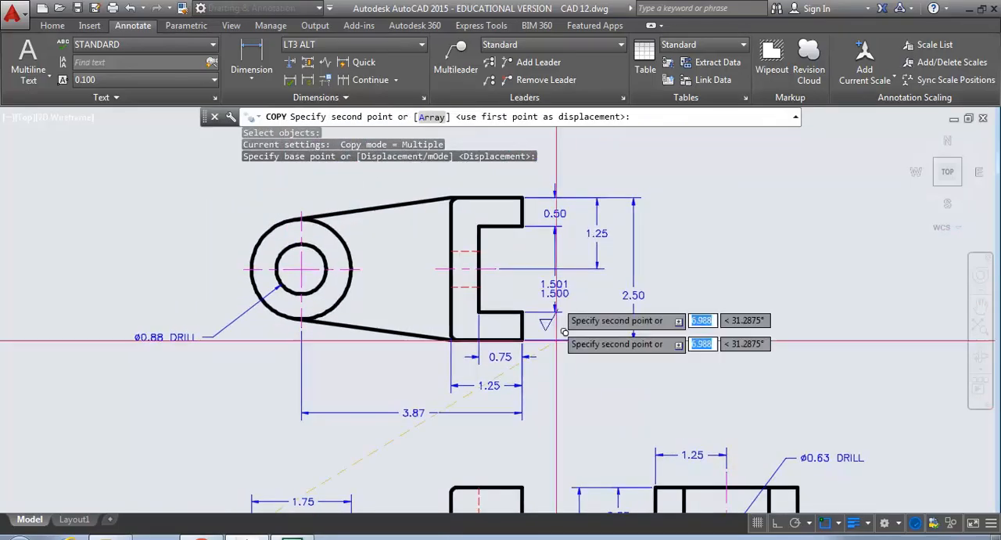
{"action": "left_click", "coordinate": [587, 383]}
{"action": "left_click", "coordinate": [634, 394]}
{"action": "left_click", "coordinate": [589, 425]}
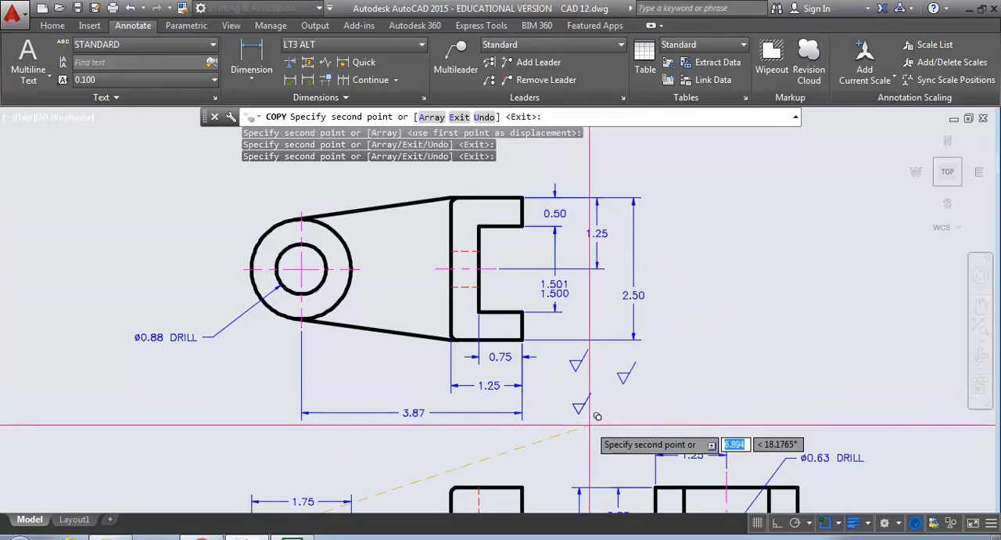
{"action": "key", "text": "Return"}
- Rotate the upper-left loose finish symbol below the top view's 2.50 dimension to 270° about its tip, with ortho on
{"action": "scroll", "coordinate": [539, 400], "scroll_direction": "up", "scroll_amount": 4}
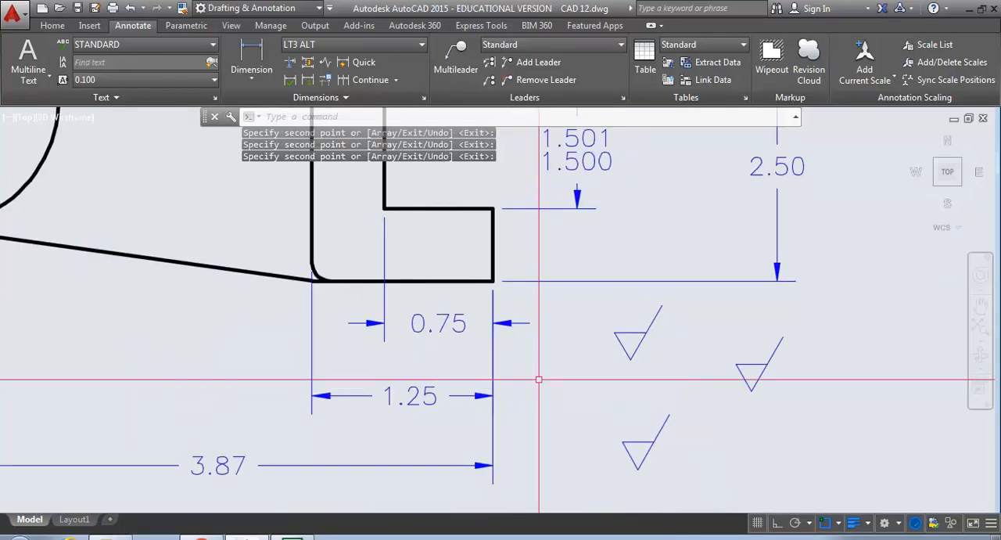
{"action": "key", "text": "Return"}
{"action": "left_click", "coordinate": [666, 382]}
{"action": "left_click", "coordinate": [600, 288]}
{"action": "key", "text": "Return"}
{"action": "left_click", "coordinate": [631, 359]}
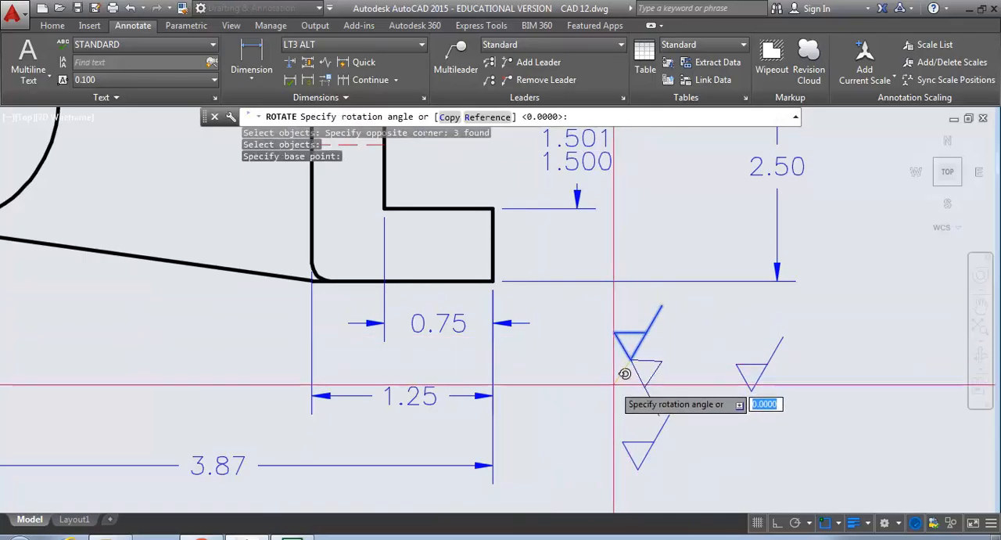
{"action": "key", "text": "F8"}
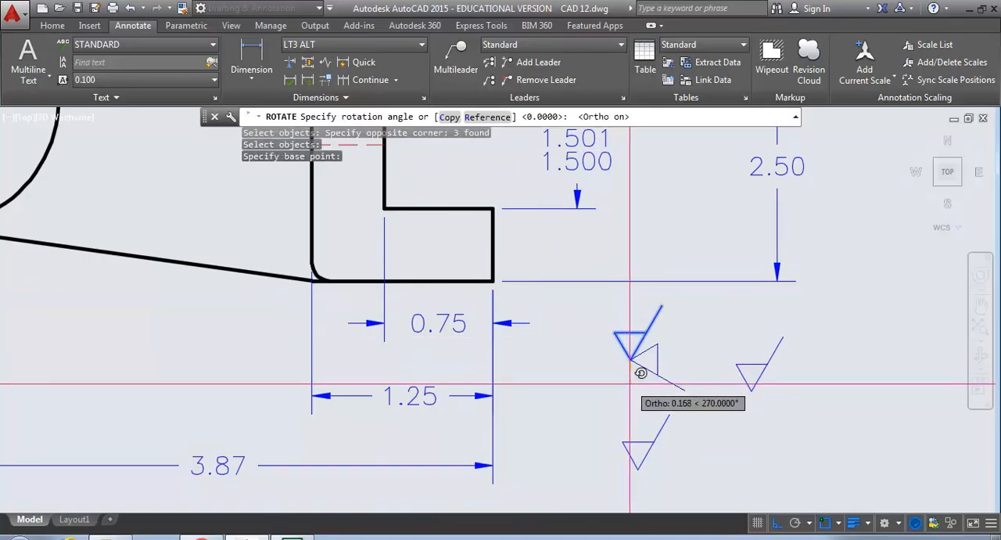
{"action": "left_click", "coordinate": [619, 392]}
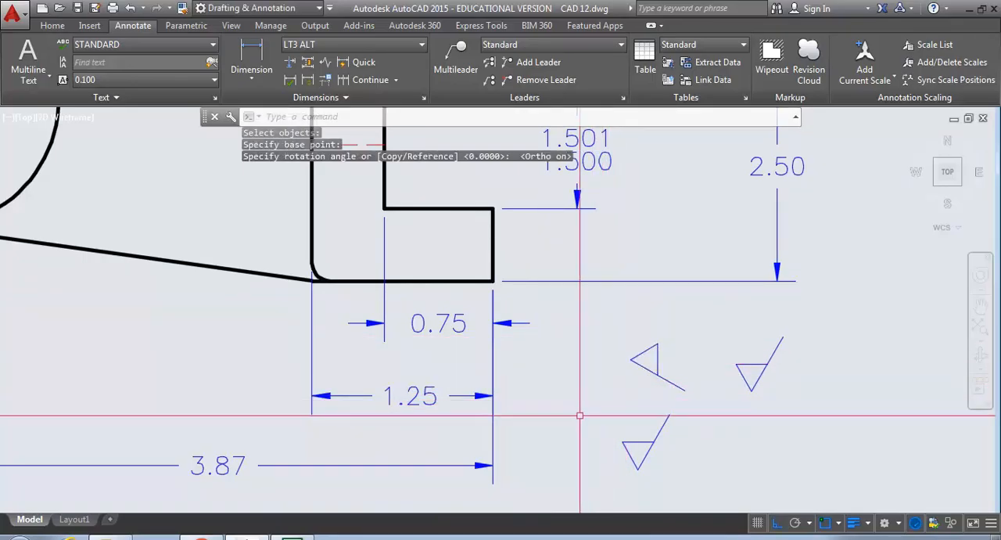
- Move the rotated finish symbol by its tip onto the right extension line of the top view's lower 1.25 dimension
{"action": "type", "text": "m"}
{"action": "key", "text": "Return"}
{"action": "left_click", "coordinate": [654, 391]}
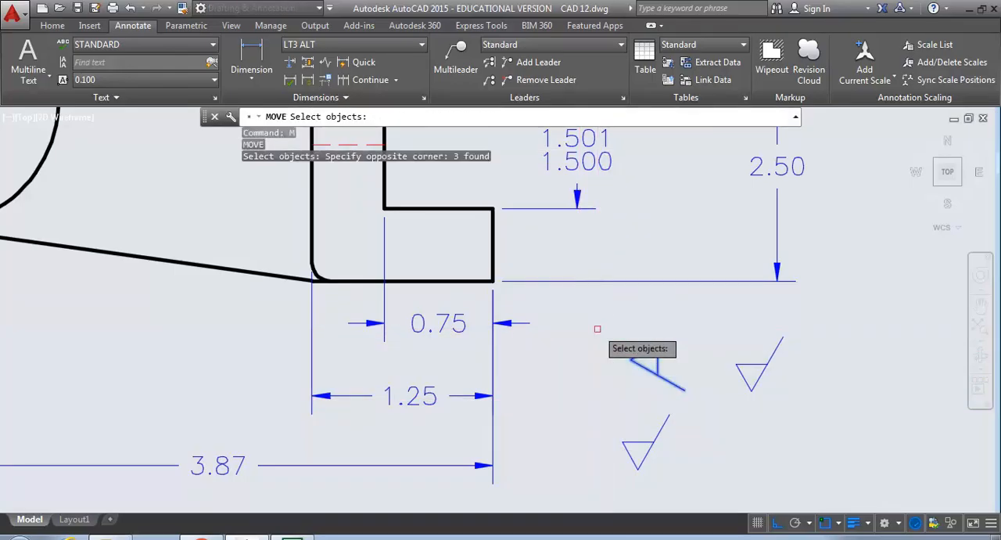
{"action": "key", "text": "Return"}
{"action": "left_click", "coordinate": [640, 359]}
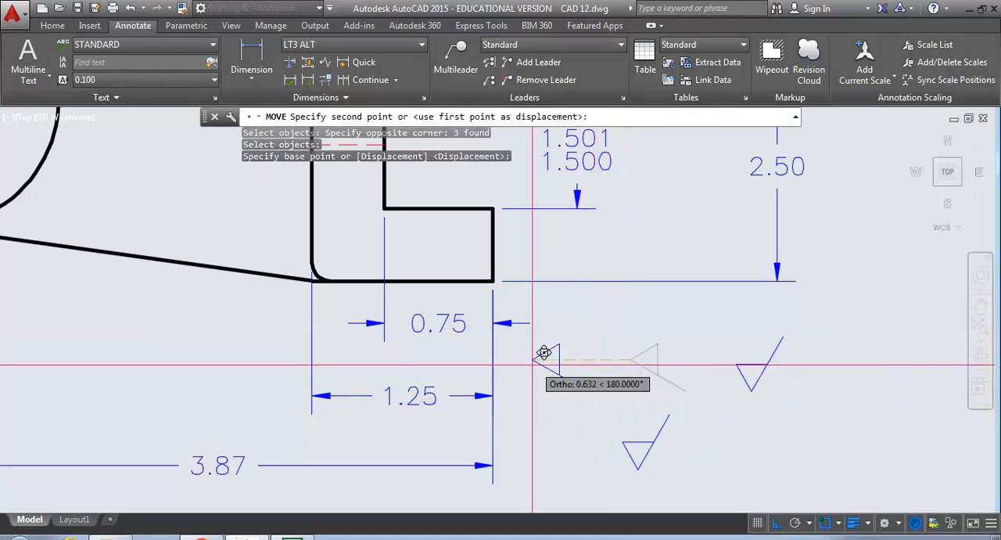
{"action": "left_click", "coordinate": [494, 386]}
- Move the upright finish symbol nearest the 2.50 dimension by its tip onto the midpoint of the slot's lower edge in the top view
{"action": "middle_click_drag", "start_coordinate": [531, 358], "coordinate": [527, 432]}
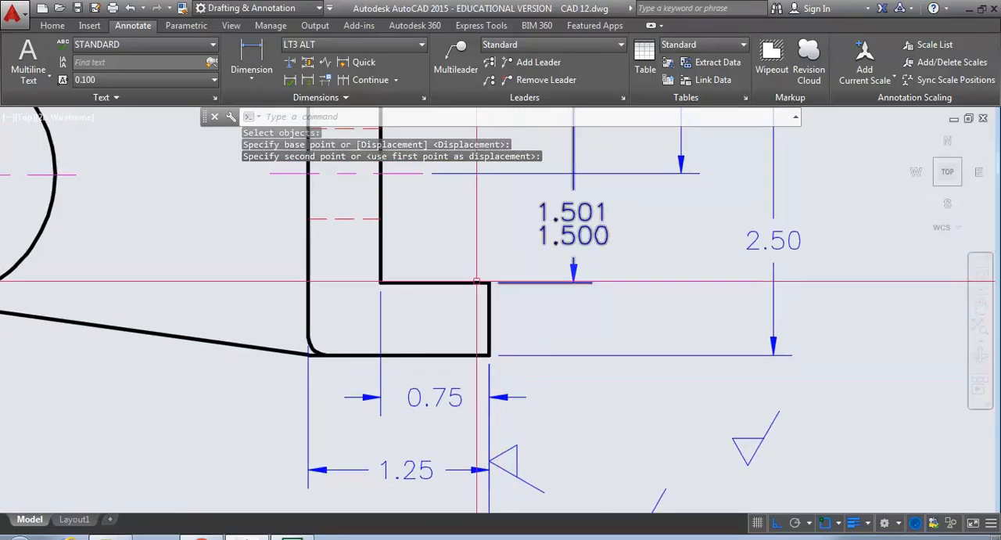
{"action": "middle_click_drag", "start_coordinate": [516, 322], "coordinate": [483, 262]}
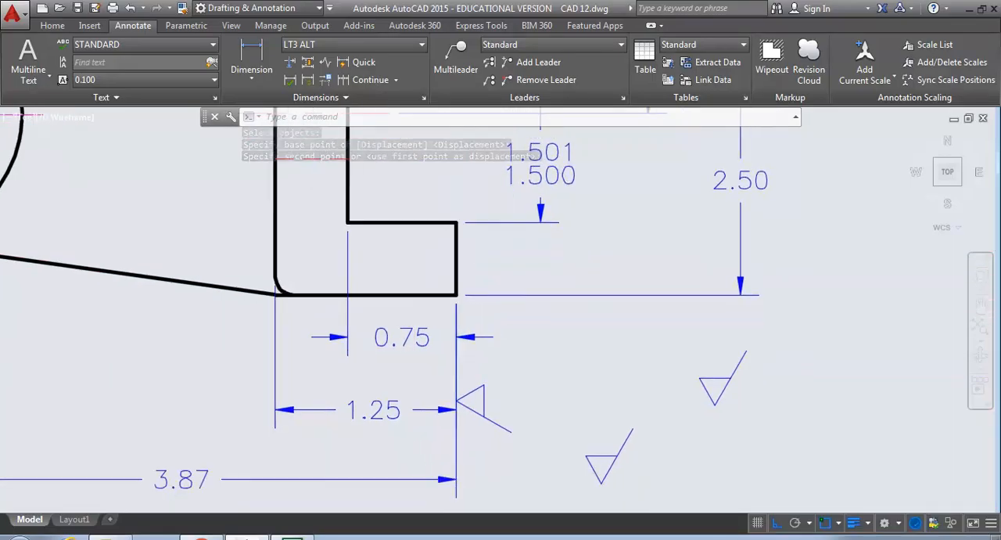
{"action": "key", "text": "Return"}
{"action": "left_click", "coordinate": [753, 417]}
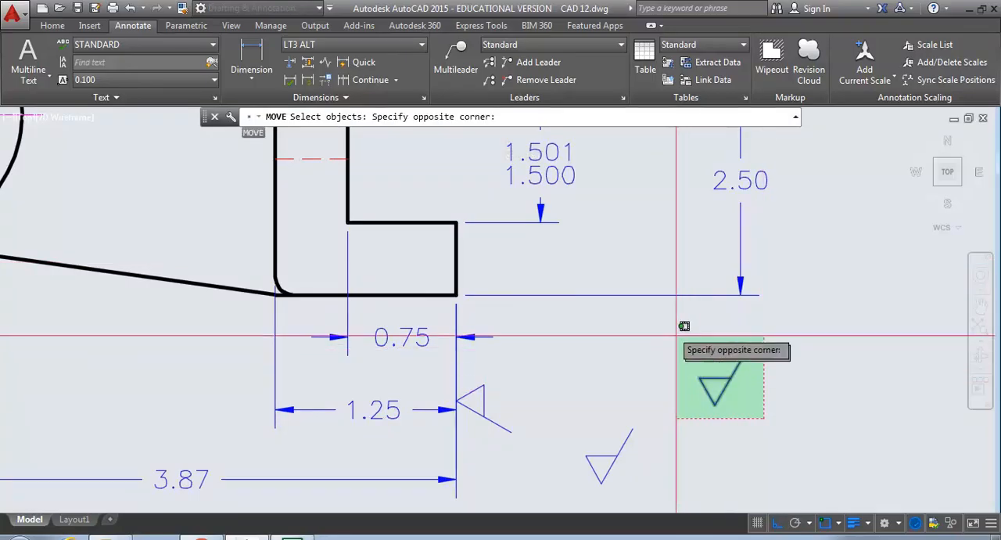
{"action": "left_click", "coordinate": [695, 325]}
{"action": "key", "text": "Return"}
{"action": "left_click", "coordinate": [714, 405]}
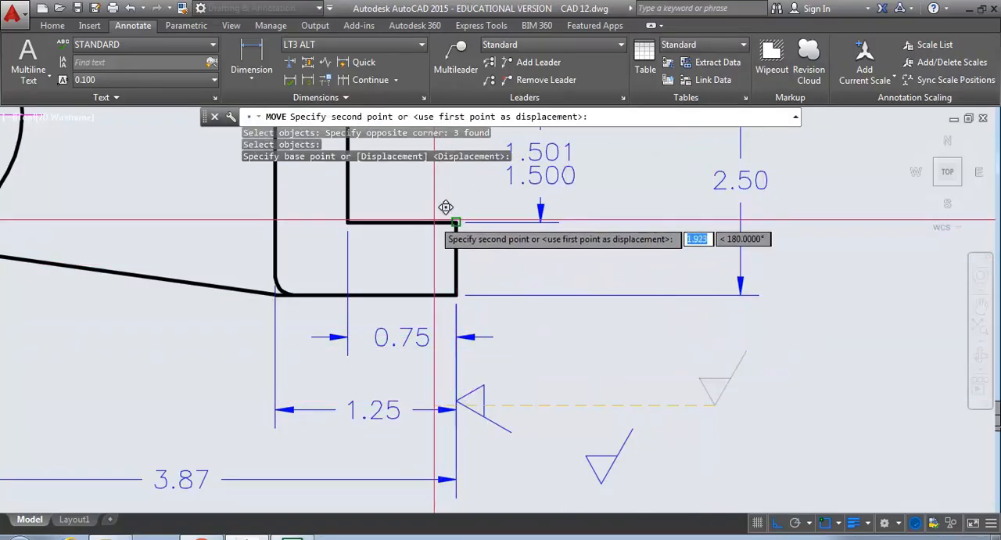
{"action": "left_click", "coordinate": [401, 222]}
{"action": "scroll", "coordinate": [442, 253], "scroll_direction": "down", "scroll_amount": 2}
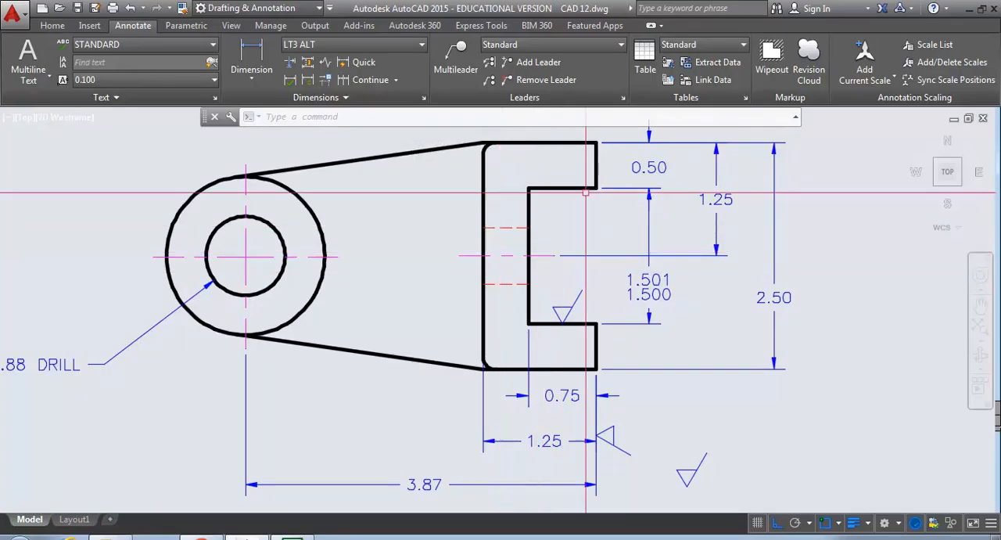
{"action": "middle_click_drag", "start_coordinate": [576, 267], "coordinate": [530, 233]}
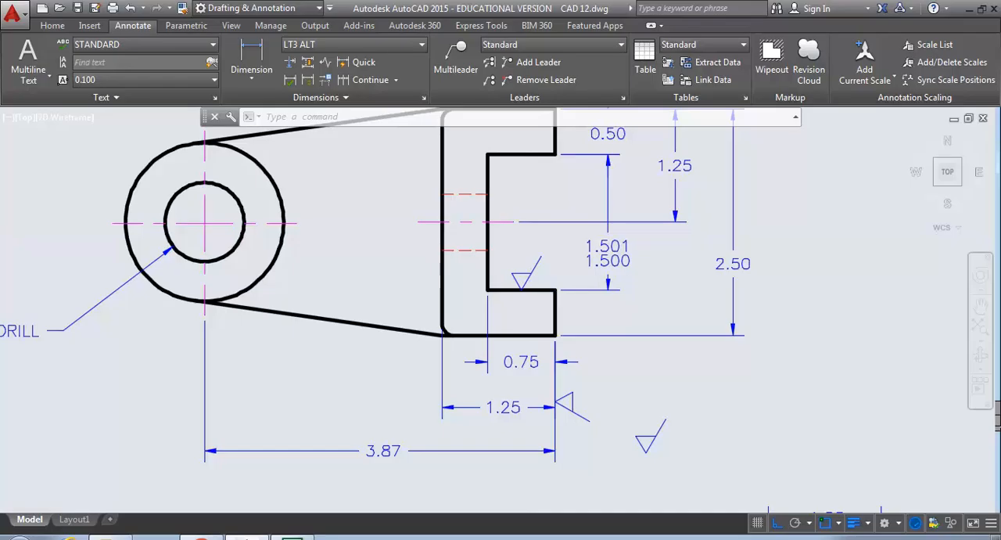
{"action": "left_click", "coordinate": [531, 233]}
{"action": "type", "text": "CP"}
{"action": "key", "text": "Return"}
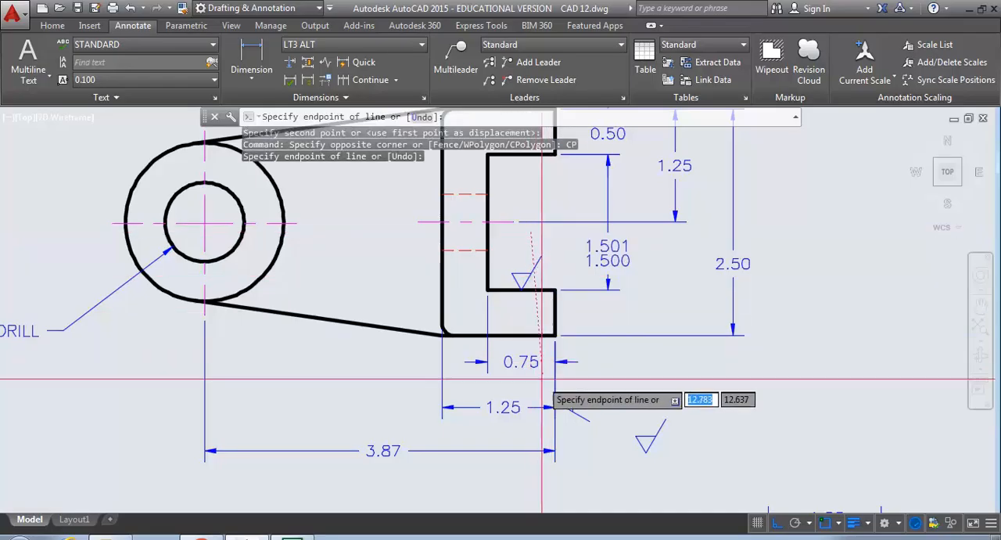
{"action": "key", "text": "Escape"}
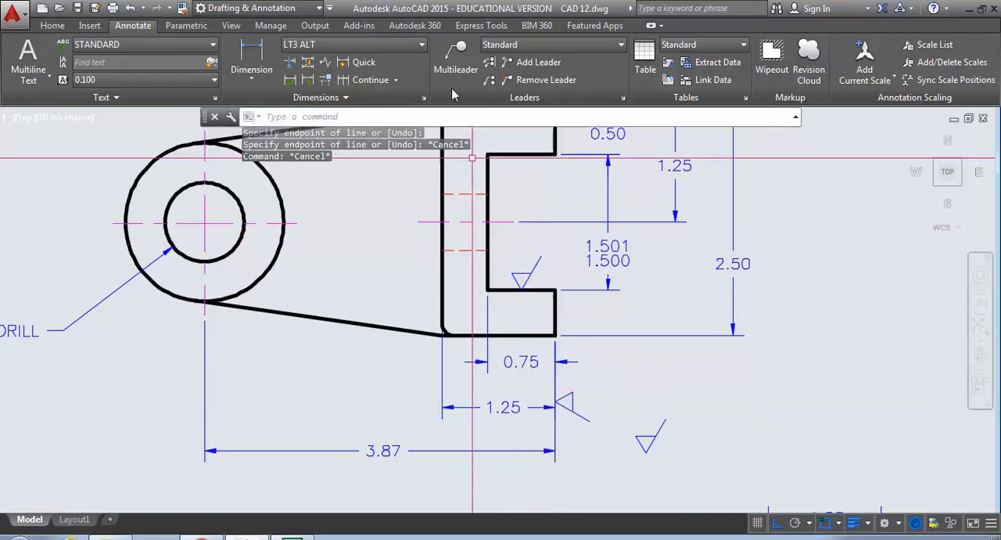
- Copy the rotated finish symbol from the 1.25 dimension's extension line to the slot's vertical edge, at the end of the upper hidden line
{"action": "left_click", "coordinate": [52, 25]}
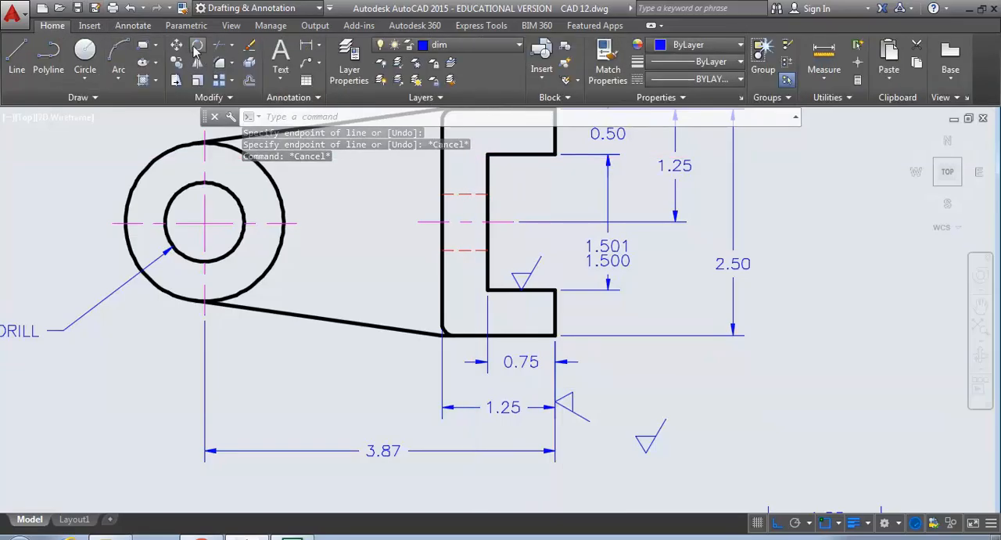
{"action": "left_click", "coordinate": [178, 64]}
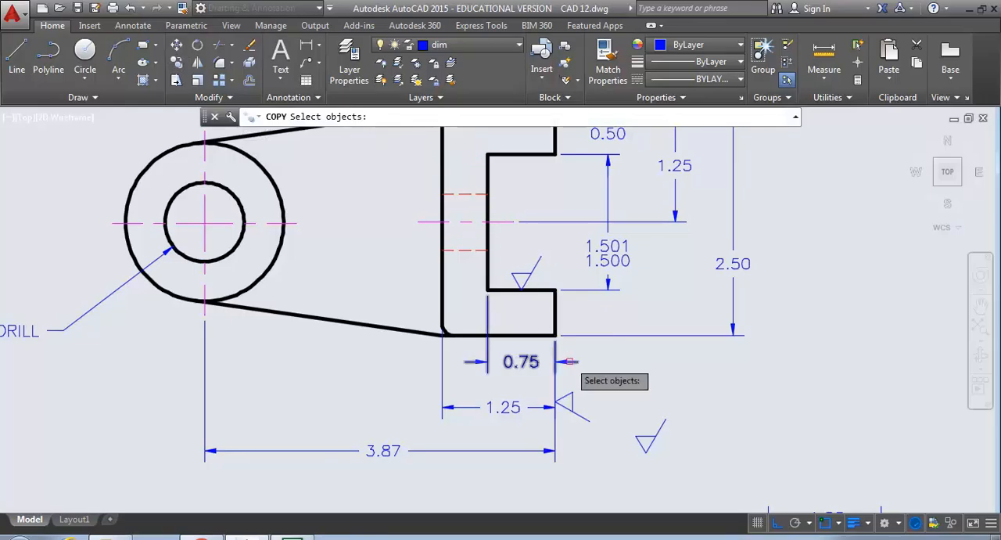
{"action": "left_click", "coordinate": [540, 382]}
{"action": "left_click", "coordinate": [601, 440]}
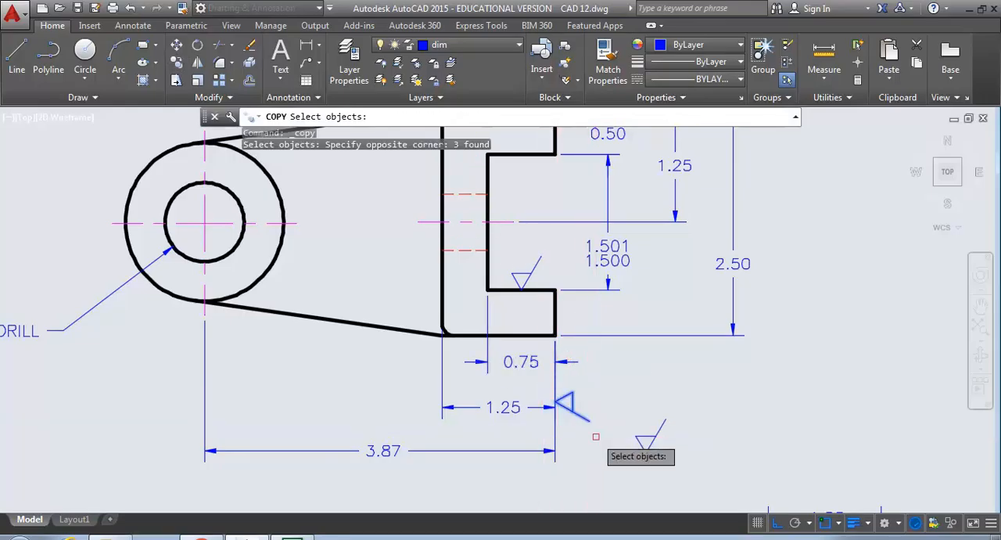
{"action": "key", "text": "Return"}
{"action": "left_click", "coordinate": [556, 404]}
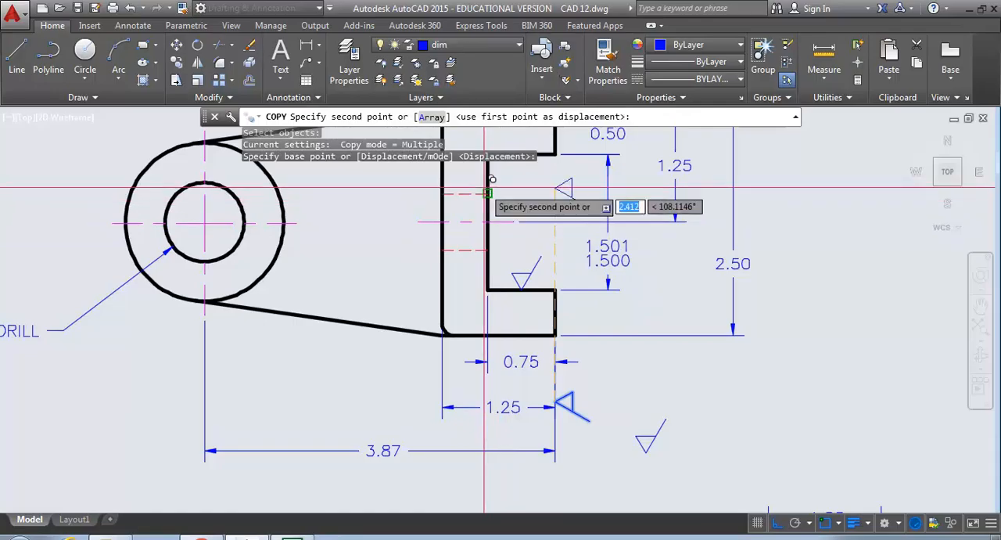
{"action": "left_click", "coordinate": [495, 188]}
{"action": "middle_click_drag", "start_coordinate": [457, 244], "coordinate": [477, 361]}
{"action": "key", "text": "Escape"}
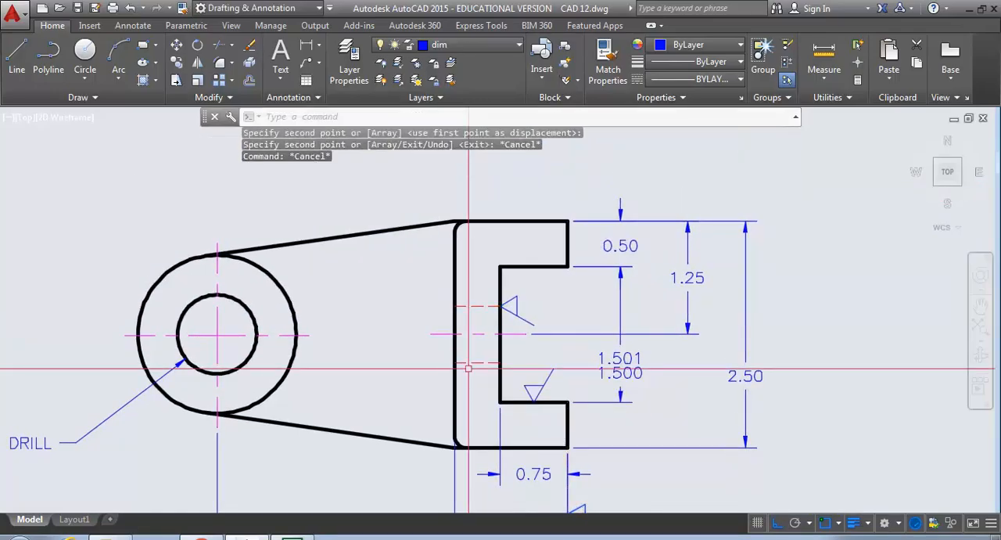
- Move the finish symbol on the slot's vertical edge straight up by about 0.06, clear of the hidden line
{"action": "type", "text": "m"}
{"action": "key", "text": "Return"}
{"action": "left_click", "coordinate": [483, 289]}
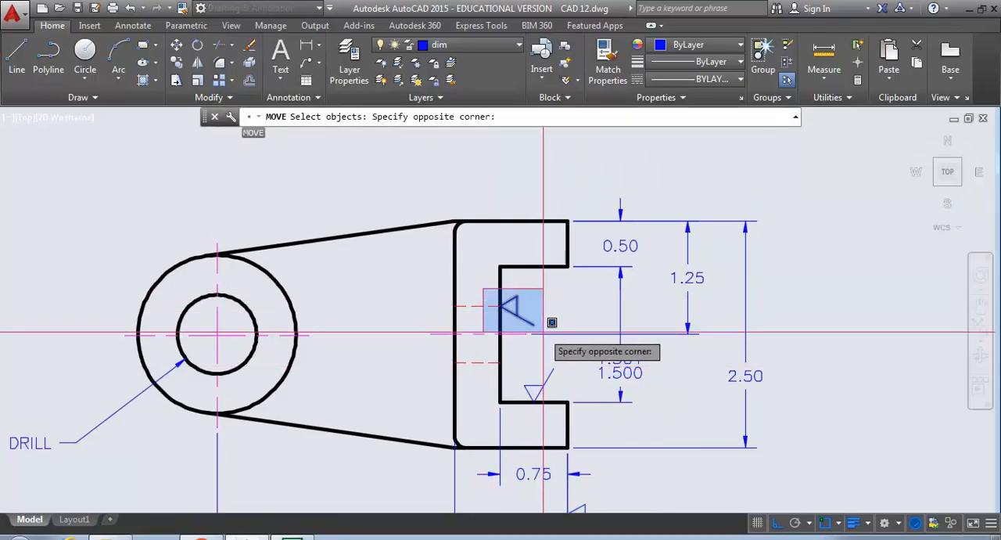
{"action": "left_click", "coordinate": [547, 326]}
{"action": "key", "text": "Return"}
{"action": "left_click", "coordinate": [474, 177]}
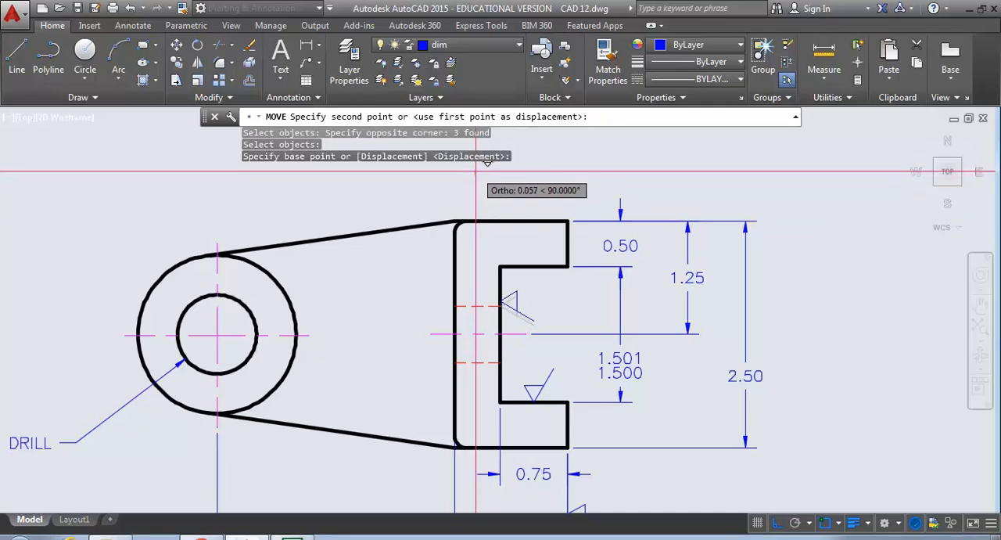
{"action": "left_click", "coordinate": [476, 171]}
- Rotate the remaining loose finish symbol below the top view 180° about its tip so that it points upward
{"action": "middle_click_drag", "start_coordinate": [435, 205], "coordinate": [396, 112]}
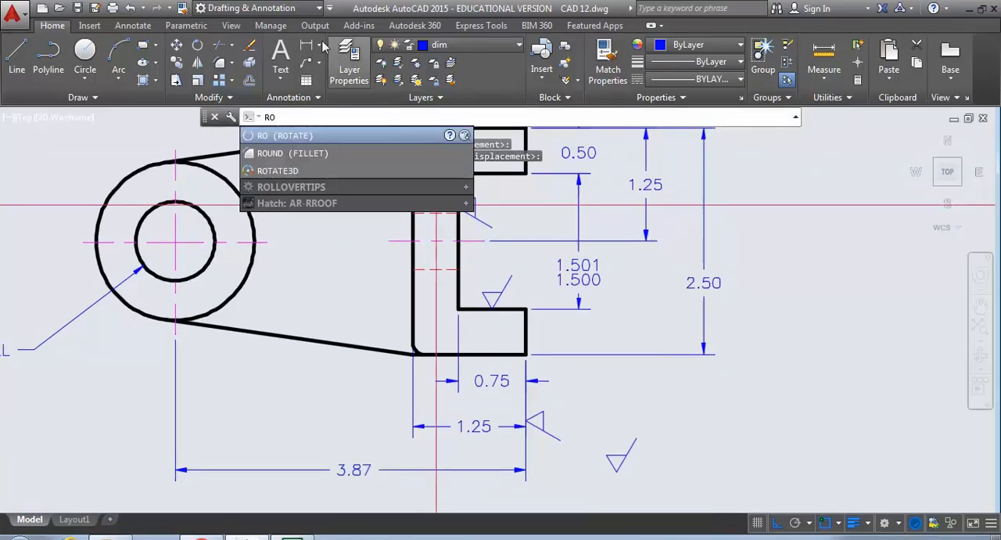
{"action": "left_click", "coordinate": [196, 45]}
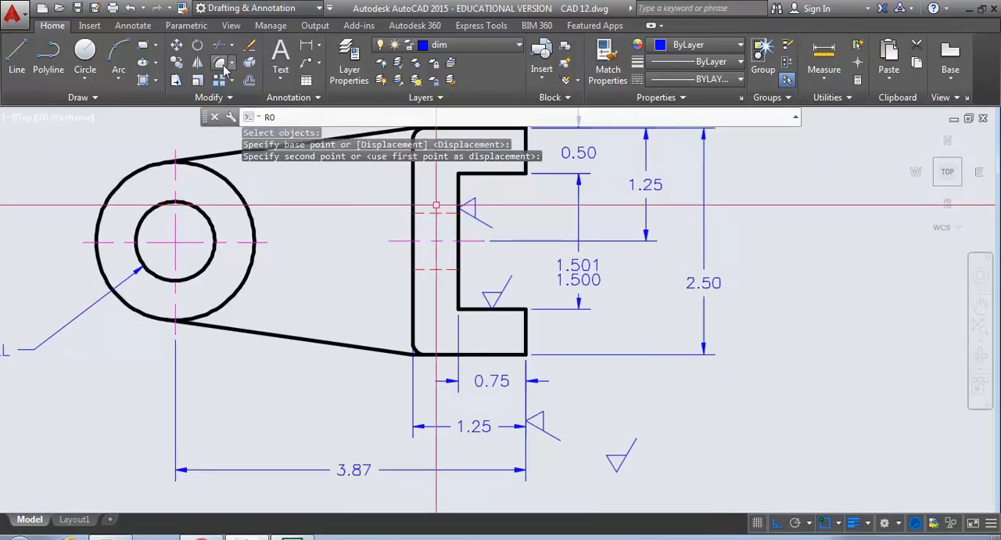
{"action": "left_click", "coordinate": [199, 49]}
{"action": "left_click", "coordinate": [650, 474]}
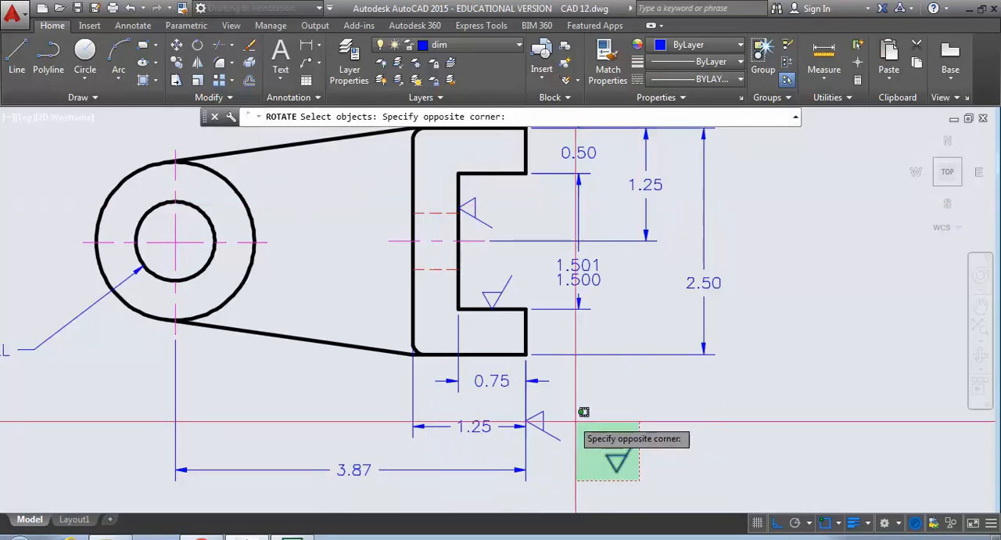
{"action": "left_click", "coordinate": [579, 408]}
{"action": "key", "text": "Return"}
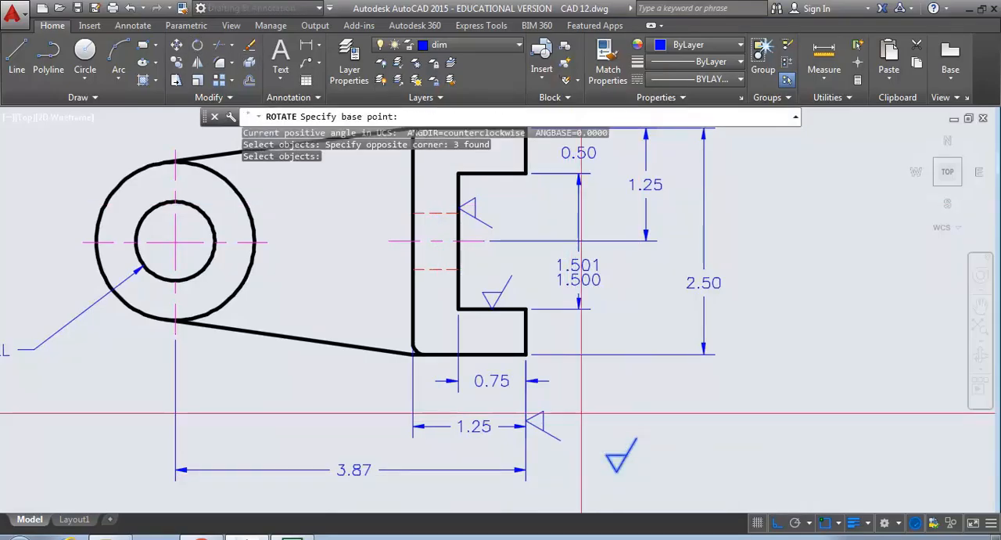
{"action": "left_click", "coordinate": [616, 462]}
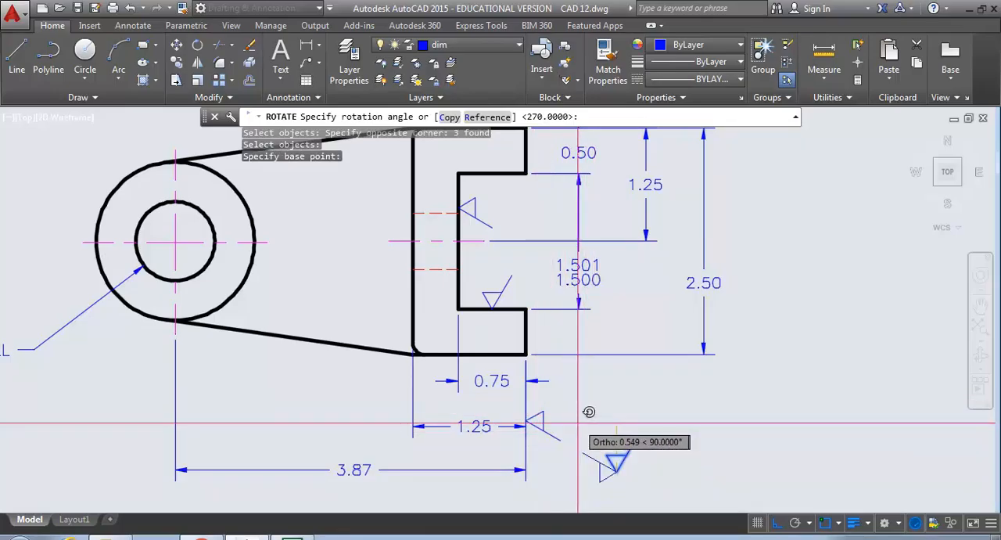
{"action": "left_click", "coordinate": [568, 445]}
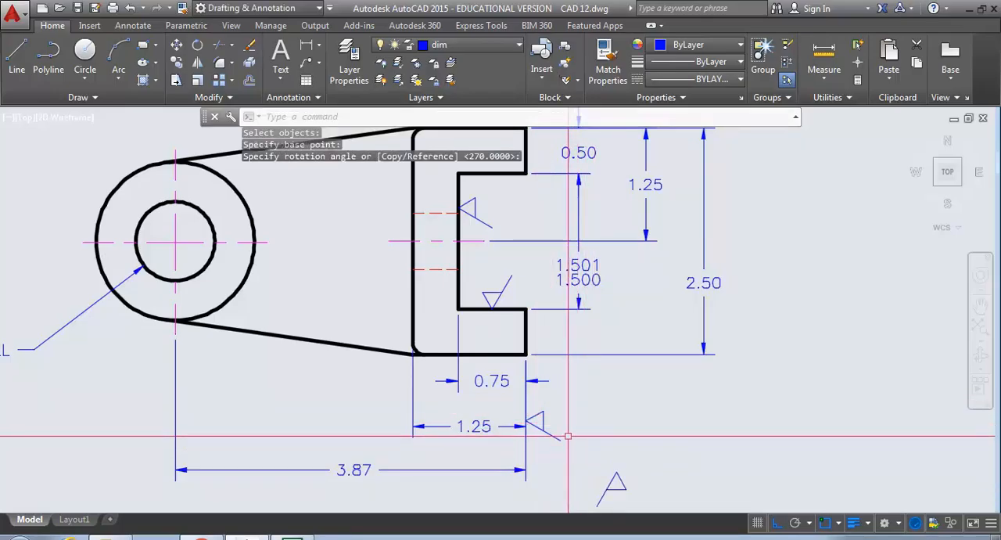
- Move the upside-down finish symbol by its tip onto the midpoint of the slot's upper edge
{"action": "left_click", "coordinate": [179, 47]}
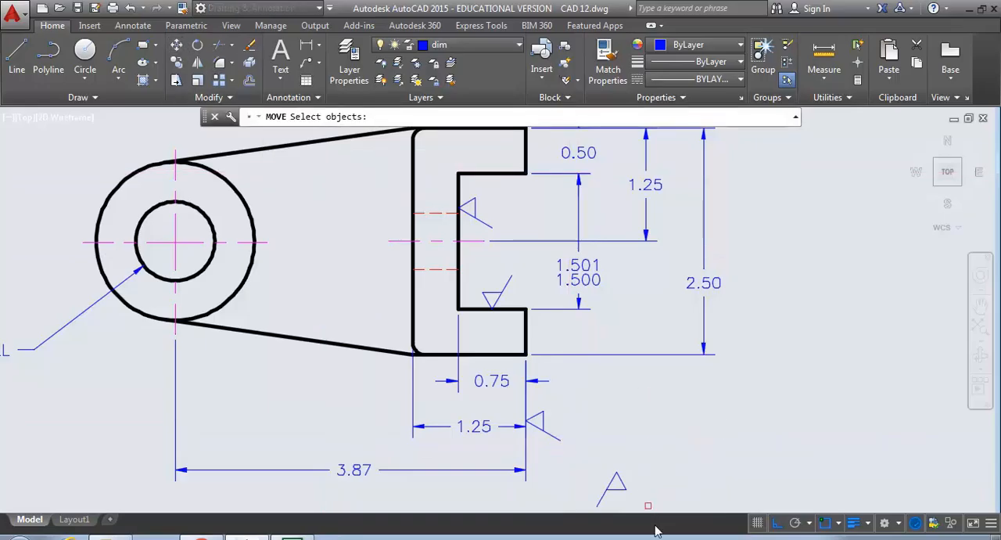
{"action": "left_click", "coordinate": [595, 456]}
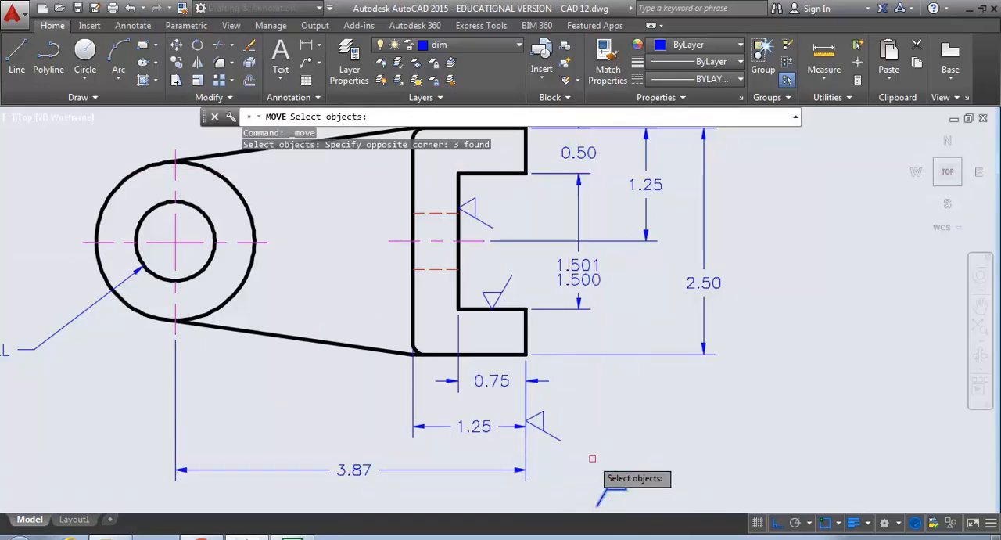
{"action": "key", "text": "Return"}
{"action": "left_click", "coordinate": [616, 479]}
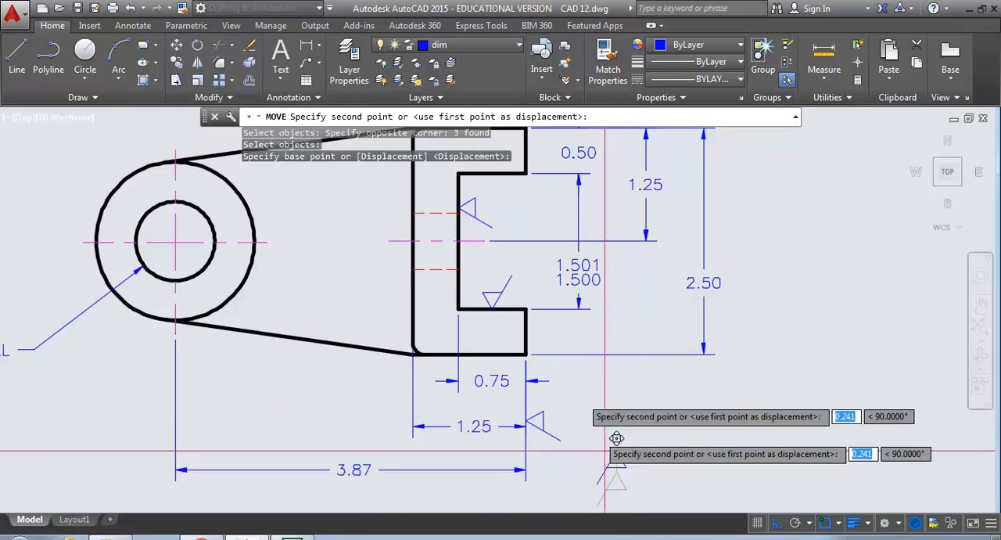
{"action": "left_click", "coordinate": [516, 166]}
- Move the upside-down finish symbol horizontally from the slot's upper edge onto the upper extension line of the 1.501/1.500 dimension
{"action": "scroll", "coordinate": [520, 247], "scroll_direction": "up", "scroll_amount": 2}
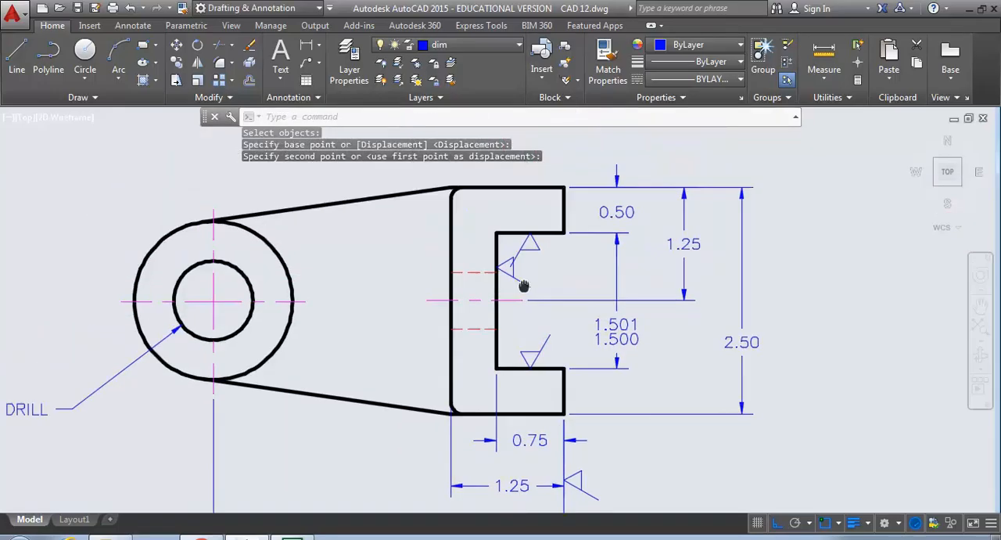
{"action": "scroll", "coordinate": [531, 274], "scroll_direction": "up", "scroll_amount": 2}
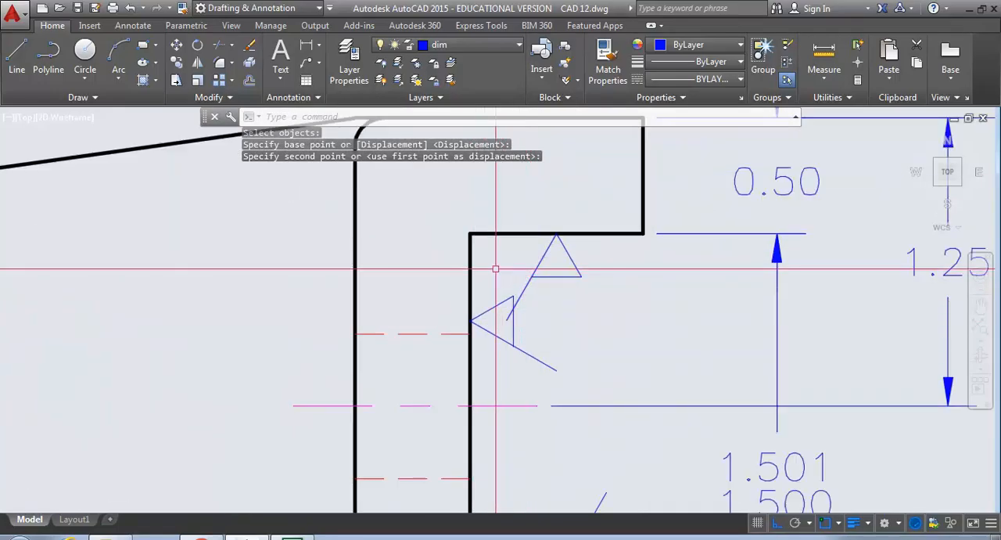
{"action": "key", "text": "Escape"}
{"action": "key", "text": "Escape"}
{"action": "type", "text": "m"}
{"action": "key", "text": "Return"}
{"action": "left_click", "coordinate": [581, 288]}
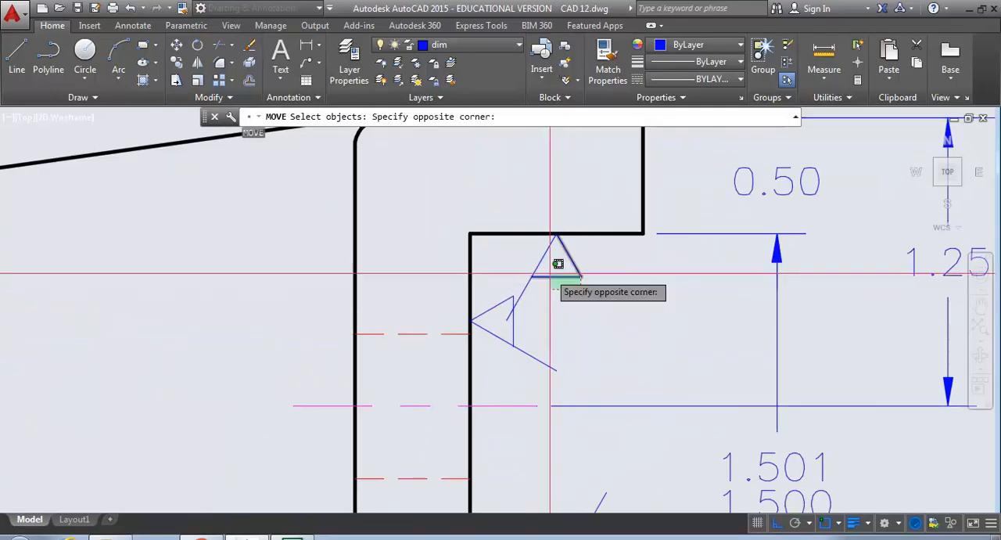
{"action": "left_click", "coordinate": [543, 252]}
{"action": "key", "text": "Return"}
{"action": "left_click", "coordinate": [558, 319]}
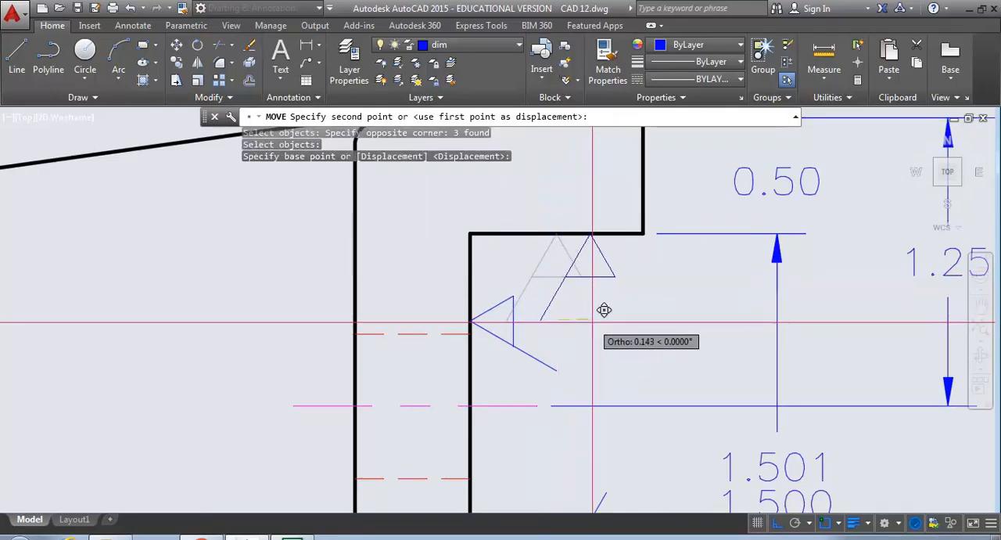
{"action": "left_click", "coordinate": [693, 305]}
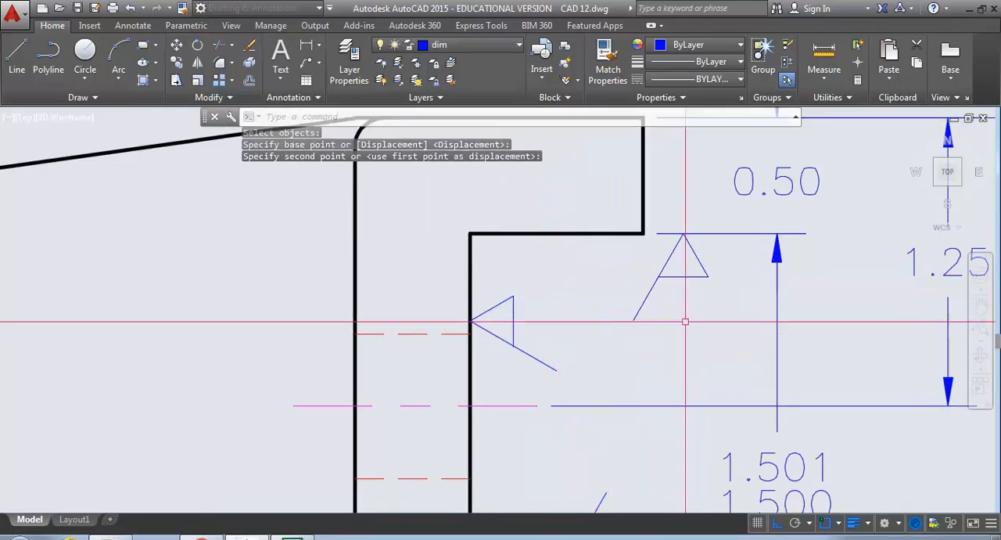
- Examine the top, front and side views with their dimensions and placed surface finish symbols
{"action": "scroll", "coordinate": [677, 329], "scroll_direction": "down", "scroll_amount": 4}
{"action": "scroll", "coordinate": [674, 326], "scroll_direction": "down", "scroll_amount": 2}
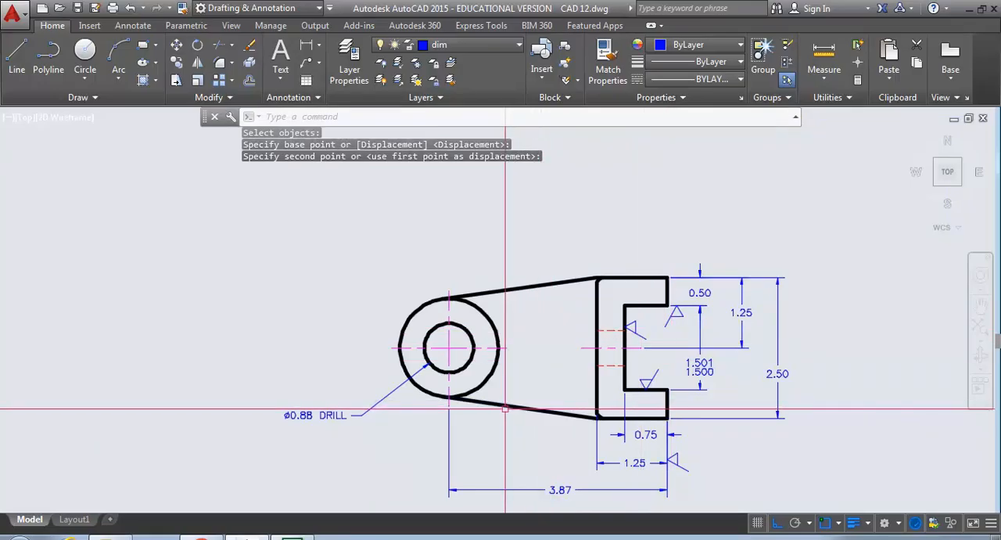
{"action": "middle_click_drag", "start_coordinate": [505, 408], "coordinate": [500, 279]}
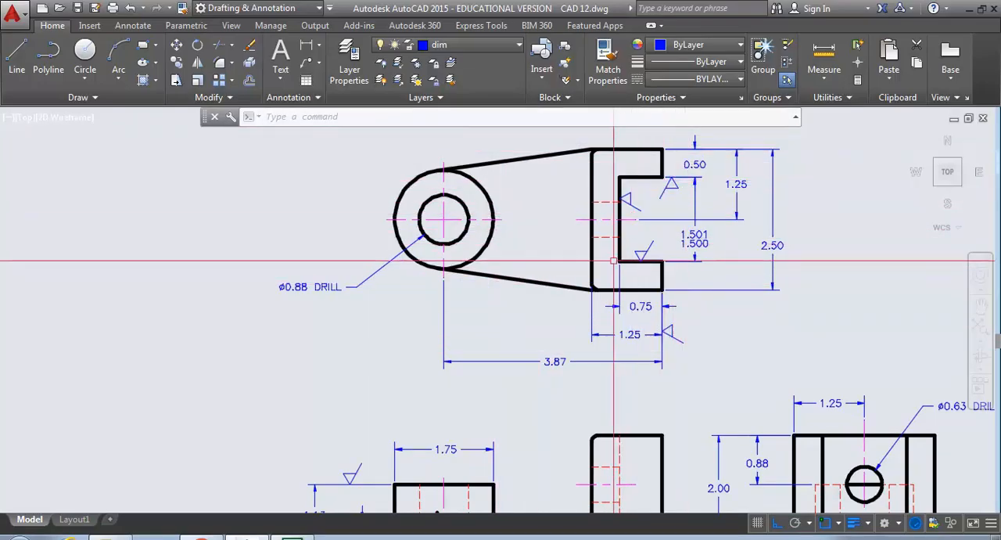
{"action": "middle_click_drag", "start_coordinate": [491, 312], "coordinate": [484, 183]}
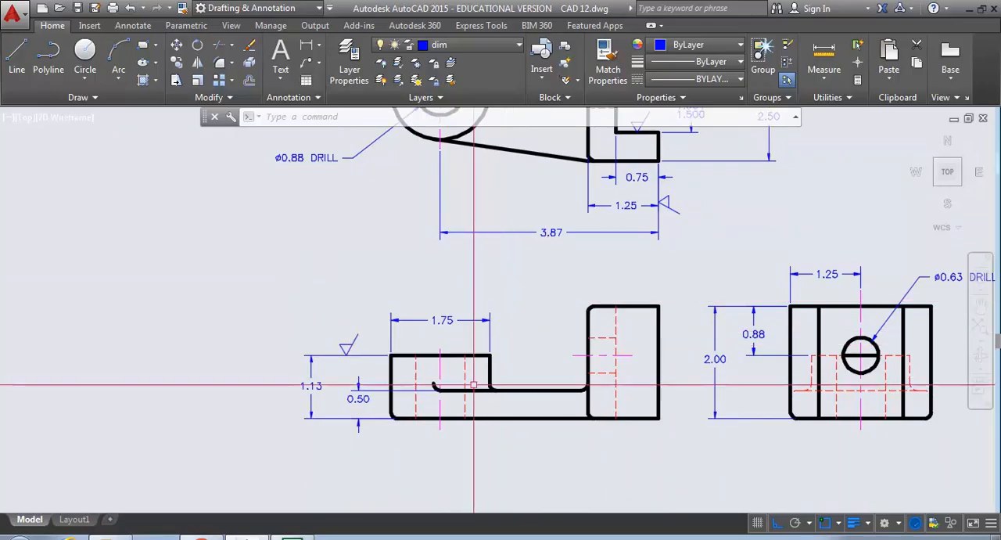
{"action": "scroll", "coordinate": [440, 416], "scroll_direction": "down", "scroll_amount": 2}
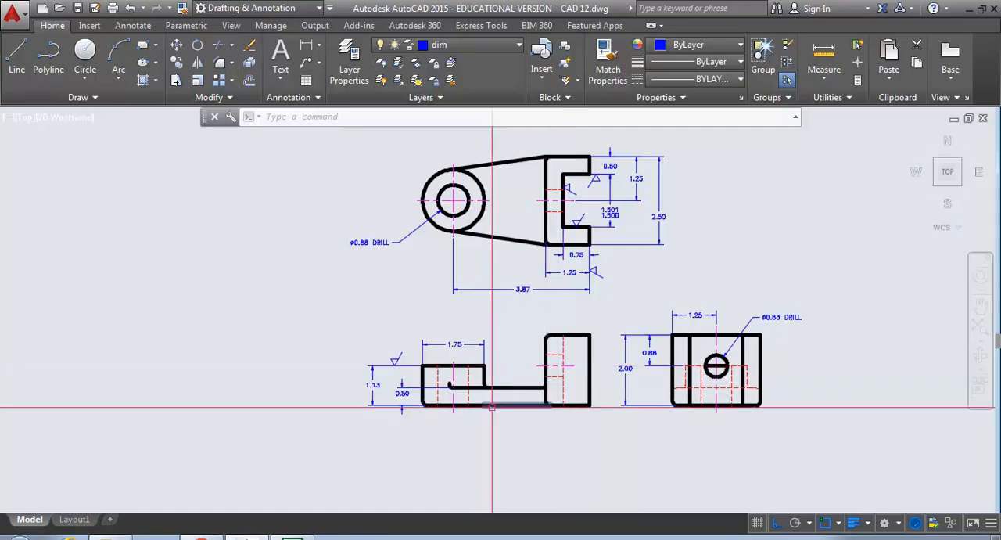
{"action": "scroll", "coordinate": [491, 407], "scroll_direction": "down", "scroll_amount": 3}
{"action": "mouse_move", "coordinate": [492, 407]}
{"action": "middle_mouse_down"}
{"action": "mouse_move", "coordinate": [455, 360]}
{"action": "mouse_move", "coordinate": [416, 371]}
{"action": "mouse_move", "coordinate": [418, 384]}
{"action": "middle_mouse_up"}
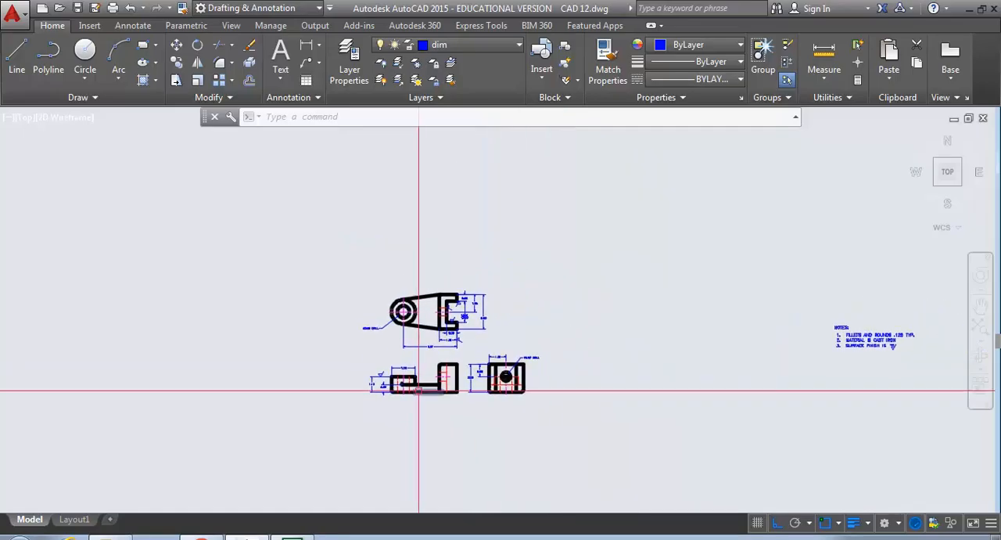
- Insert the Sinclair B Border block at scale 1 in the empty space beside the three views
{"action": "left_click", "coordinate": [544, 60]}
{"action": "left_click", "coordinate": [563, 240]}
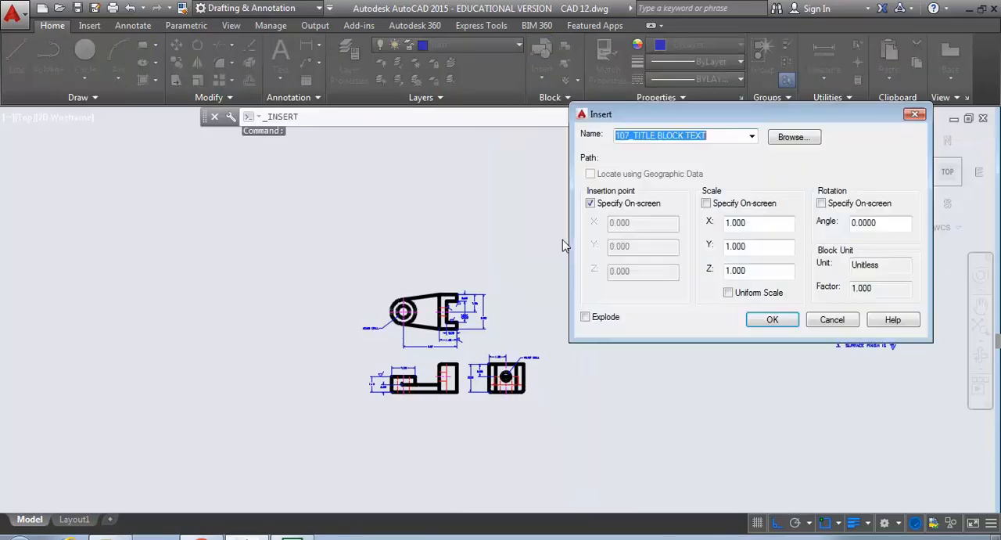
{"action": "left_click", "coordinate": [752, 138]}
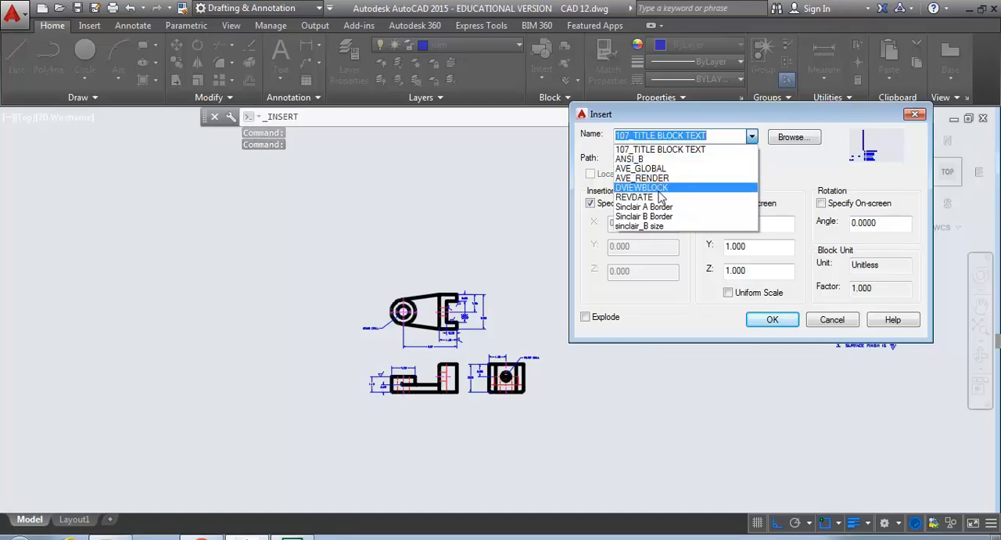
{"action": "left_click", "coordinate": [658, 227]}
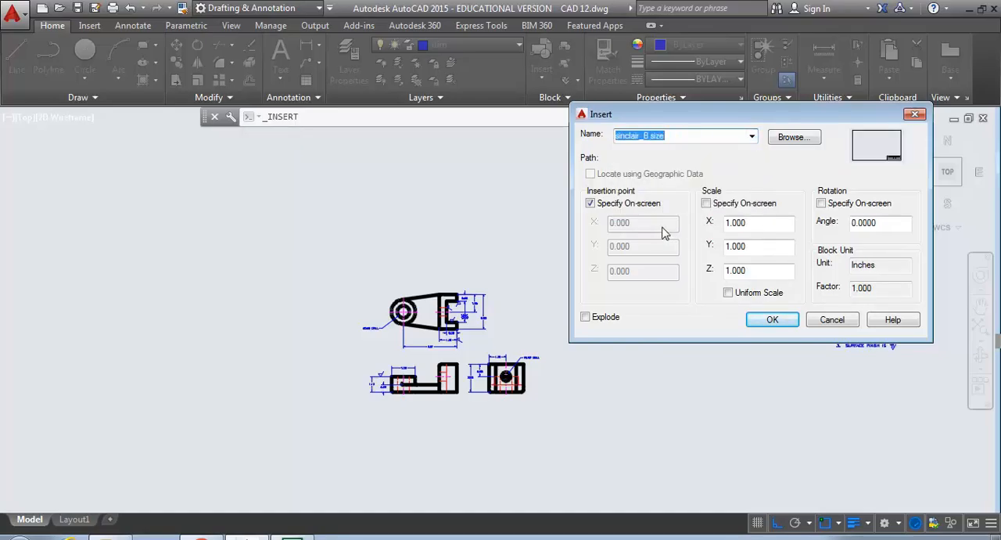
{"action": "left_click", "coordinate": [751, 137]}
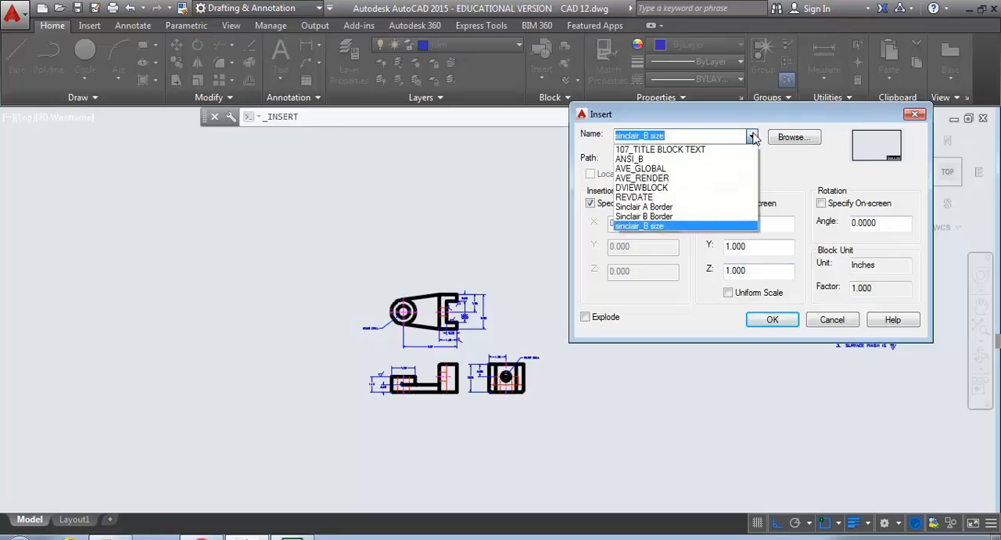
{"action": "left_click", "coordinate": [670, 216]}
{"action": "left_click", "coordinate": [771, 320]}
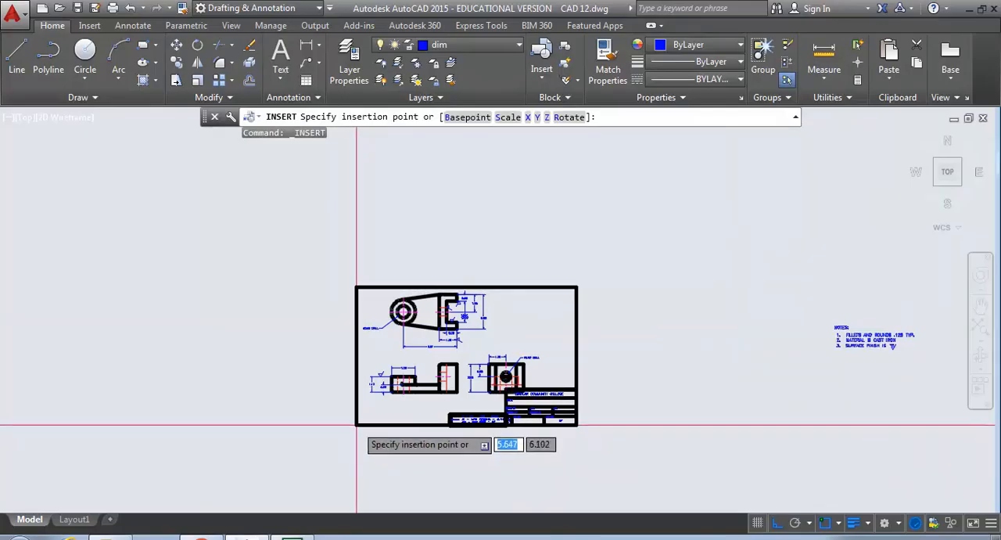
{"action": "scroll", "coordinate": [357, 428], "scroll_direction": "up", "scroll_amount": 4}
{"action": "scroll", "coordinate": [357, 428], "scroll_direction": "down", "scroll_amount": 2}
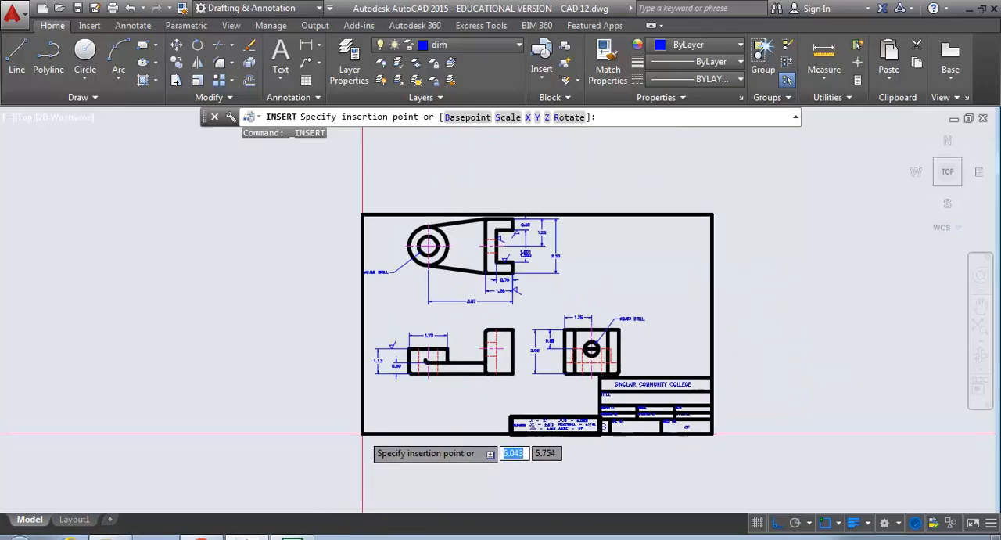
{"action": "left_click", "coordinate": [1, 407]}
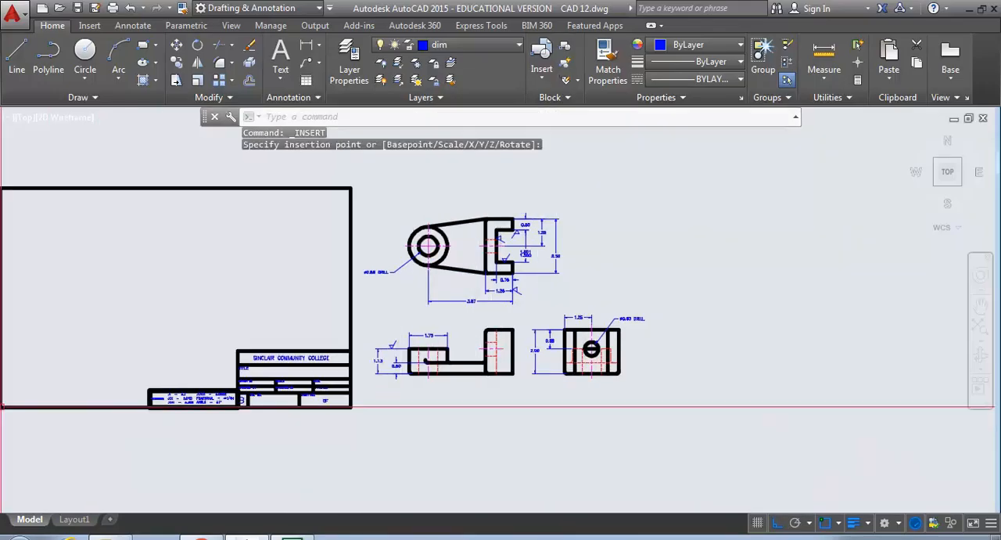
- Move the front and side views together with their dimensions straight up, closer to the top view
{"action": "middle_click_drag", "start_coordinate": [416, 327], "coordinate": [457, 330]}
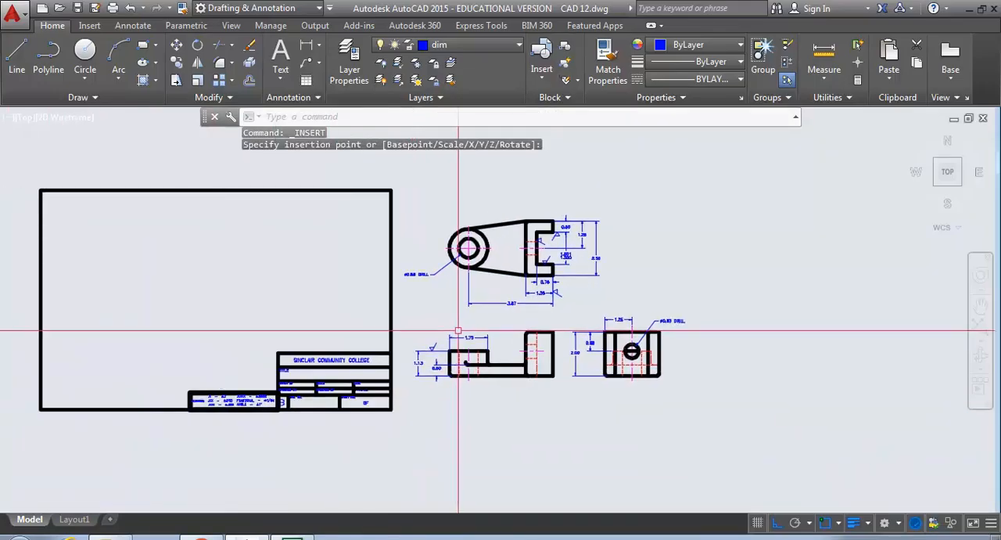
{"action": "type", "text": "m"}
{"action": "key", "text": "Return"}
{"action": "left_click", "coordinate": [702, 389]}
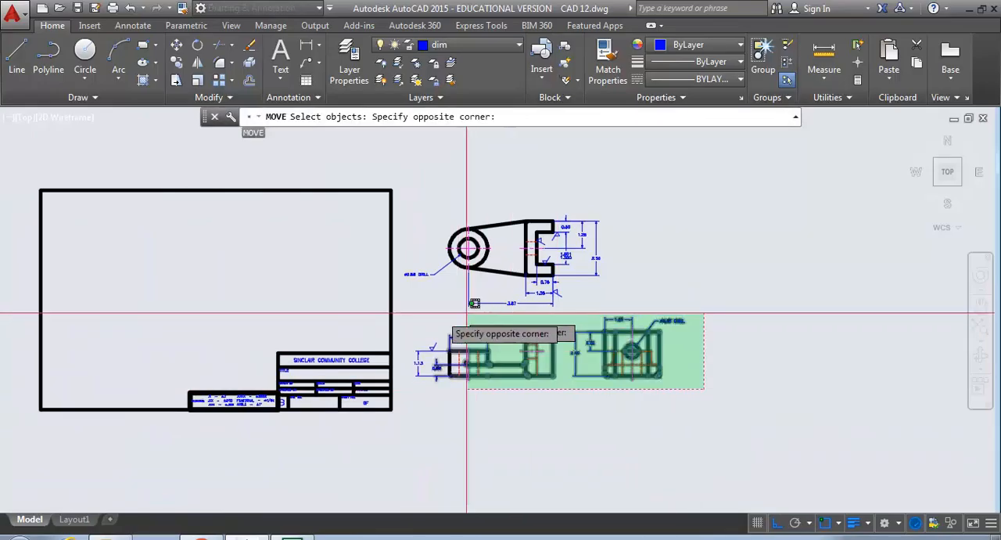
{"action": "left_click", "coordinate": [405, 309]}
{"action": "key", "text": "Return"}
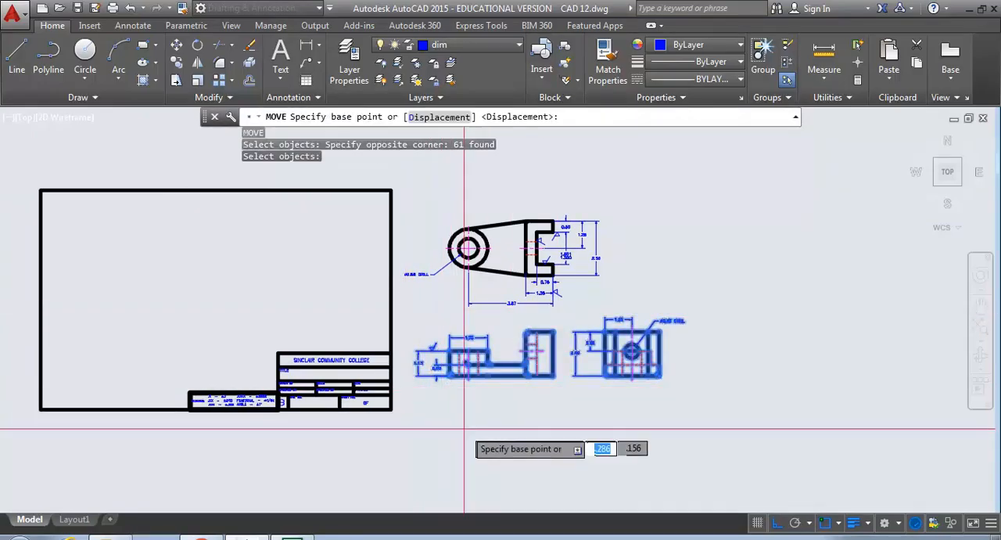
{"action": "left_click", "coordinate": [485, 443]}
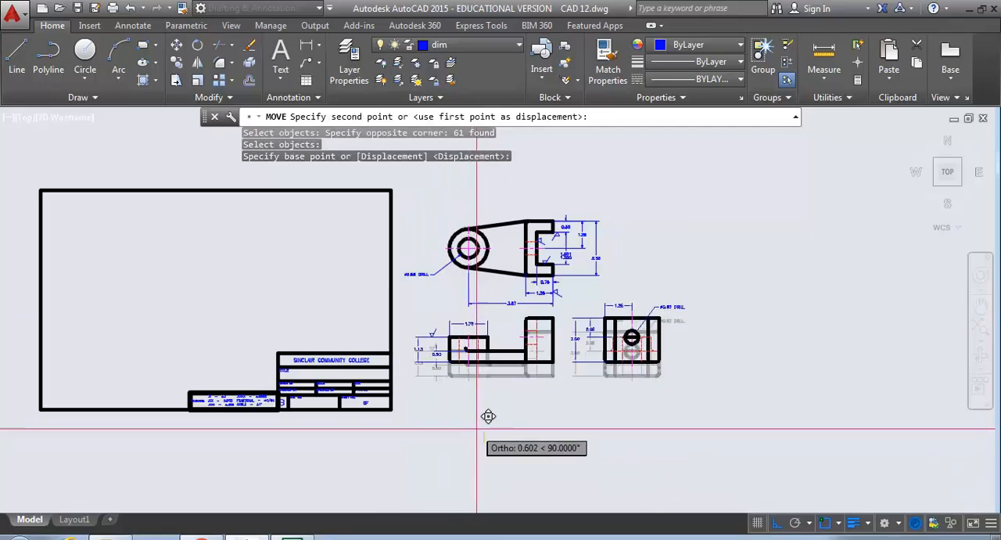
{"action": "left_click", "coordinate": [488, 411]}
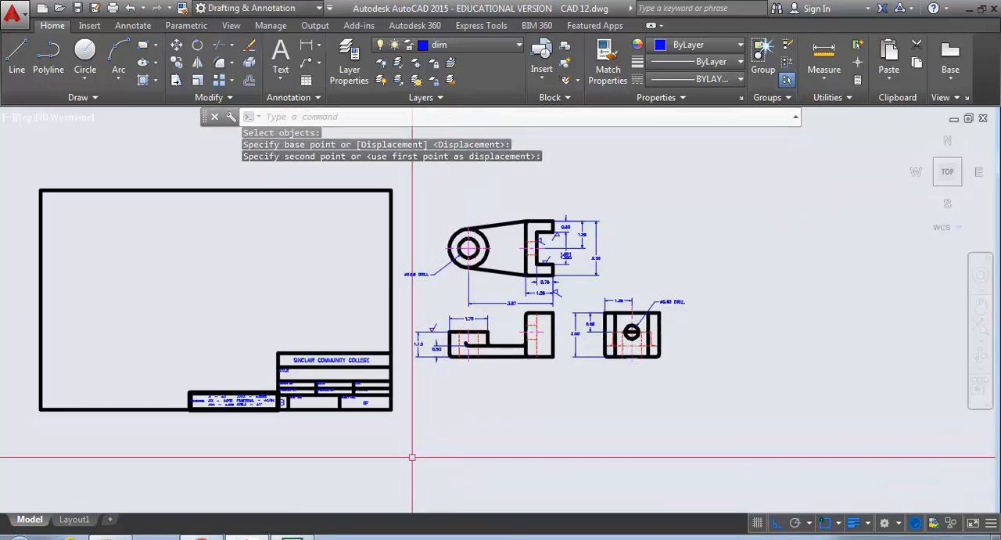
- Move the border block with Ortho off so that it encloses all three views above its title block
{"action": "key", "text": "Return"}
{"action": "left_click", "coordinate": [362, 404]}
{"action": "key", "text": "Return"}
{"action": "left_click", "coordinate": [354, 433]}
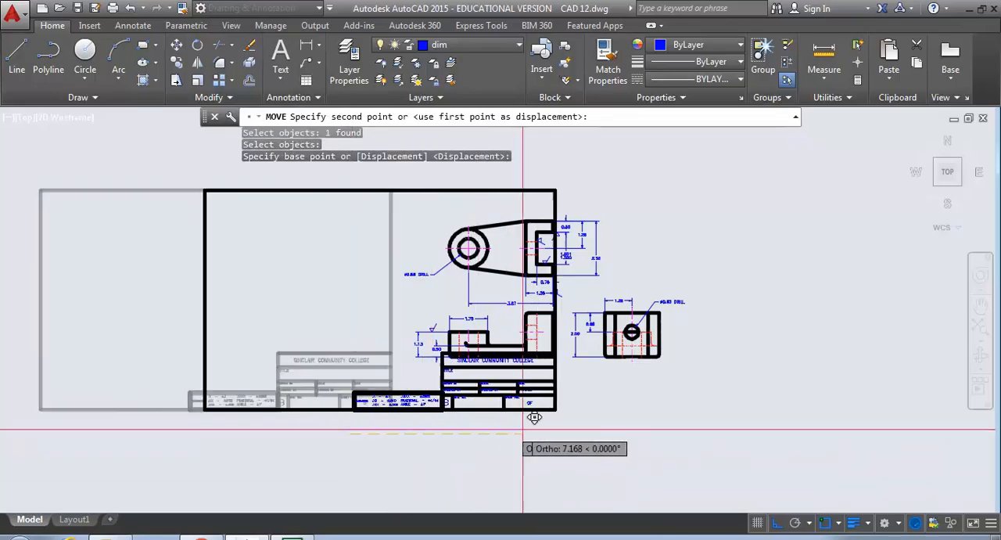
{"action": "key", "text": "F8"}
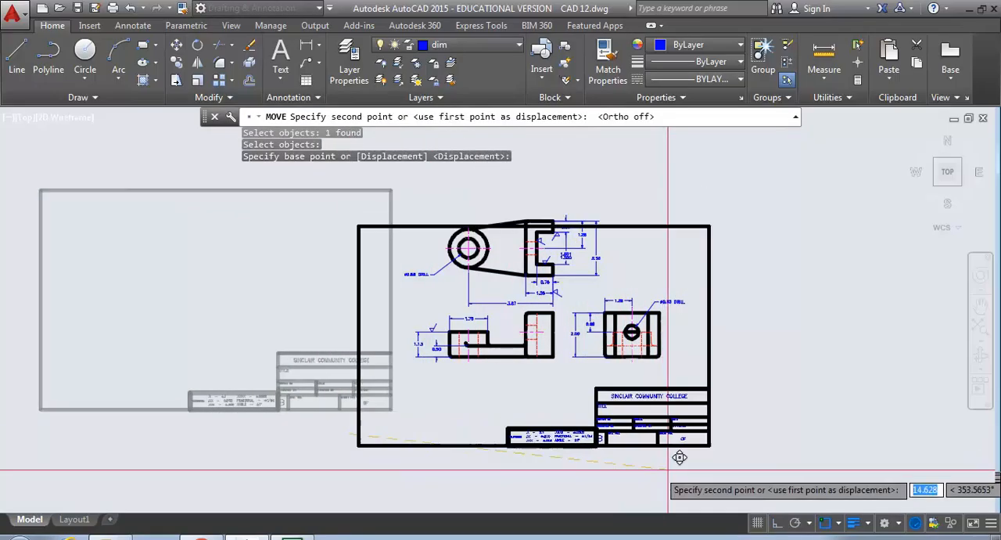
{"action": "left_click", "coordinate": [715, 435]}
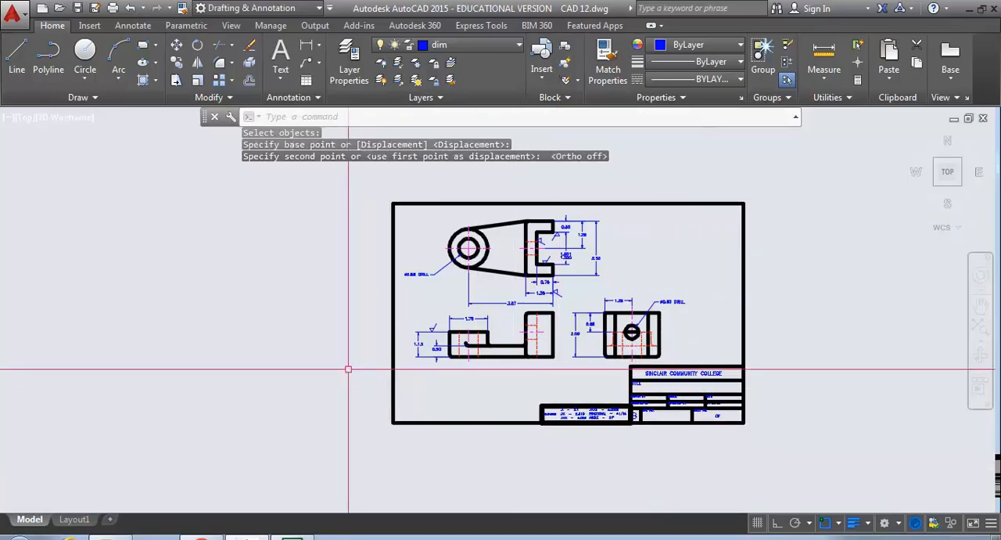
- Move the notes with their finish symbol into the border's upper right area, above the side view, with object snap off
{"action": "scroll", "coordinate": [376, 354], "scroll_direction": "down", "scroll_amount": 3}
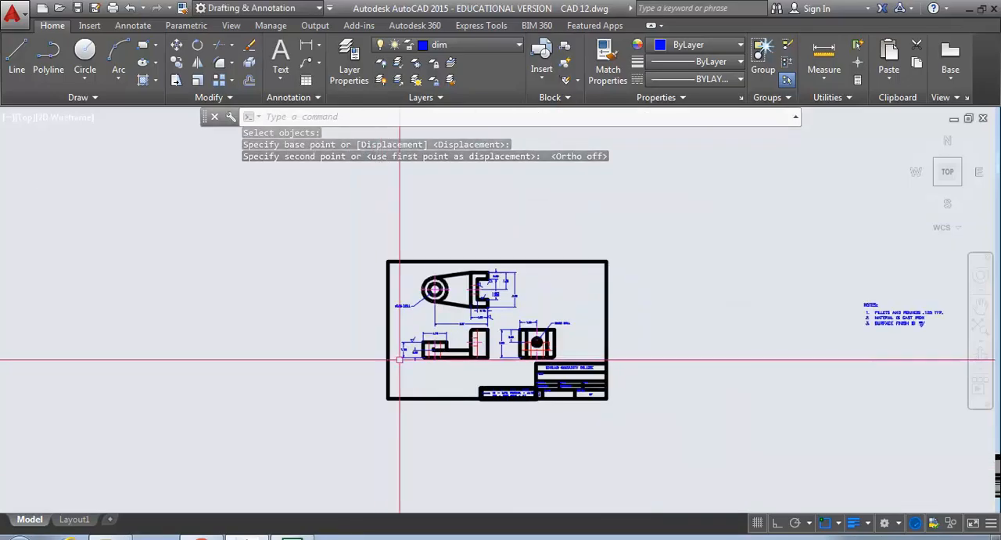
{"action": "key", "text": "Return"}
{"action": "left_click", "coordinate": [982, 396]}
{"action": "left_click", "coordinate": [842, 283]}
{"action": "left_click", "coordinate": [847, 384]}
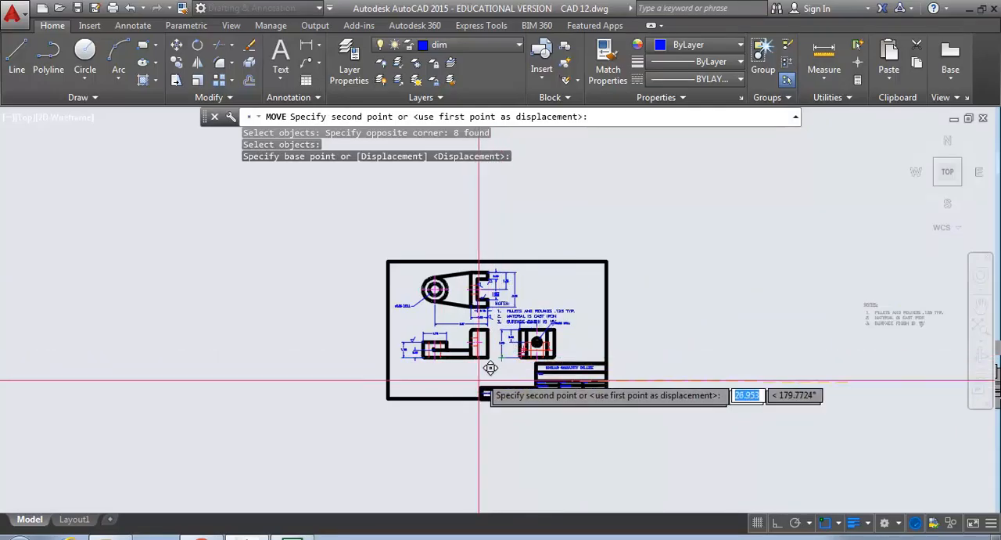
{"action": "key", "text": "F3"}
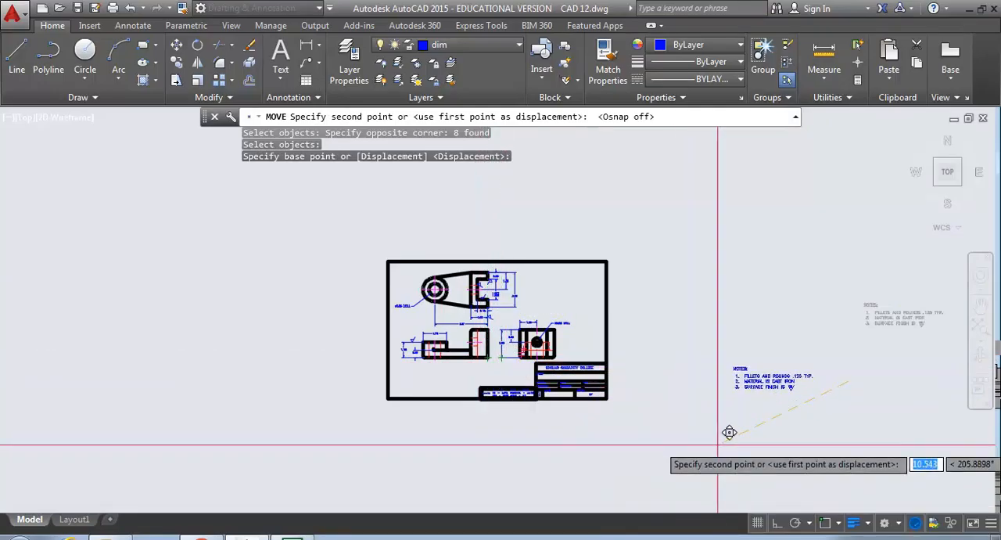
{"action": "left_click", "coordinate": [503, 358]}
{"action": "scroll", "coordinate": [493, 344], "scroll_direction": "up", "scroll_amount": 5}
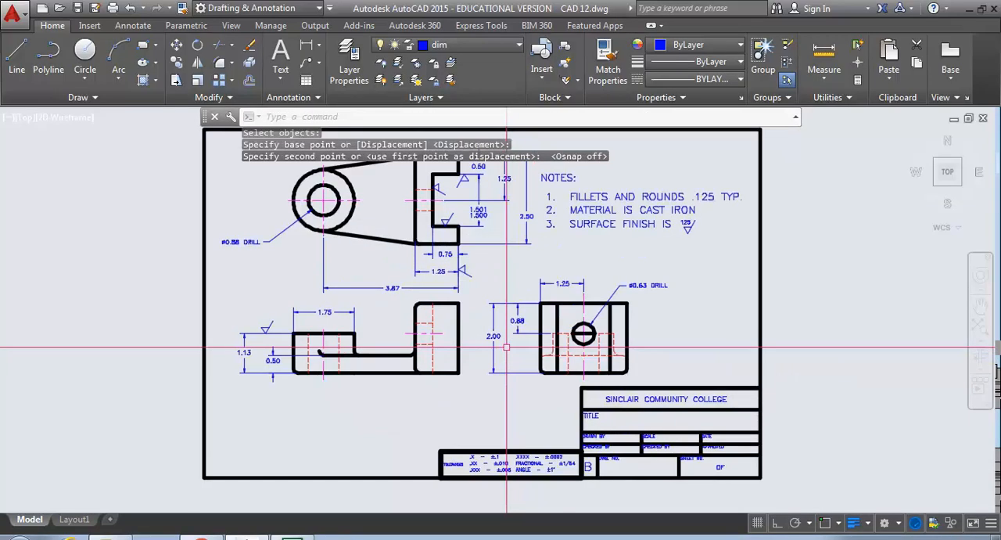
- Insert the 107_TITLE BLOCK TEXT block with object snap on at the border's lower right corner
{"action": "scroll", "coordinate": [561, 315], "scroll_direction": "down", "scroll_amount": 2}
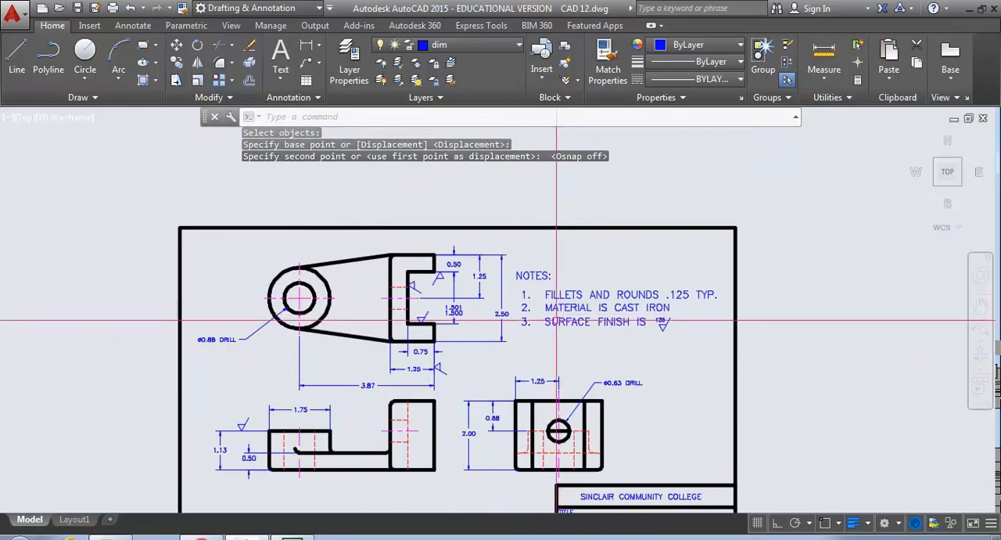
{"action": "scroll", "coordinate": [442, 497], "scroll_direction": "down", "scroll_amount": 2}
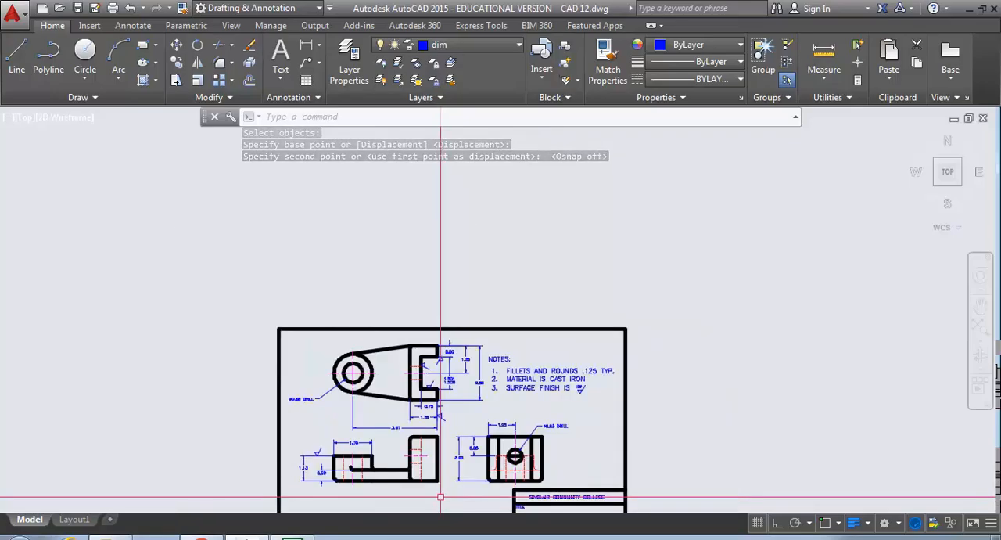
{"action": "middle_click_drag", "start_coordinate": [434, 482], "coordinate": [423, 369]}
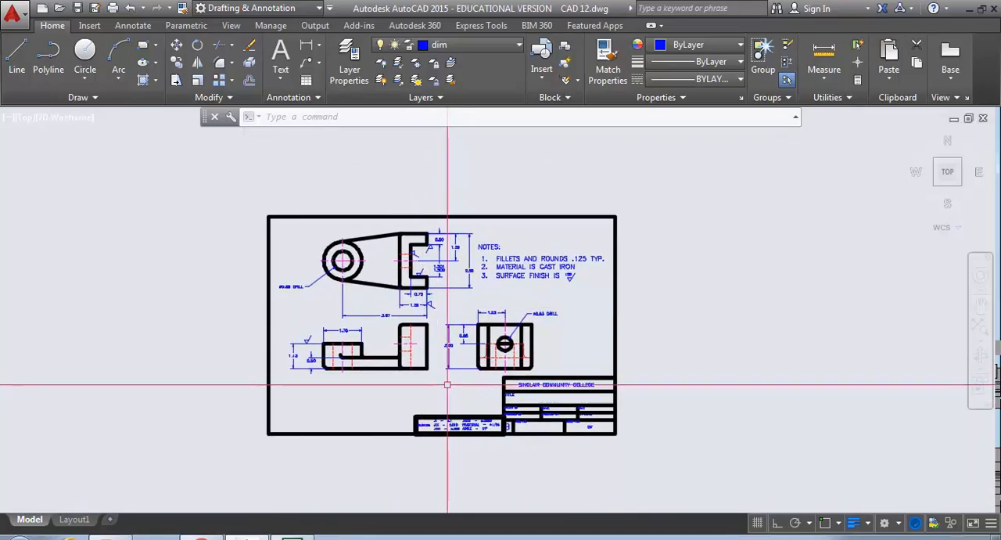
{"action": "type", "text": "i"}
{"action": "key", "text": "Return"}
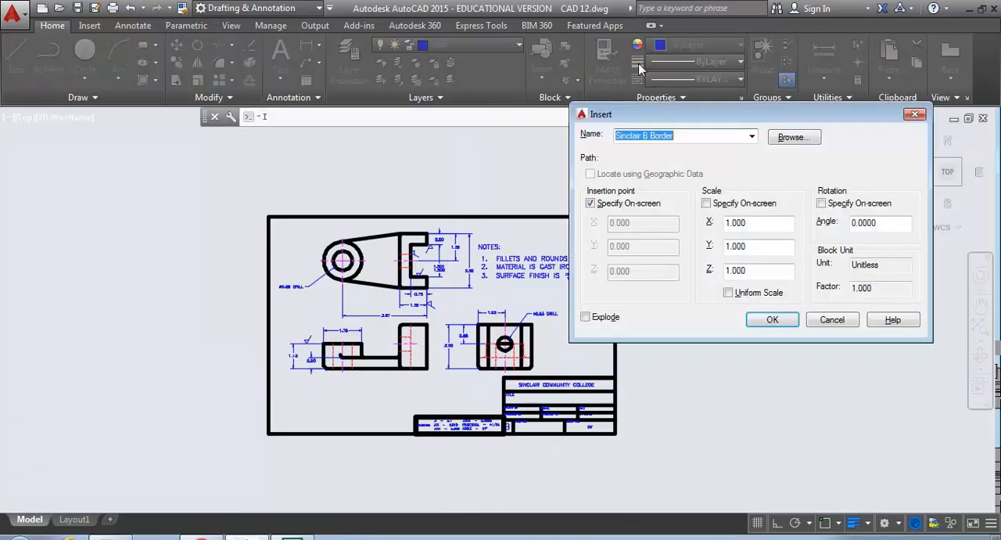
{"action": "left_click", "coordinate": [754, 139]}
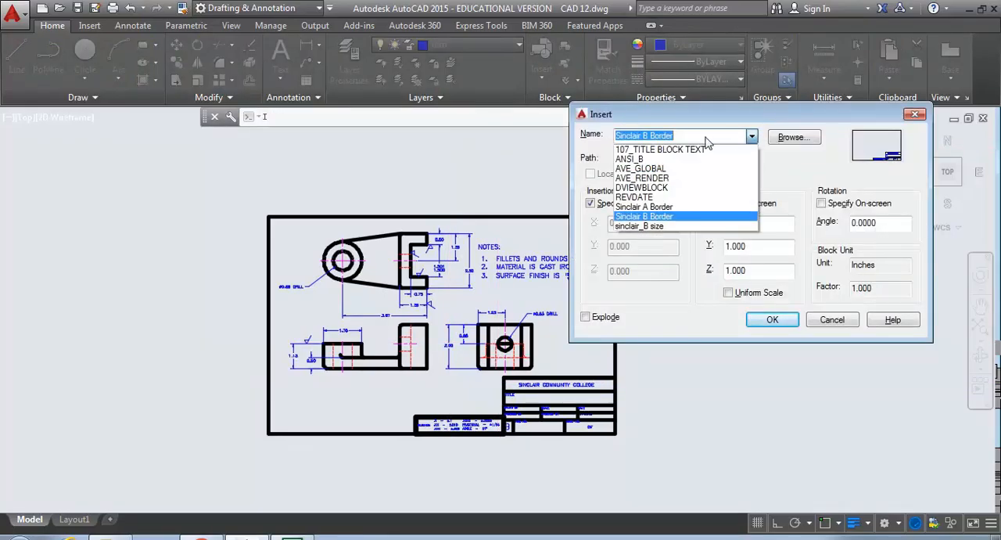
{"action": "left_click", "coordinate": [681, 154]}
{"action": "left_click", "coordinate": [770, 321]}
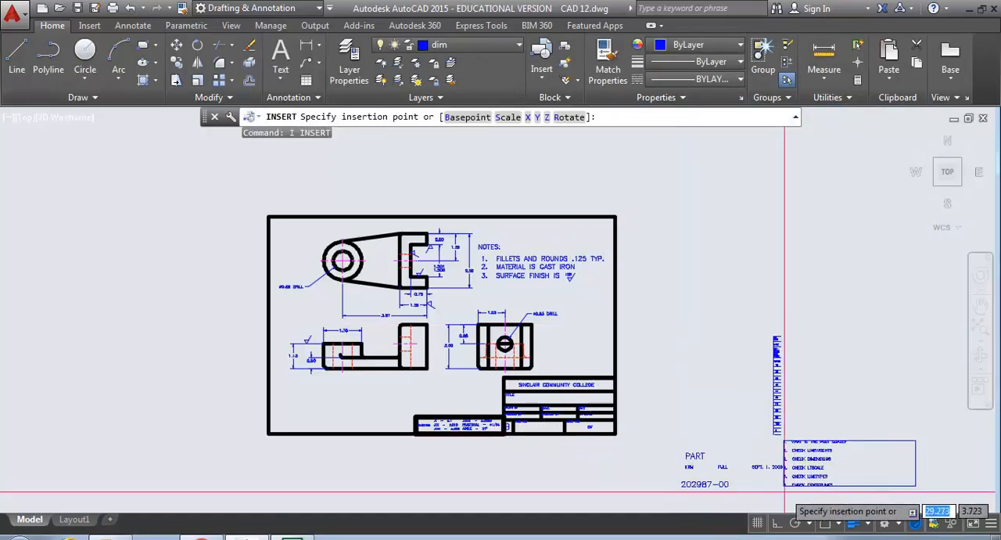
{"action": "left_click", "coordinate": [826, 523]}
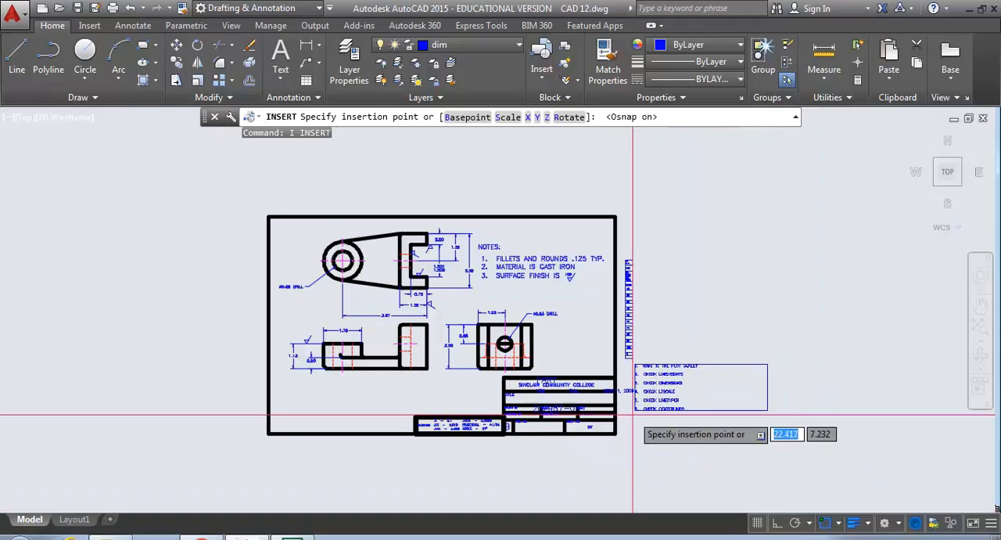
{"action": "left_click", "coordinate": [614, 433]}
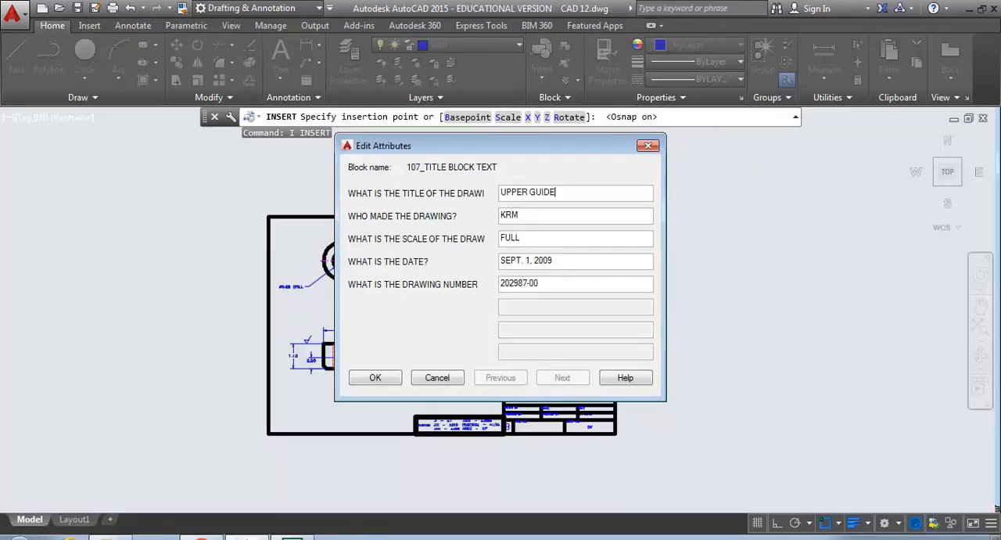
- Fill in the title block attributes with title UPPER GUIDE, date 4/20/16 and drawing number 12
{"action": "key", "text": "Tab"}
{"action": "key", "text": "Tab"}
{"action": "key", "text": "Tab"}
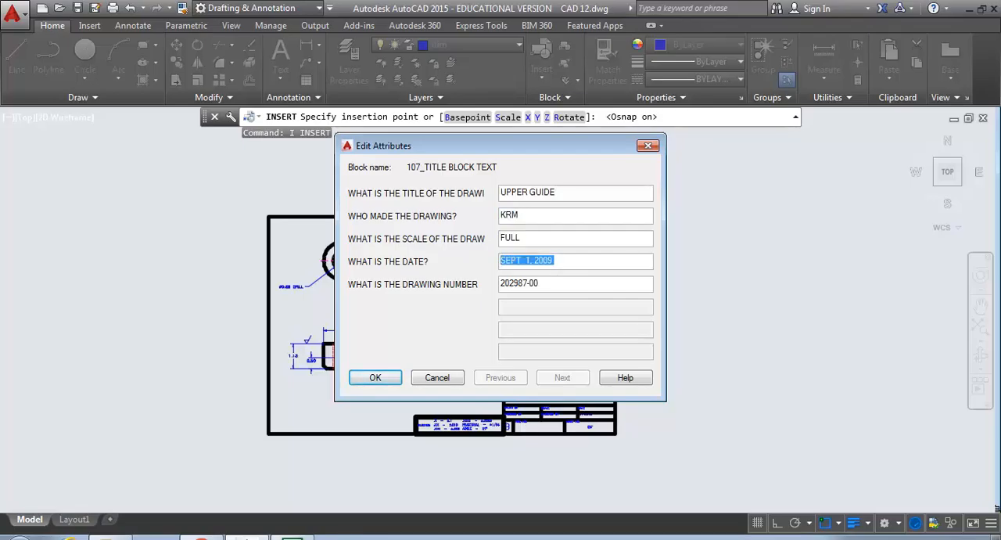
{"action": "type", "text": "4/20/16"}
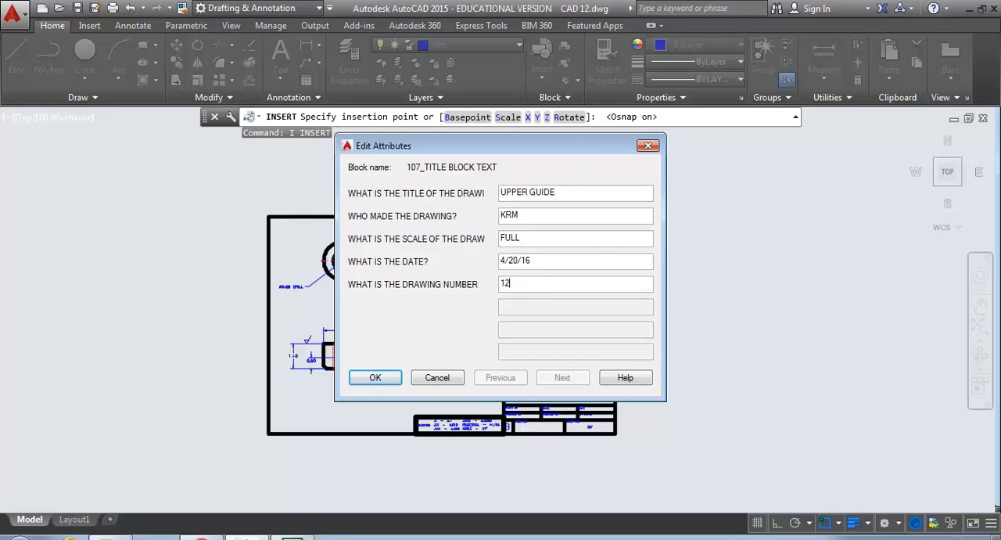
{"action": "left_click", "coordinate": [379, 378]}
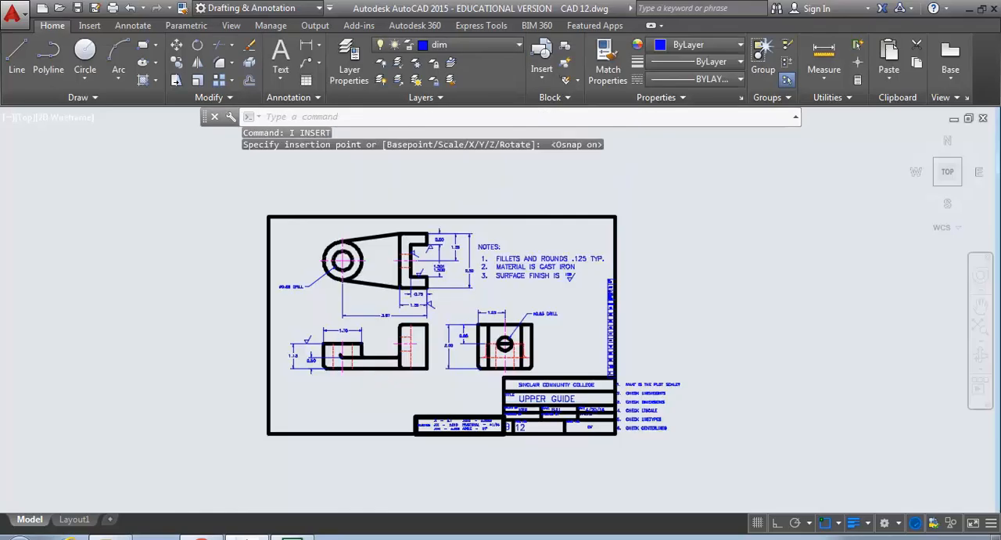
{"action": "scroll", "coordinate": [538, 404], "scroll_direction": "up", "scroll_amount": 4}
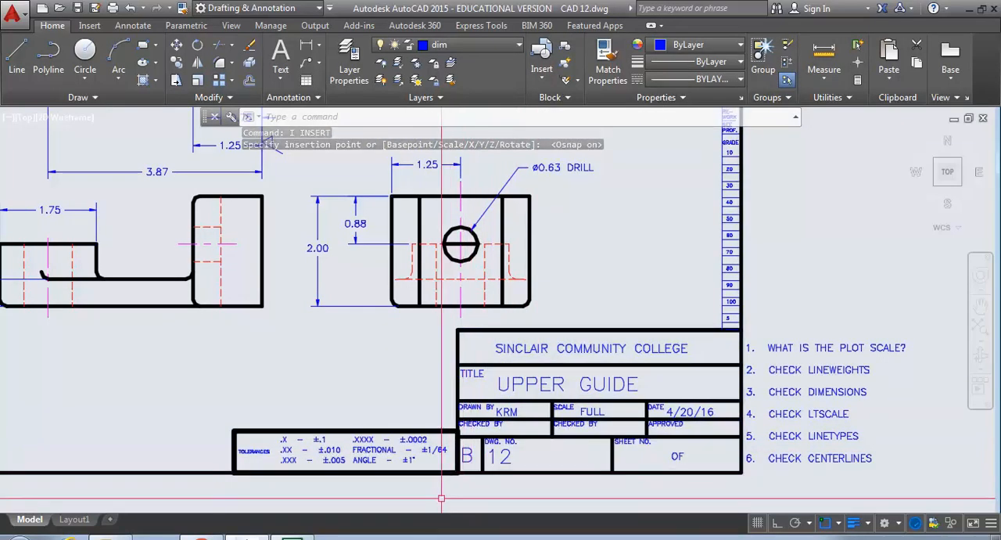
{"action": "scroll", "coordinate": [440, 498], "scroll_direction": "down", "scroll_amount": 4}
{"action": "mouse_move", "coordinate": [440, 498]}
{"action": "middle_mouse_down"}
{"action": "mouse_move", "coordinate": [496, 443]}
{"action": "mouse_move", "coordinate": [506, 452]}
{"action": "middle_mouse_up"}
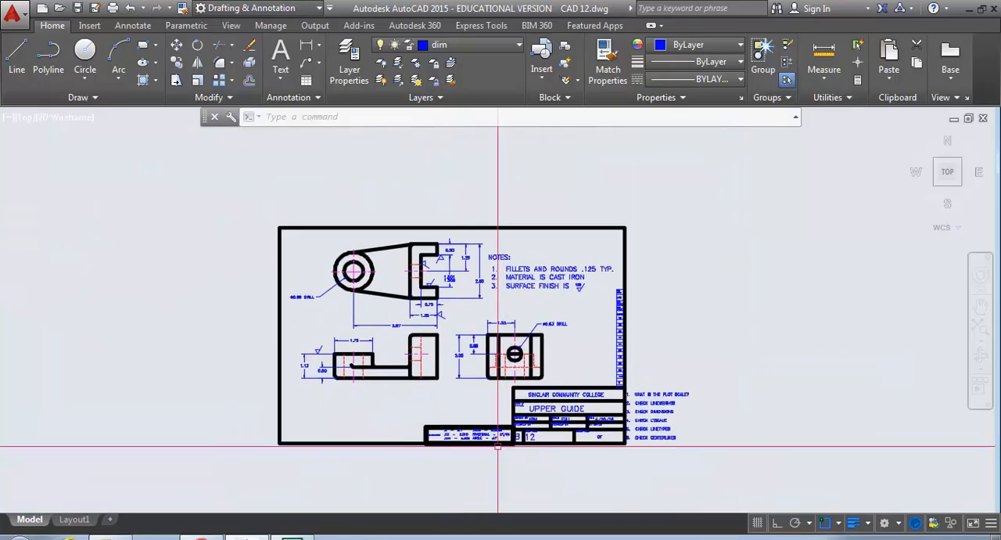
{"action": "left_click", "coordinate": [16, 14]}
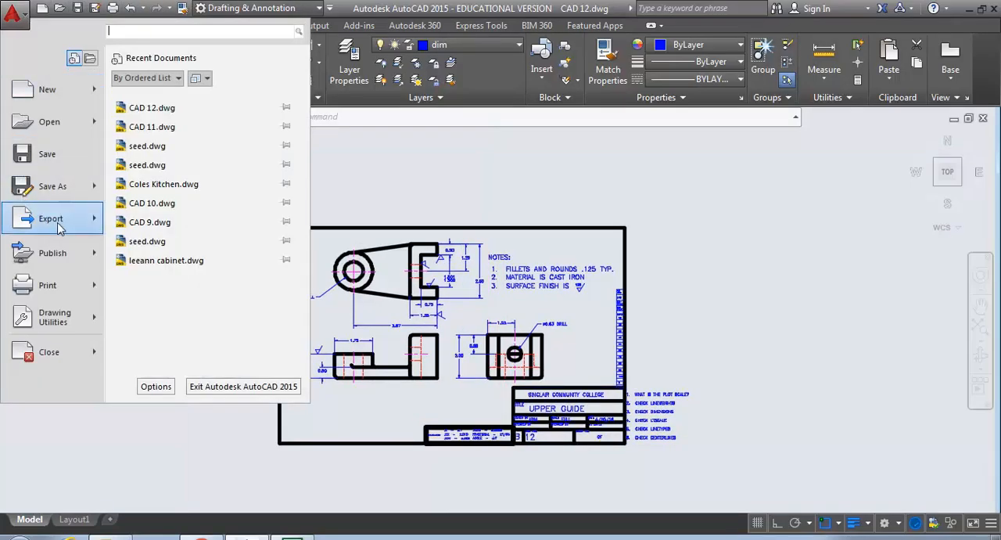
{"action": "mouse_move", "coordinate": [58, 225]}
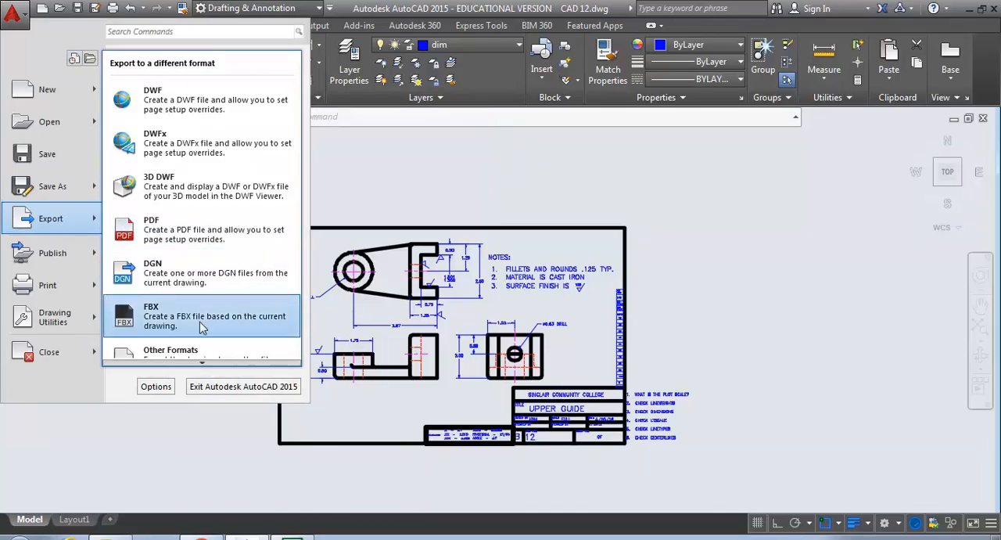
{"action": "key", "text": "Escape"}
{"action": "key", "text": "Escape"}
- Export the displayed full drawing sheet as the PDF file CAD 12.pdf, using the Display export area and the Current page setup
{"action": "middle_click", "coordinate": [145, 267]}
{"action": "middle_click", "coordinate": [144, 268]}
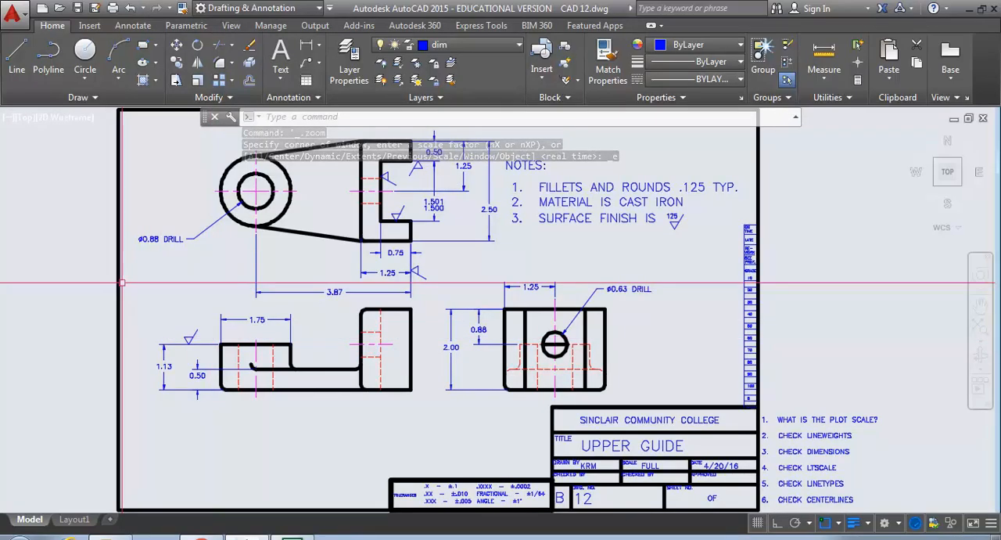
{"action": "left_click", "coordinate": [13, 11]}
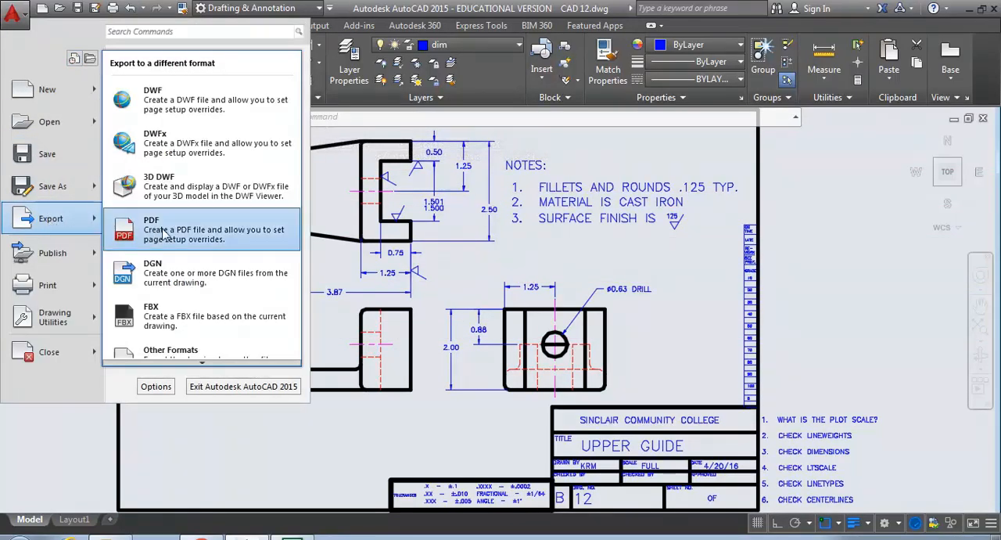
{"action": "left_click", "coordinate": [160, 231]}
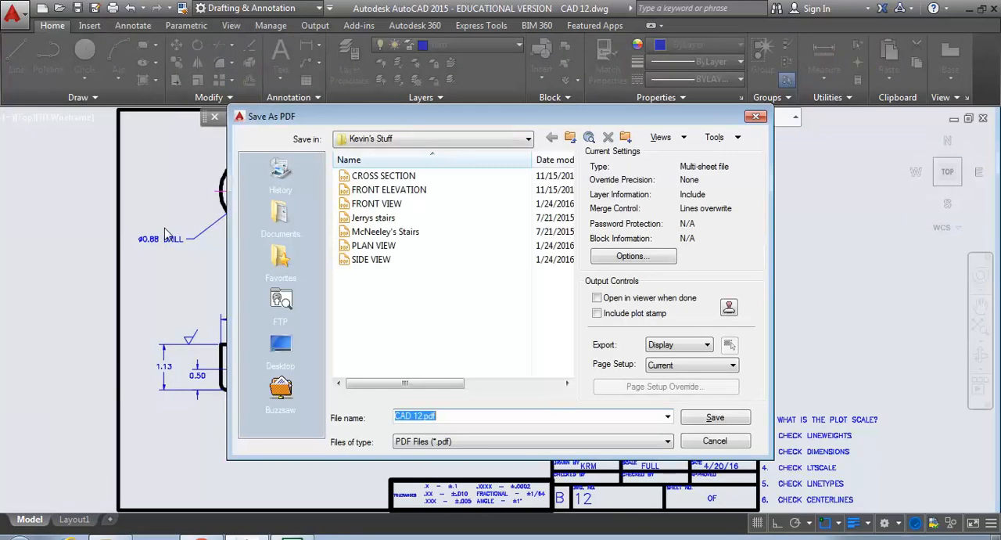
{"action": "left_click", "coordinate": [714, 419]}
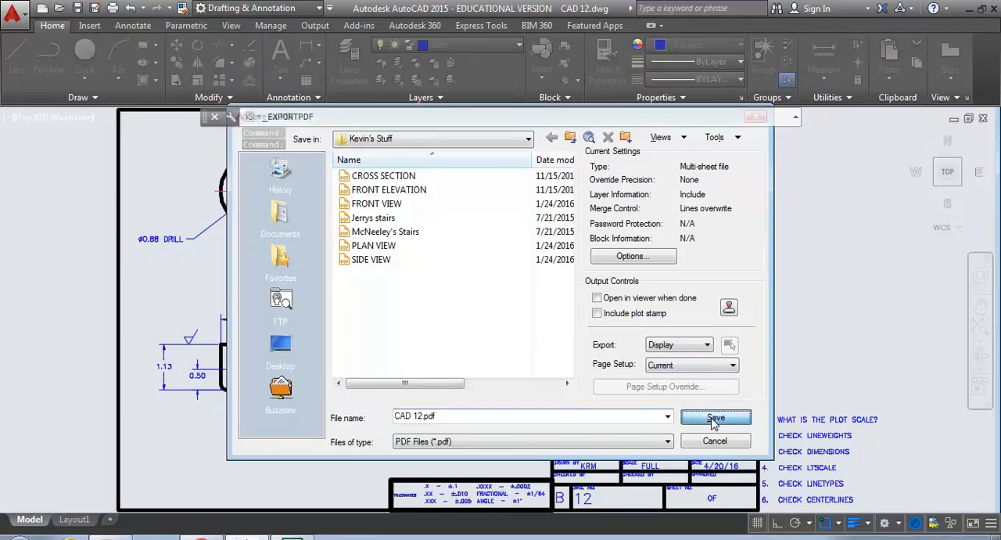